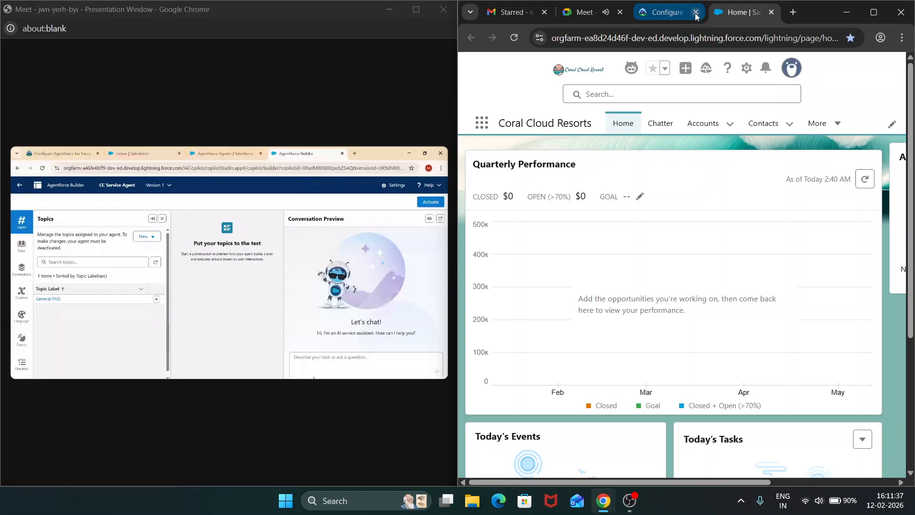
- Close the old Trailhead page and reopen the bookmarked Configure Agentforce for Service project in a new tab
left_click(695, 12)
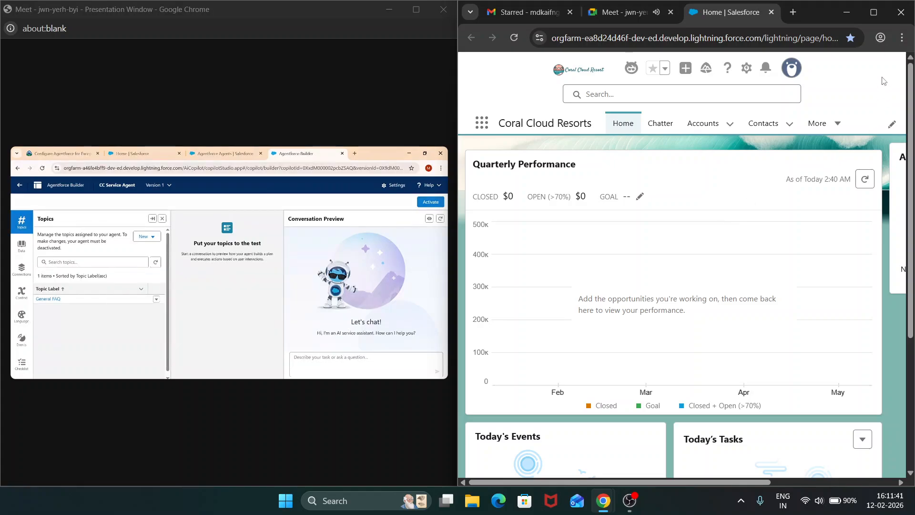
left_click(793, 12)
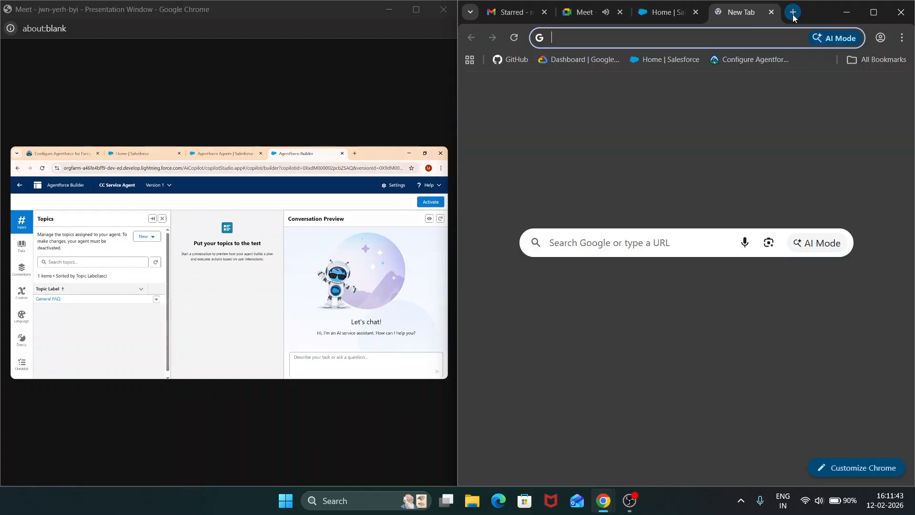
left_click(886, 61)
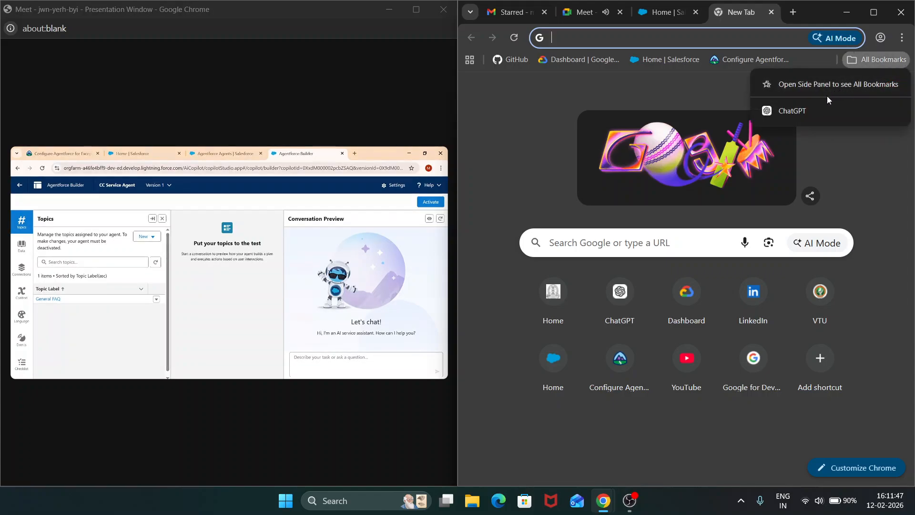
left_click(709, 93)
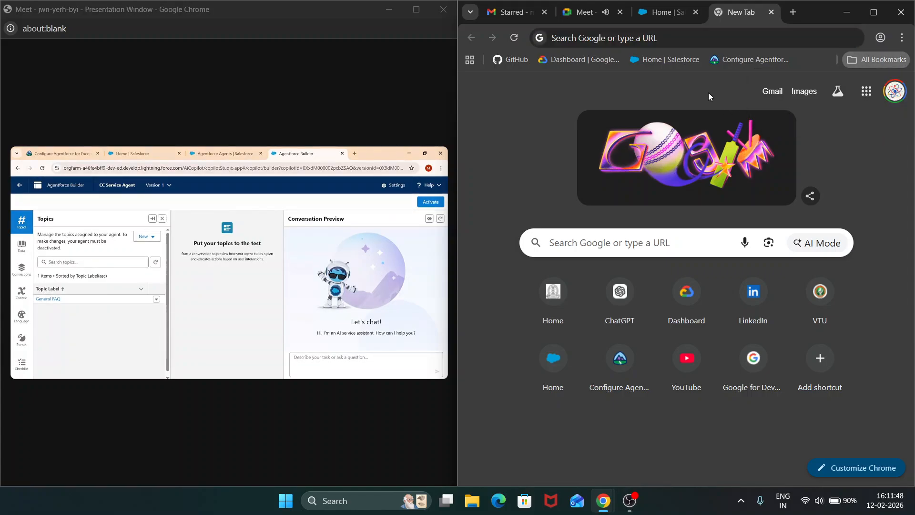
left_click(743, 63)
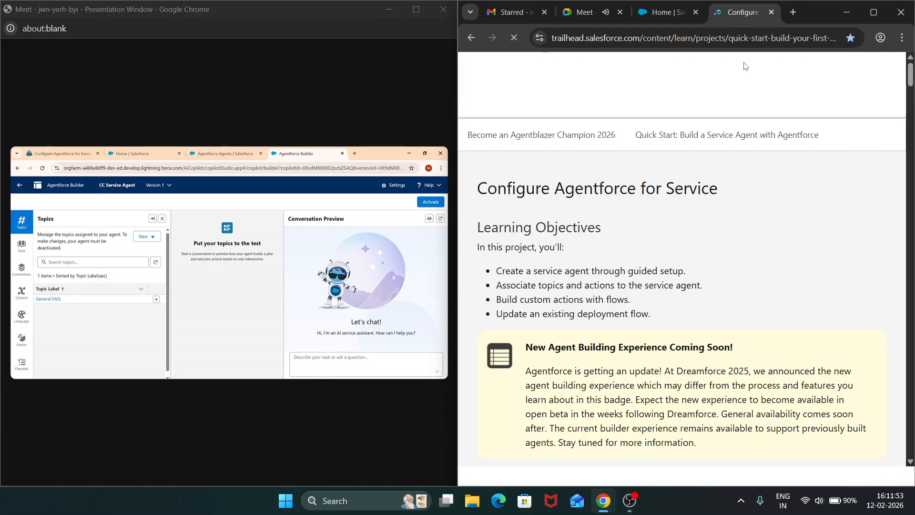
- Launch the Agentforce Playground from the Trailhead project page and close the old Salesforce home tab
scroll(682, 338, "down", 10)
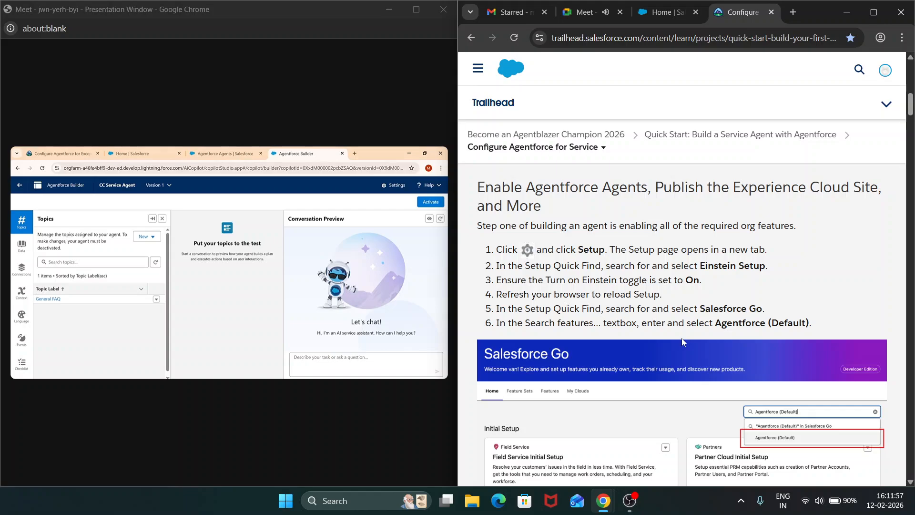
scroll(682, 341, "down", 5)
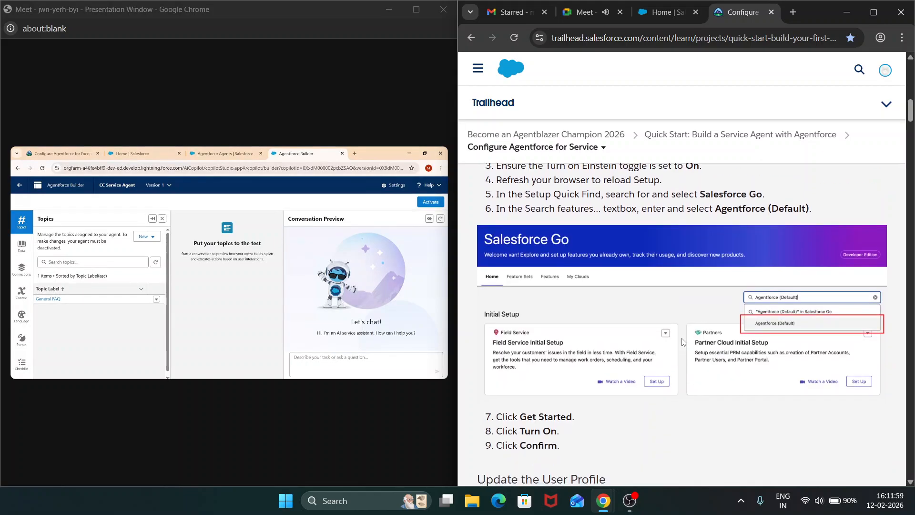
scroll(682, 341, "down", 7)
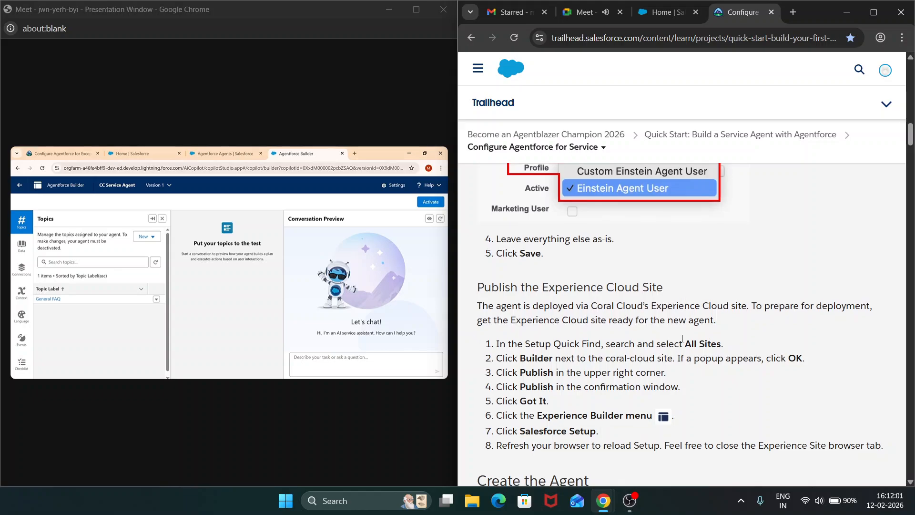
scroll(682, 338, "up", 15)
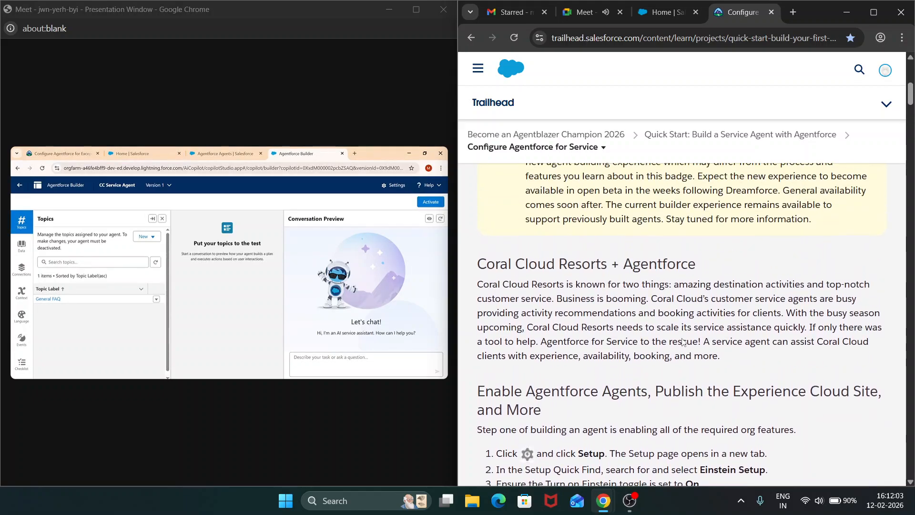
scroll(682, 341, "up", 7)
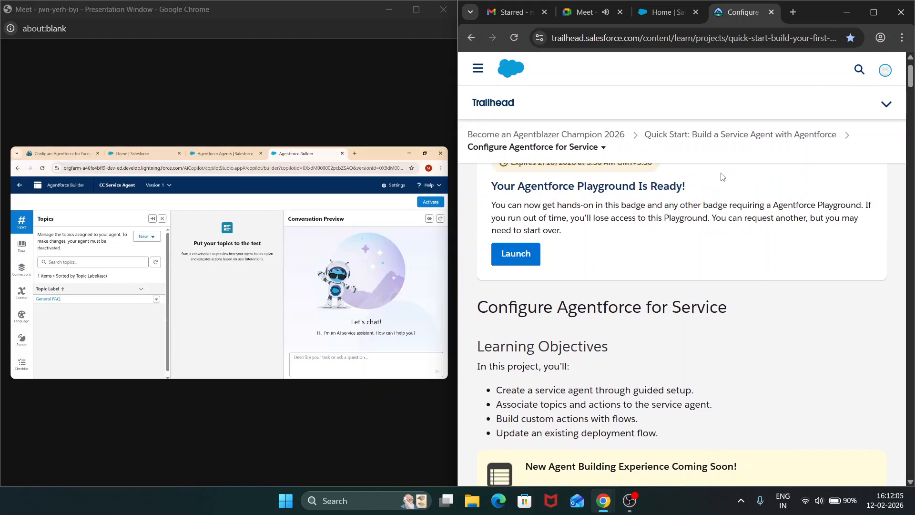
left_click(537, 253)
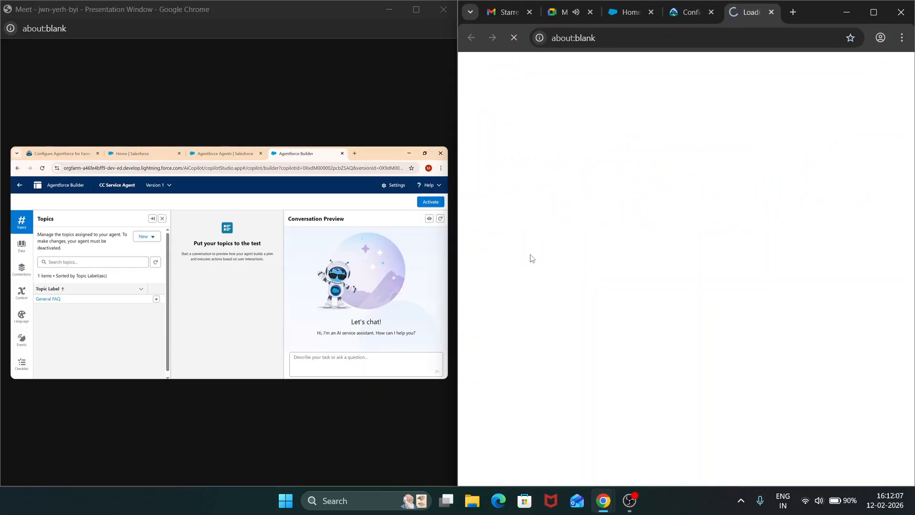
left_click(651, 13)
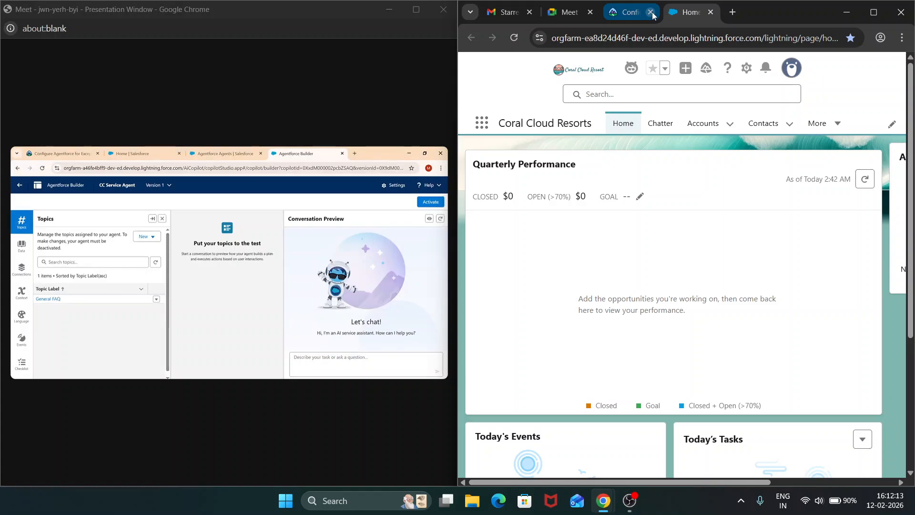
- Review the Enable Agentforce Agents instructions on Trailhead and look up "ag" in the Coral Cloud Resorts org search
left_click(629, 13)
scroll(643, 240, "down", 3)
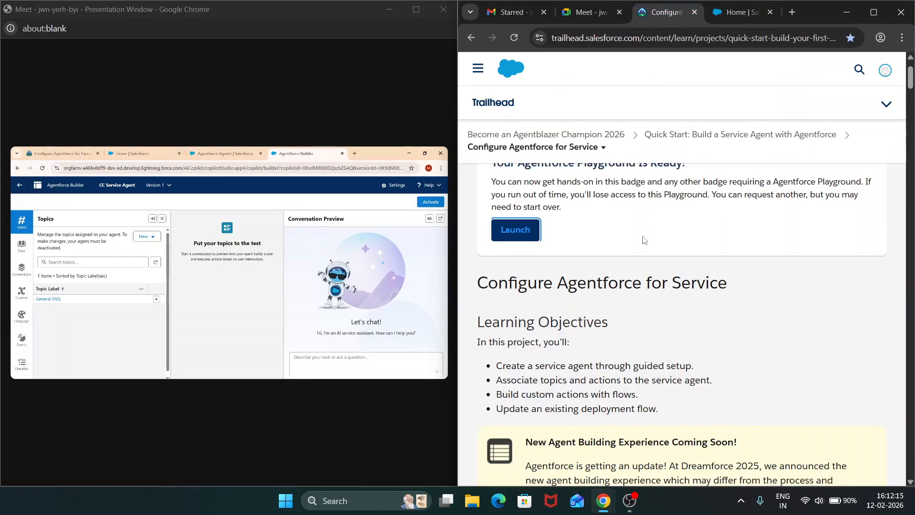
scroll(644, 241, "down", 10)
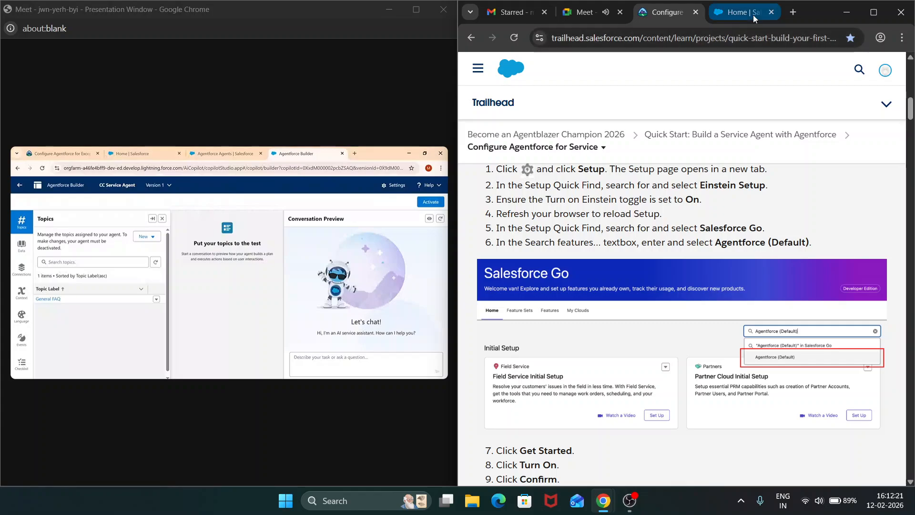
left_click(739, 13)
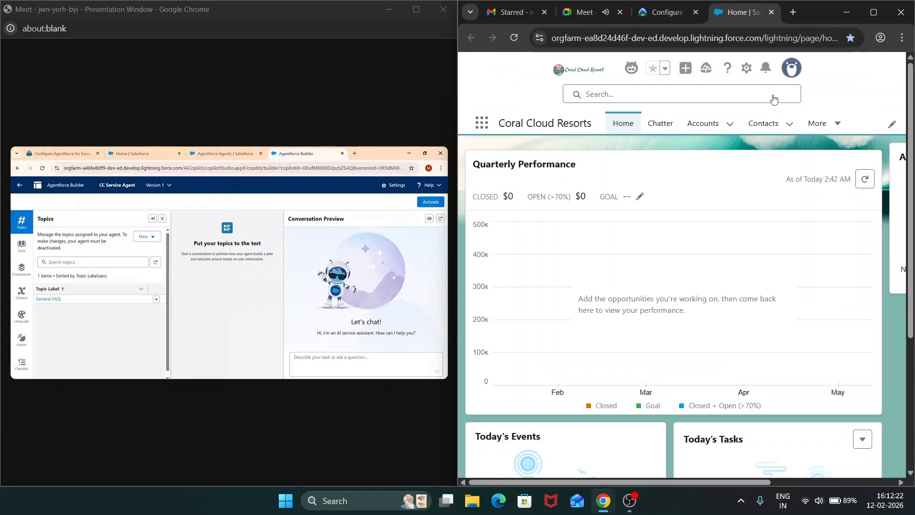
left_click(688, 96)
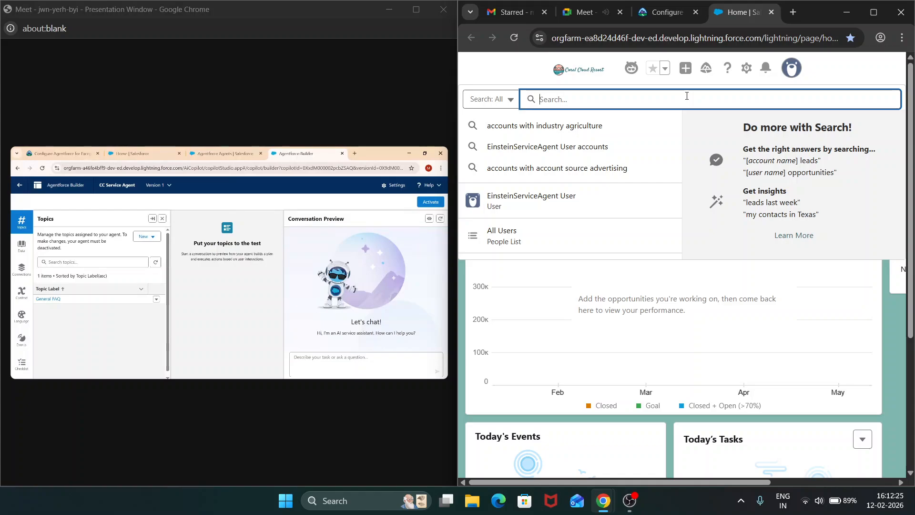
type("ag")
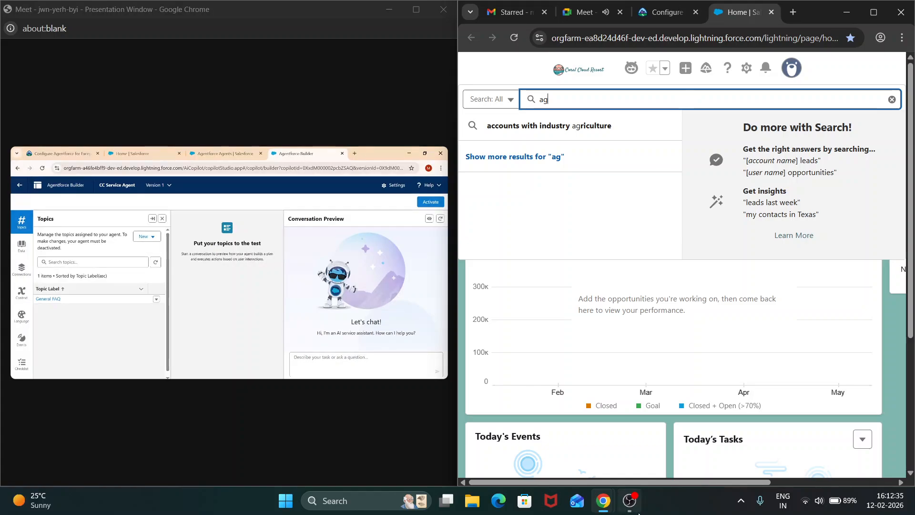
- Maximize the Meet presentation window showing the shared Agentforce Builder
mouse_move(629, 501)
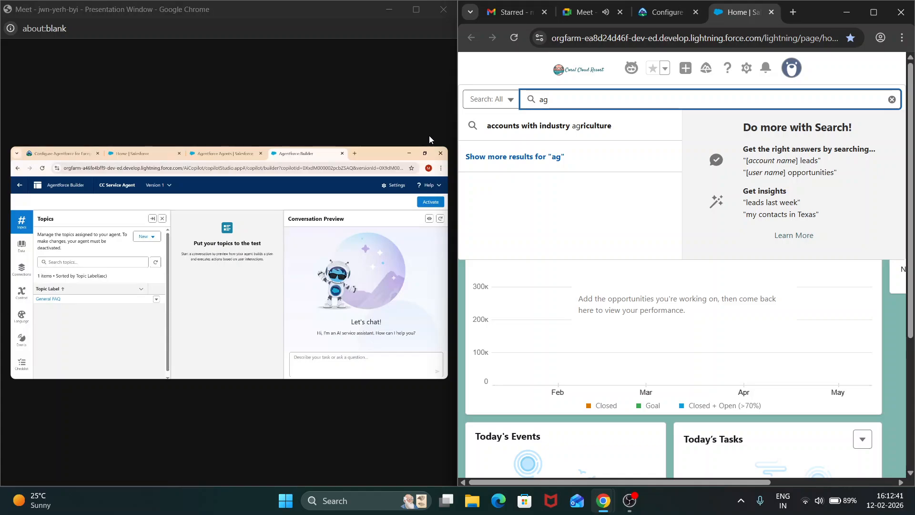
left_click(420, 10)
left_click(419, 9)
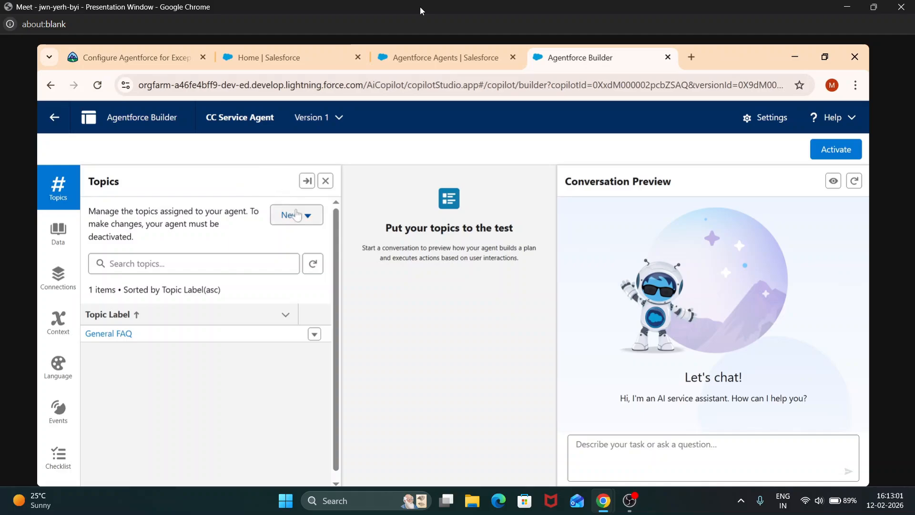
- Start a new topic for CC Service Agent and set its API name to Experience_Management, copied from the Trailhead page
left_click(296, 217)
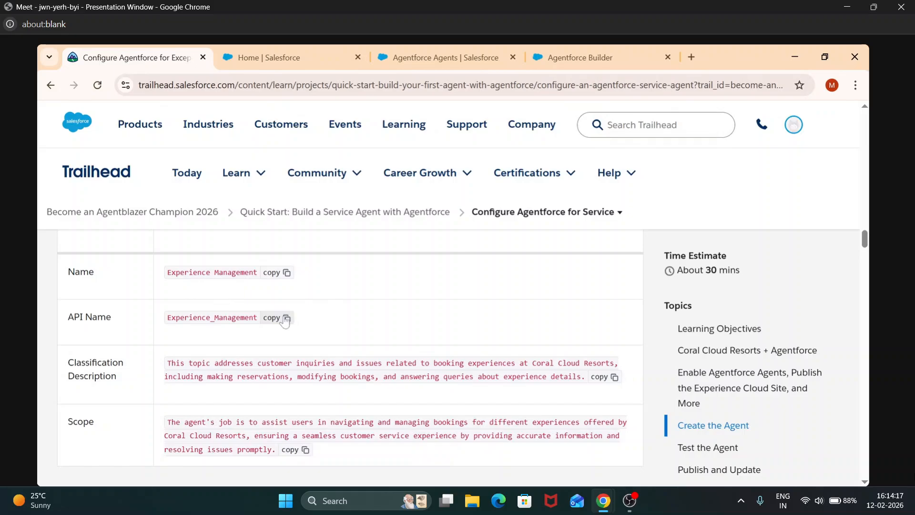
left_click(287, 318)
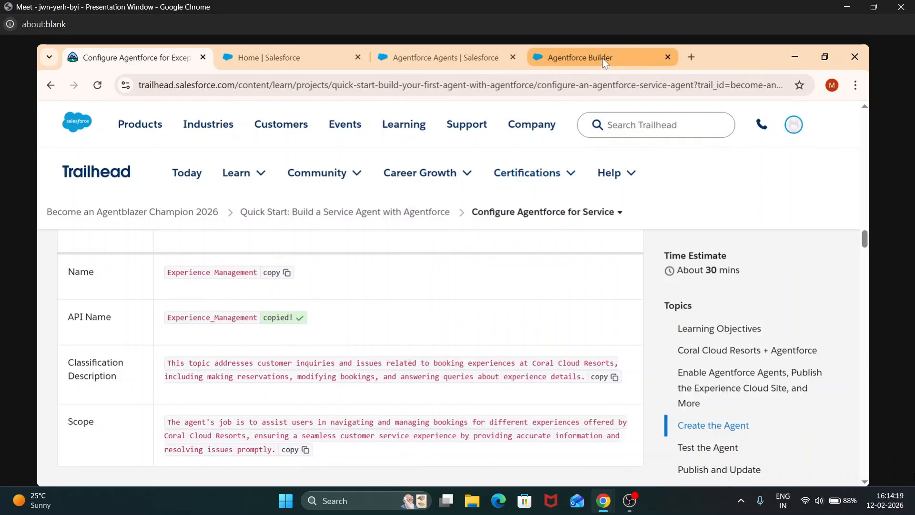
left_click(604, 62)
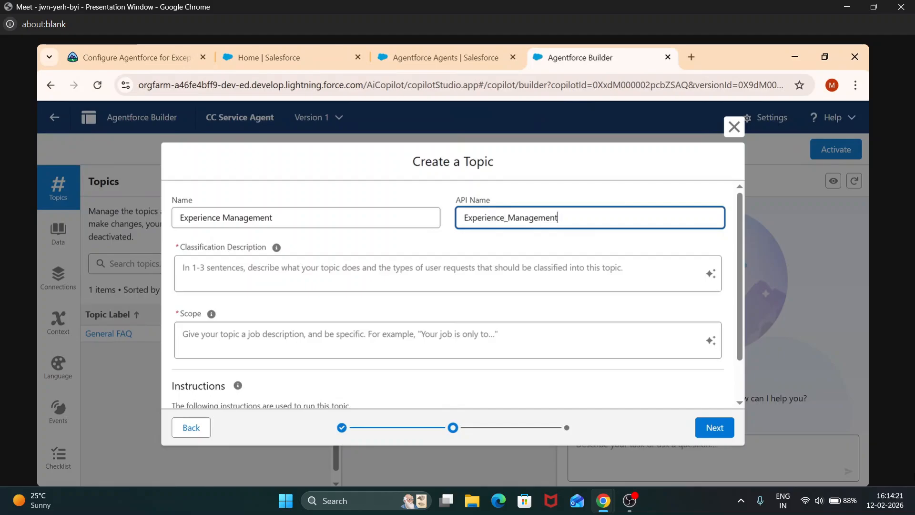
left_click_drag(558, 217, 453, 219)
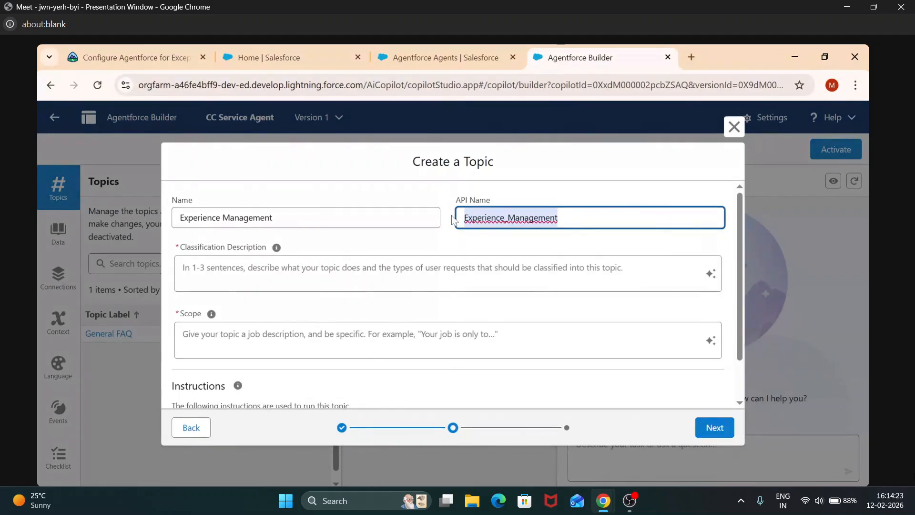
type("Experience_Management")
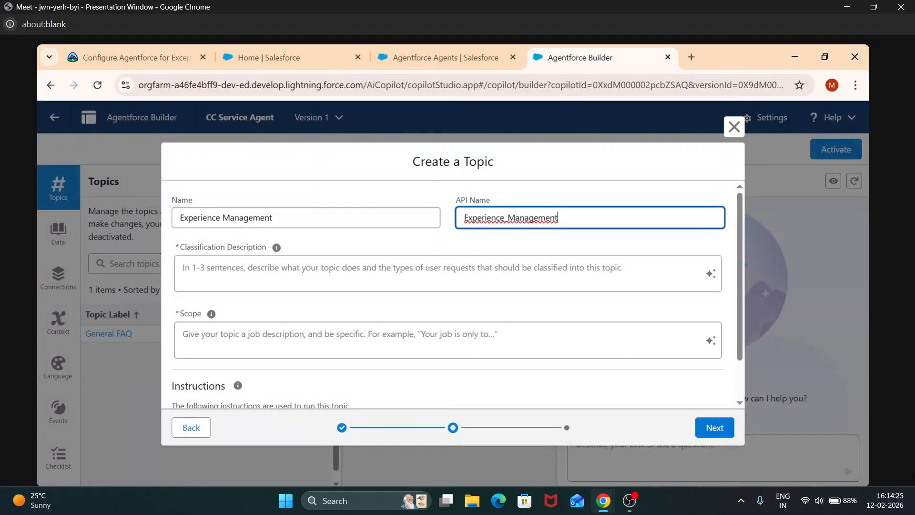
key("Tab")
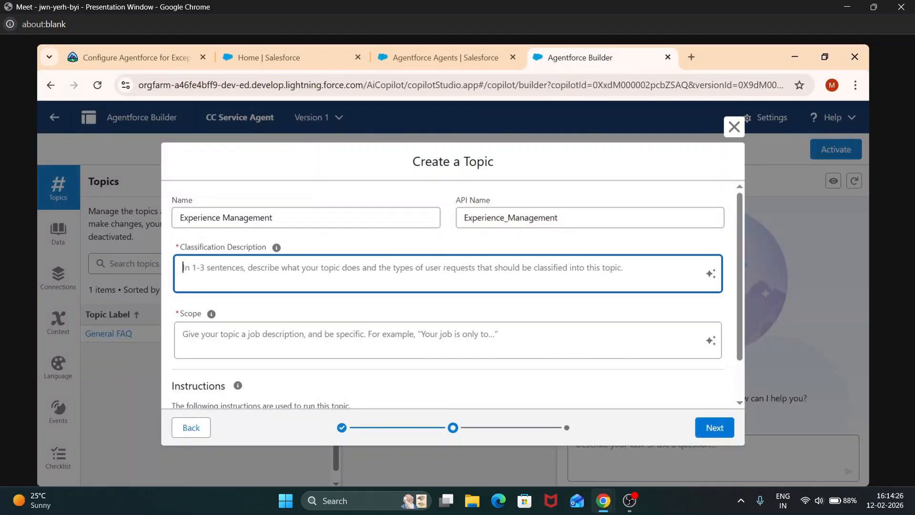
- Fill the topic's Classification Description with the Trailhead text about booking experiences at Coral Cloud Resorts
left_click(150, 61)
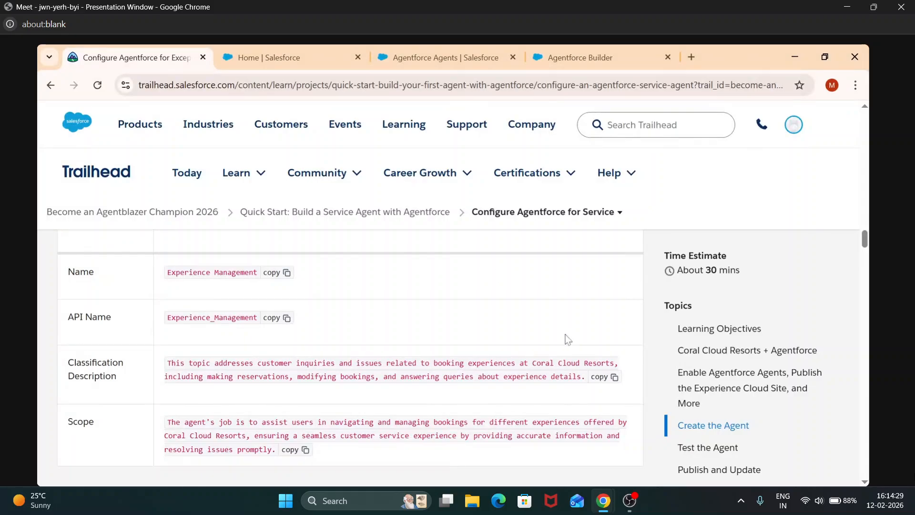
left_click(601, 377)
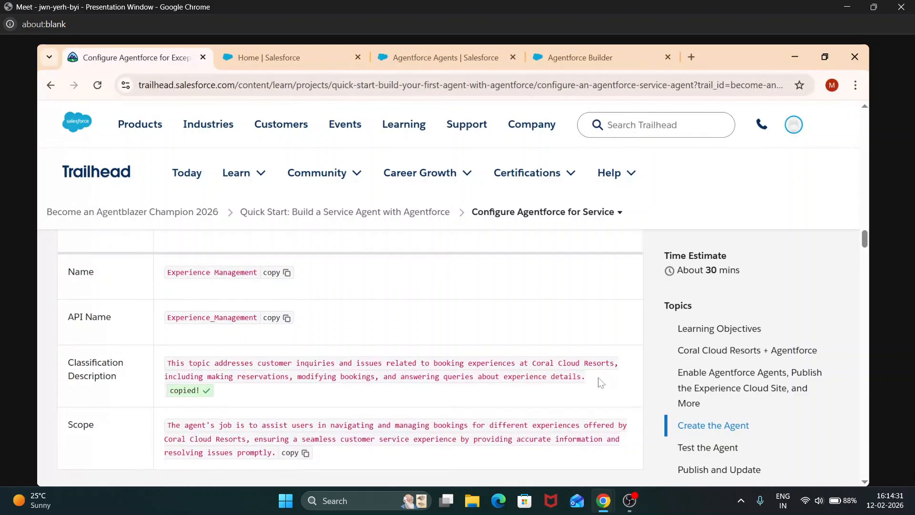
left_click(593, 58)
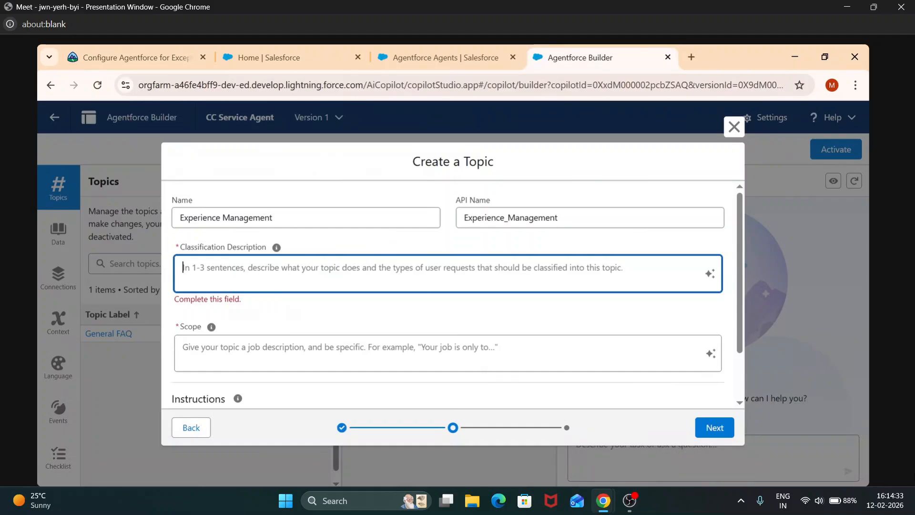
type("This topic addresses customer inquiries and issues related to booking experiences at Coral Cloud Resorts, including making reservations, modifying bookings, and answering queries about experience details.")
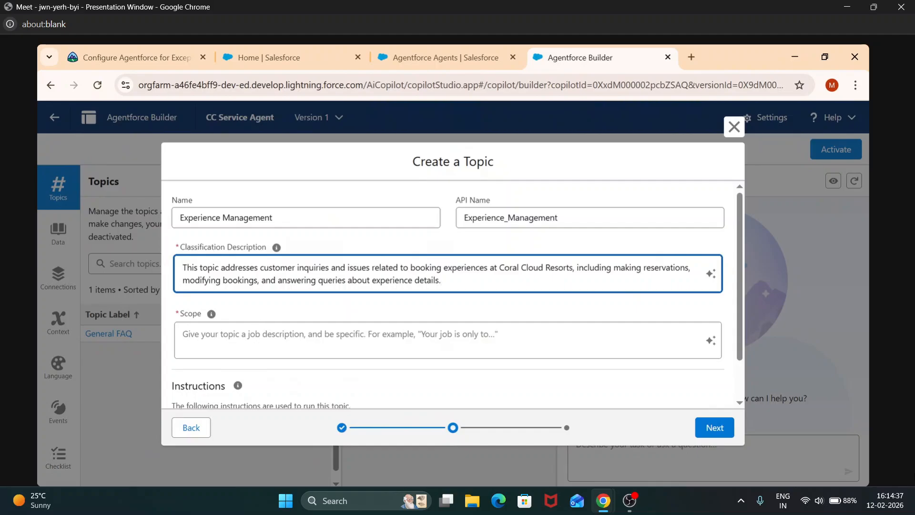
- Fill the topic's Scope with the Trailhead text about helping users navigate and manage experience bookings
left_click(255, 338)
left_click(149, 61)
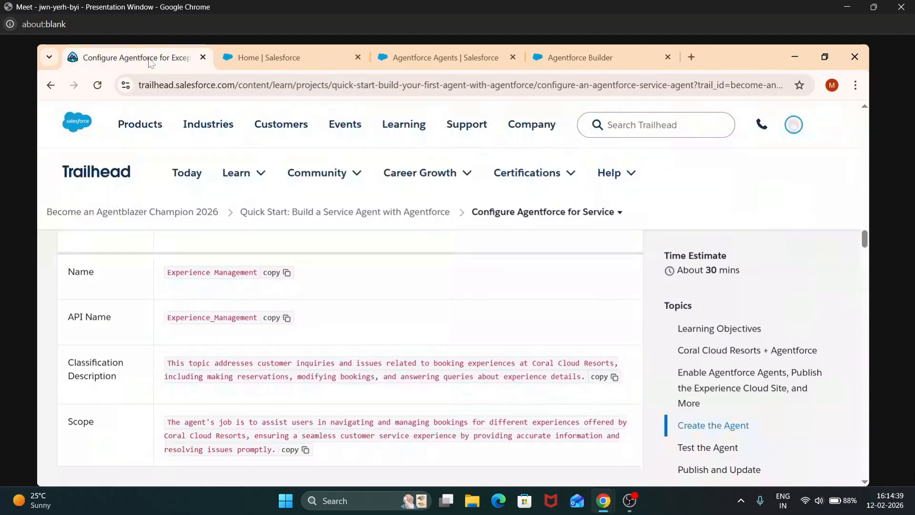
left_click(301, 449)
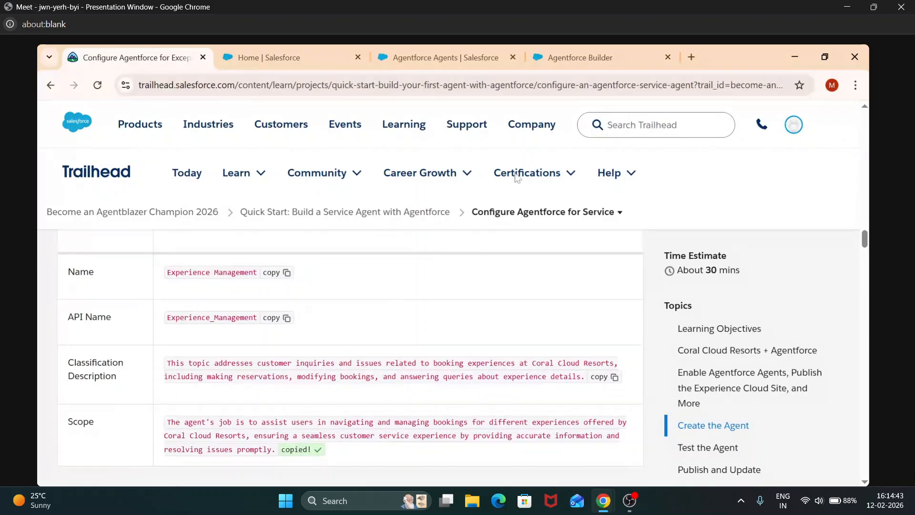
left_click(629, 54)
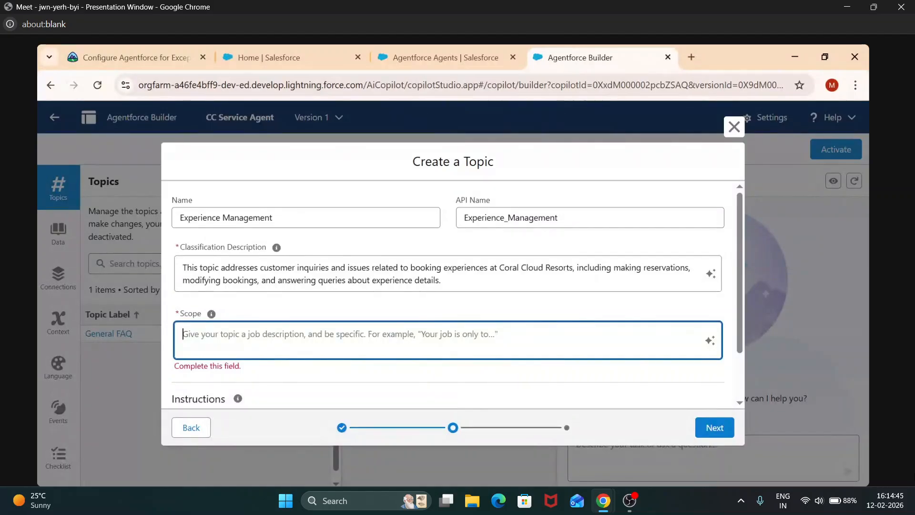
key("ctrl+v")
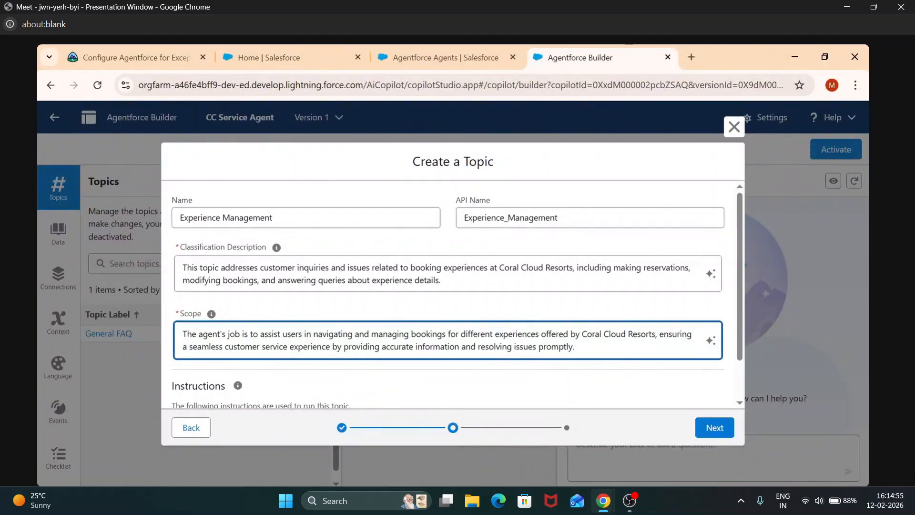
- Add the topic's first instruction with Trailhead's 1st Instruction text about running 'Get Experience Details' and summarizing the results
scroll(456, 300, "down", 1)
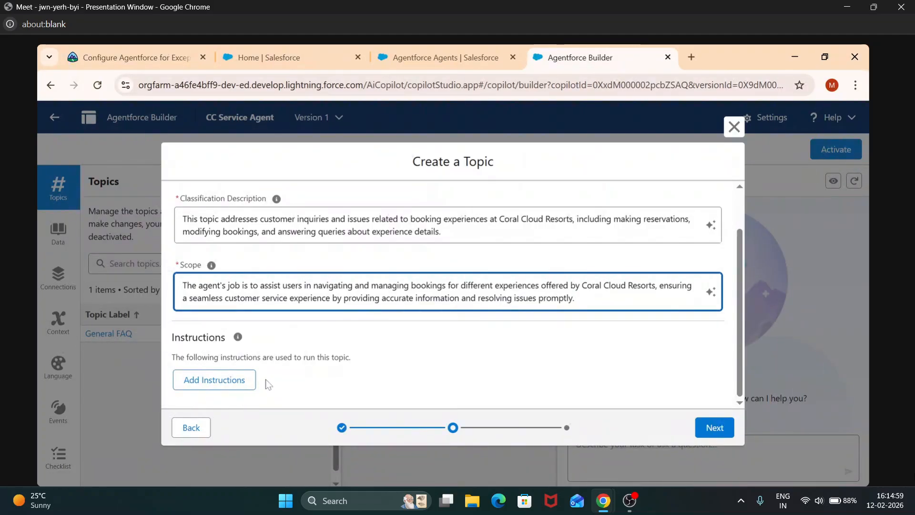
left_click(240, 384)
scroll(350, 377, "down", 2)
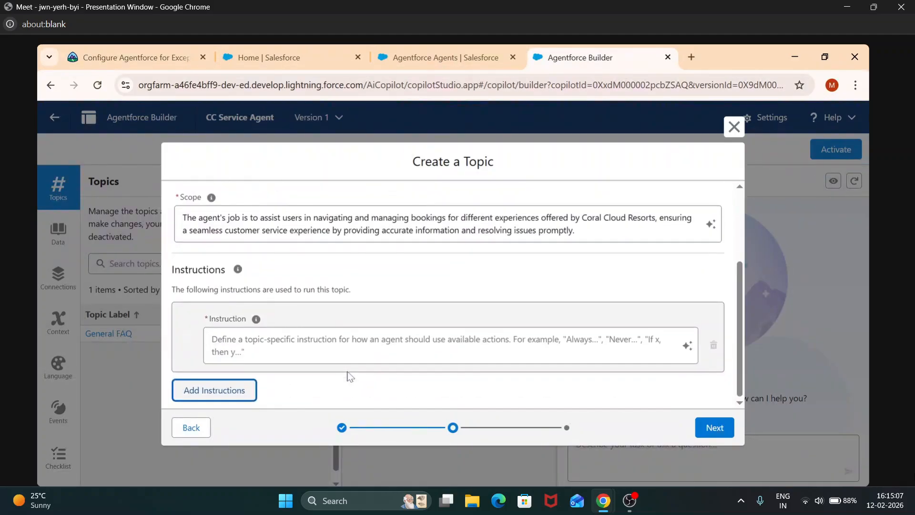
left_click(146, 62)
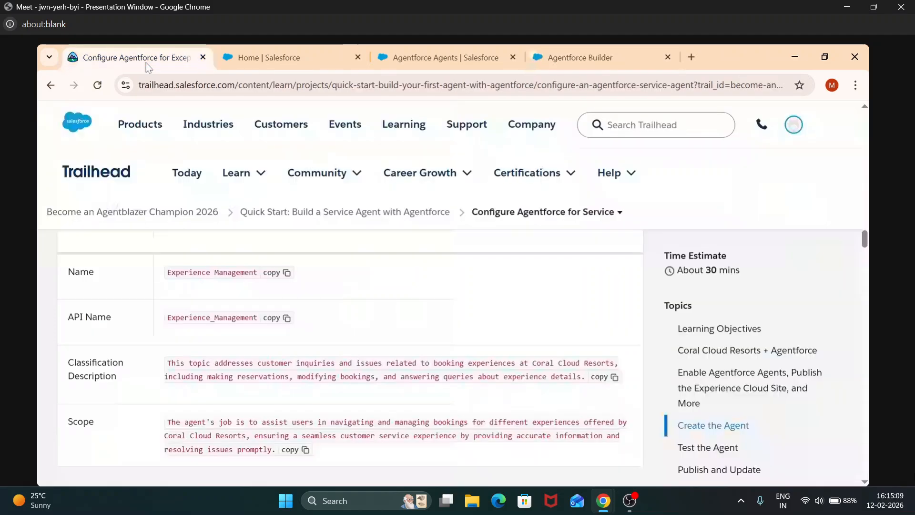
scroll(309, 335, "down", 4)
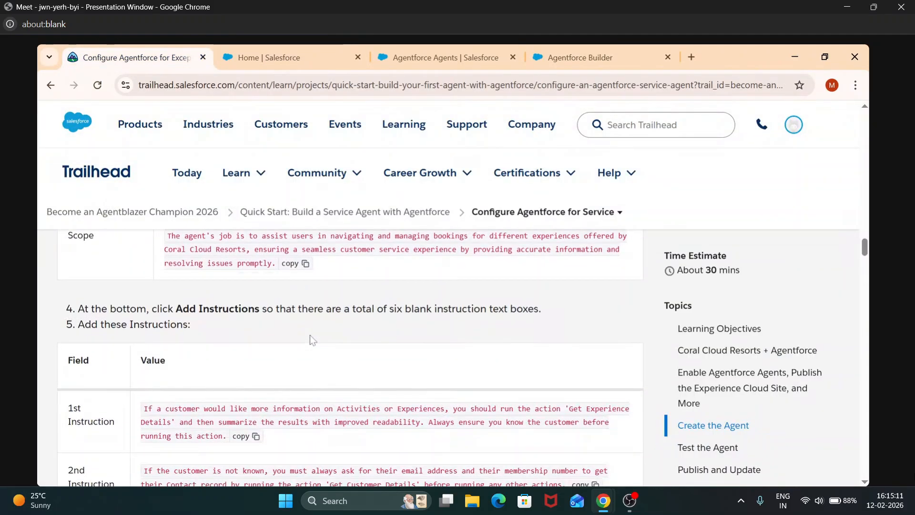
scroll(309, 336, "down", 3)
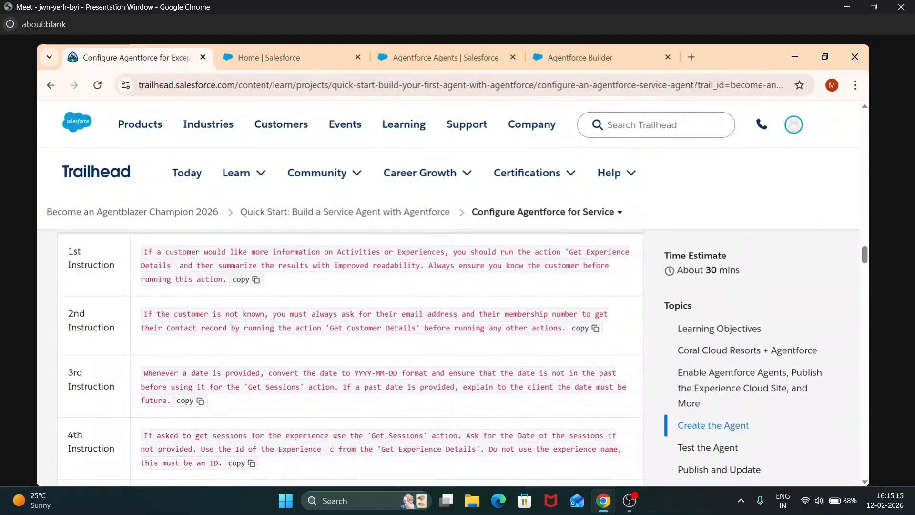
key("XF86MonBrightnessUp")
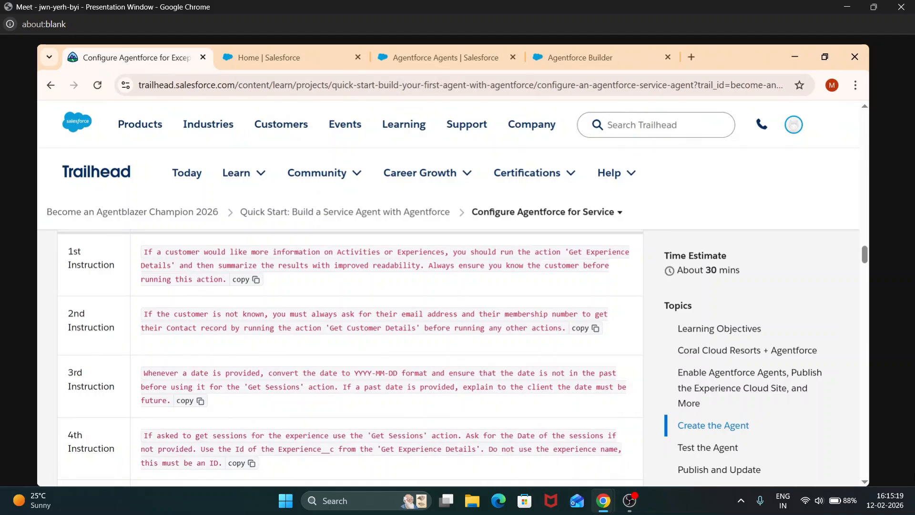
scroll(350, 358, "down", 1)
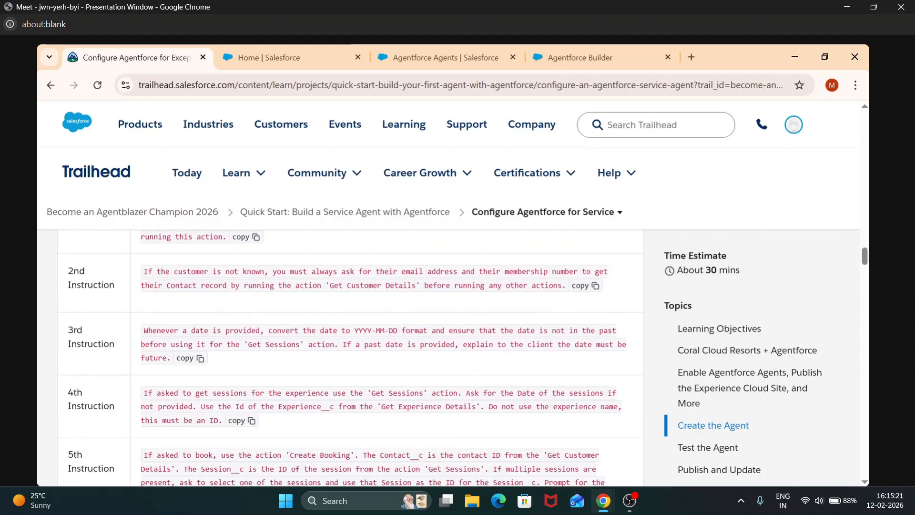
scroll(351, 357, "up", 1)
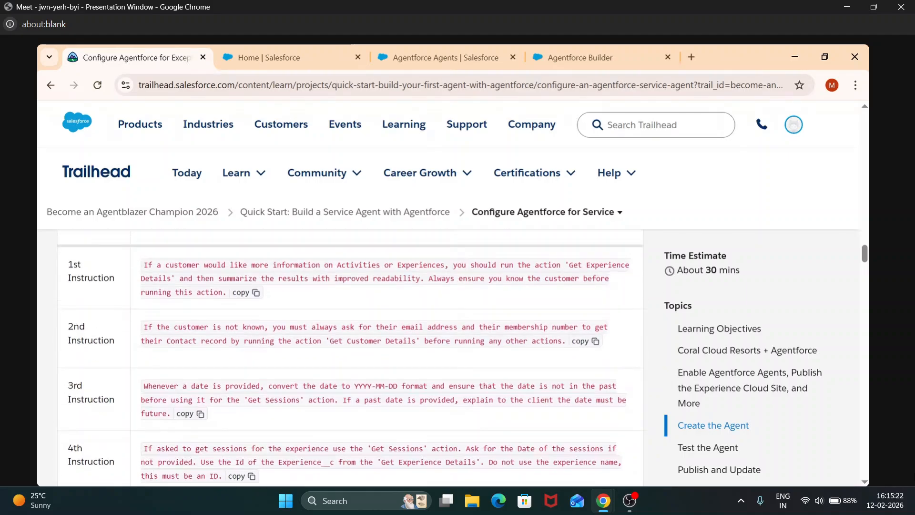
left_click(246, 292)
left_click(571, 58)
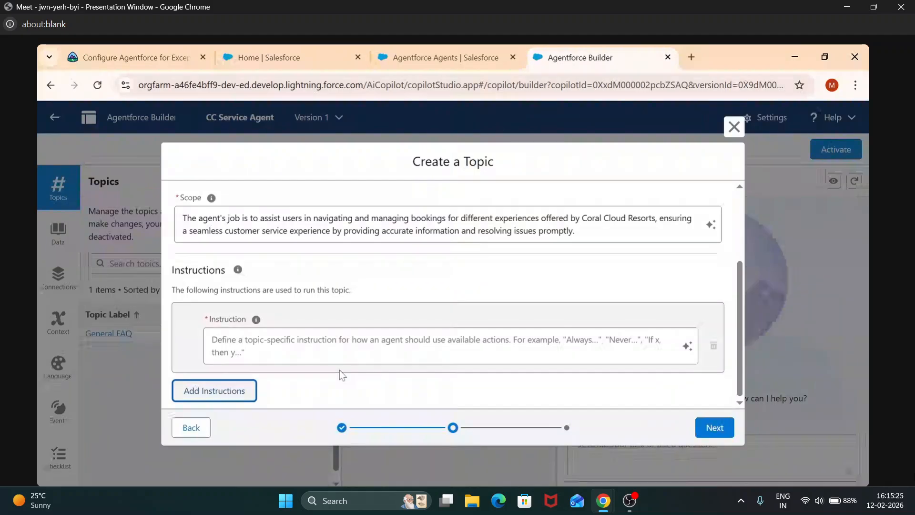
left_click(341, 357)
key("ctrl+v")
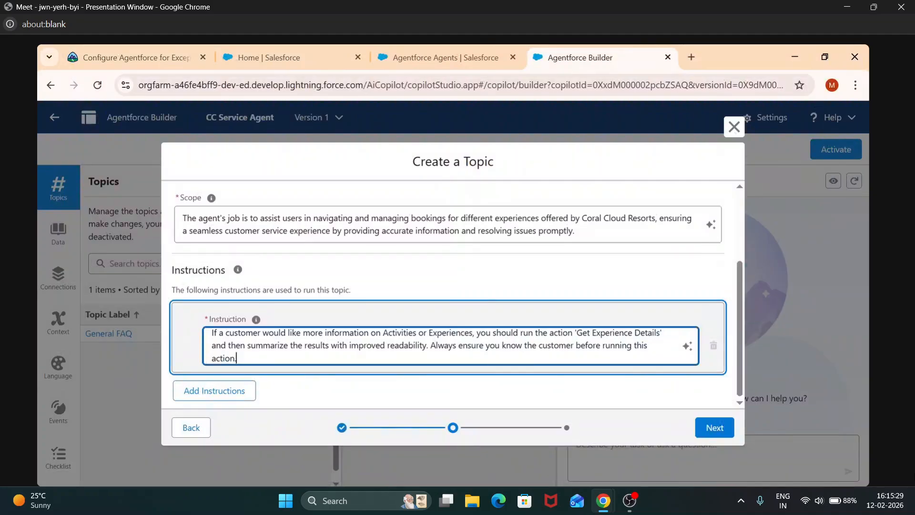
- Add a second instruction with Trailhead's 2nd Instruction text about running 'Get Customer Details' when the customer is not known
left_click(241, 391)
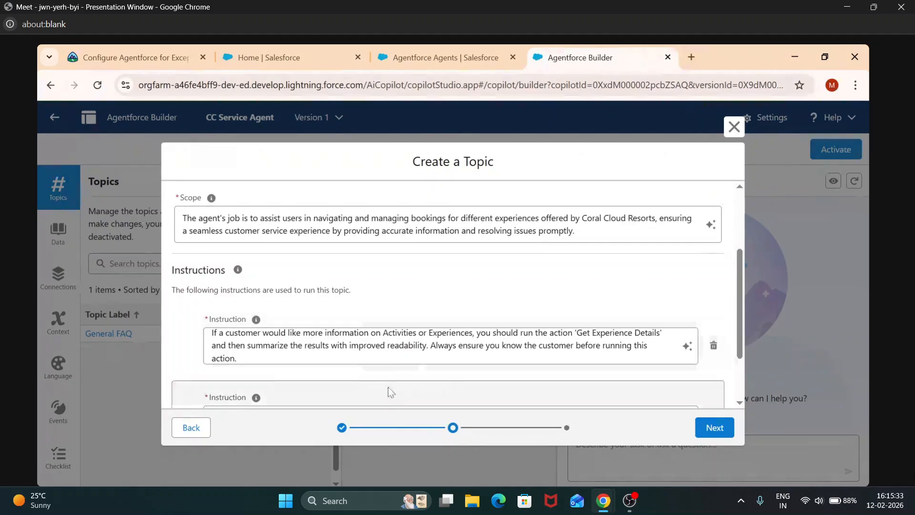
scroll(388, 387, "down", 2)
left_click(382, 347)
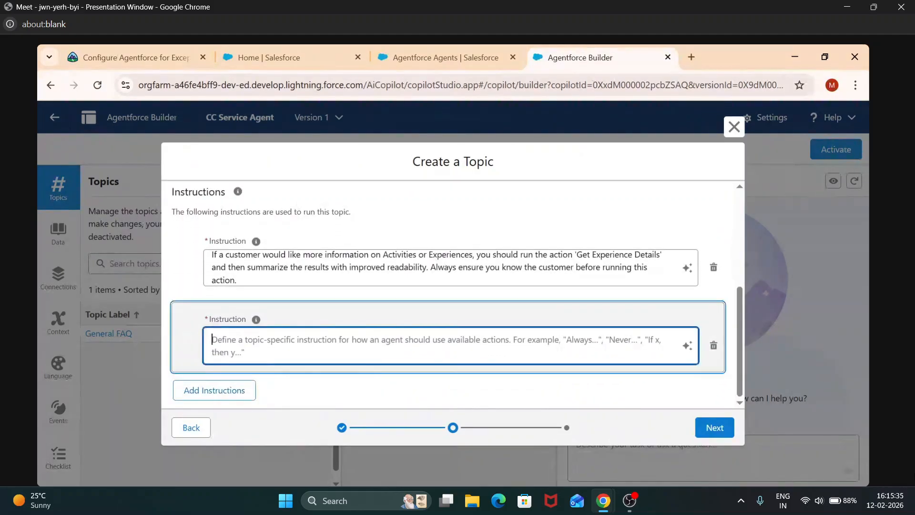
left_click(156, 62)
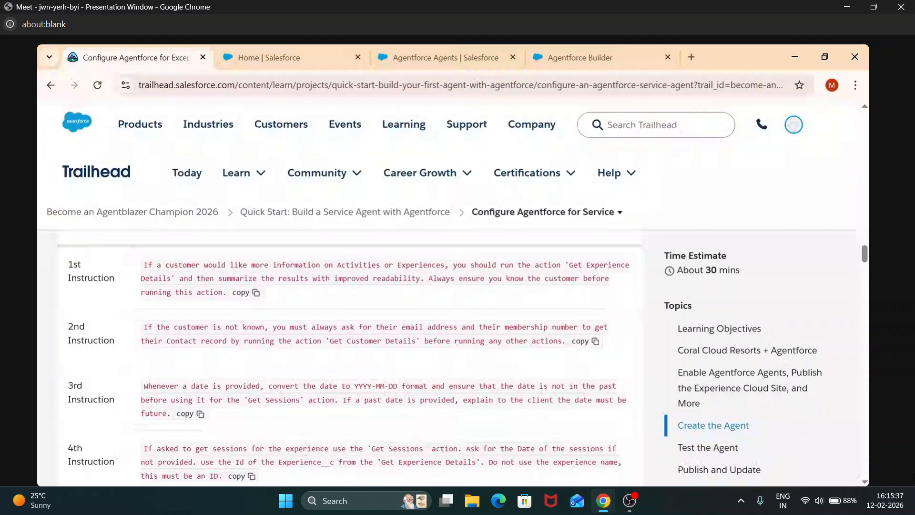
left_click(580, 344)
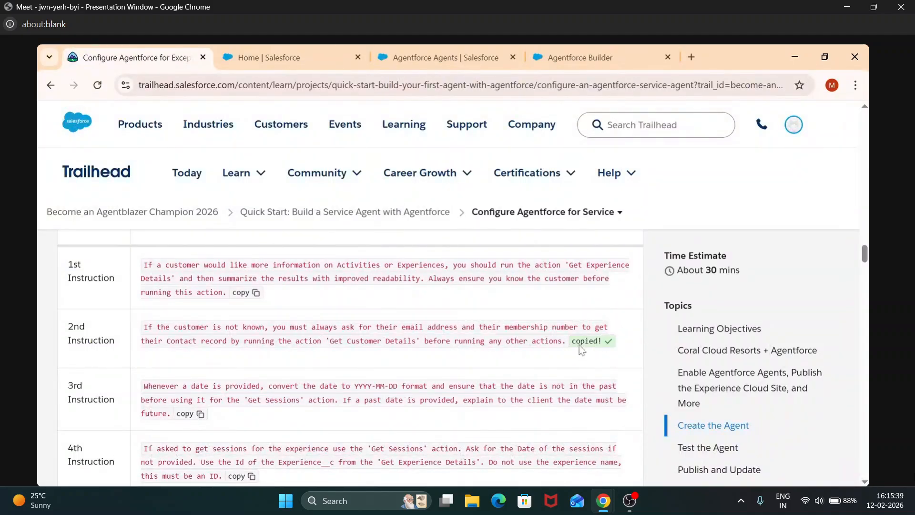
left_click(605, 60)
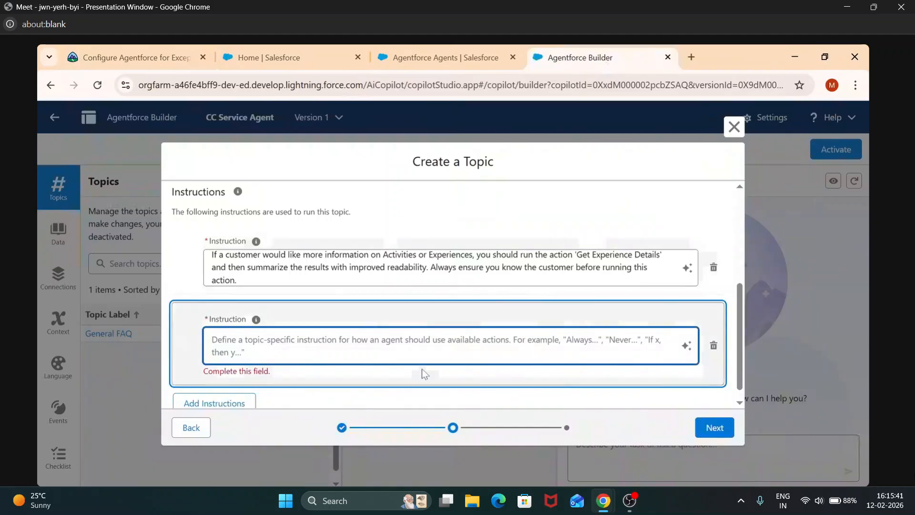
key("ctrl+v")
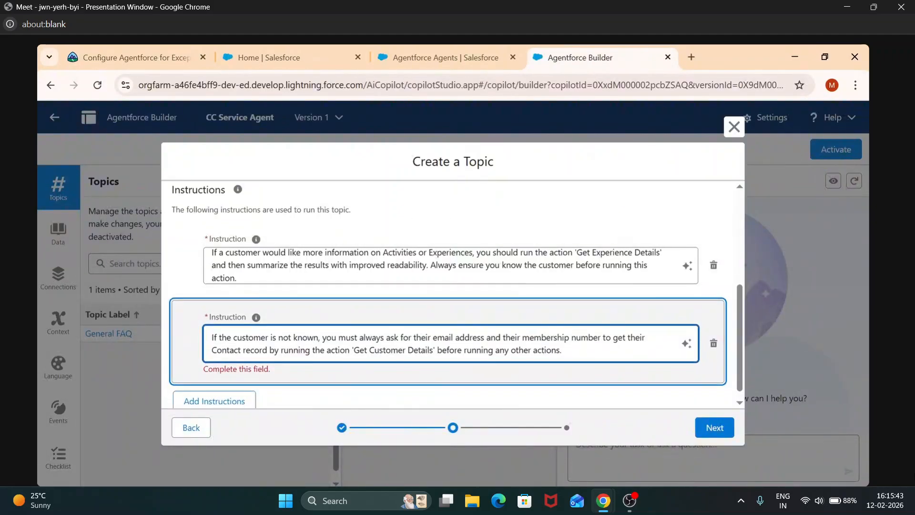
- Add a third instruction with Trailhead's 3rd Instruction text about converting dates to YYYY-MM-DD and rejecting past dates for 'Get Sessions'
left_click(236, 392)
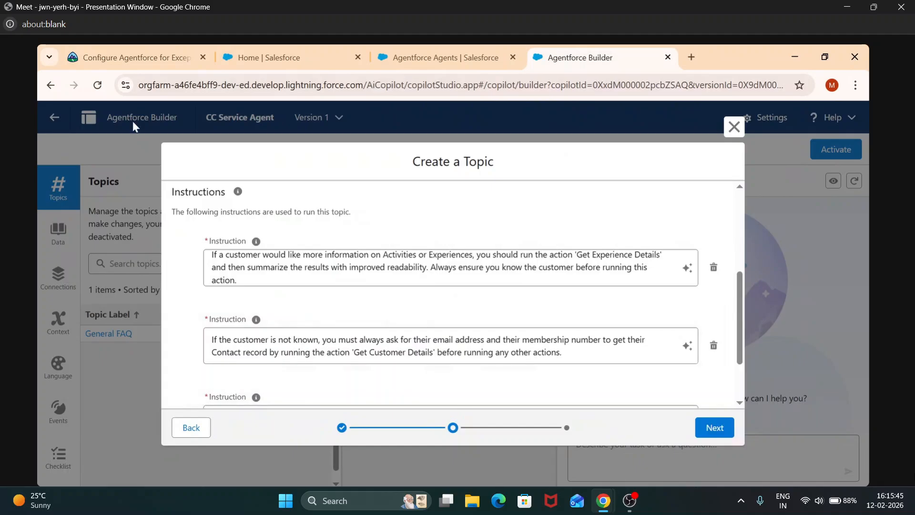
left_click(139, 58)
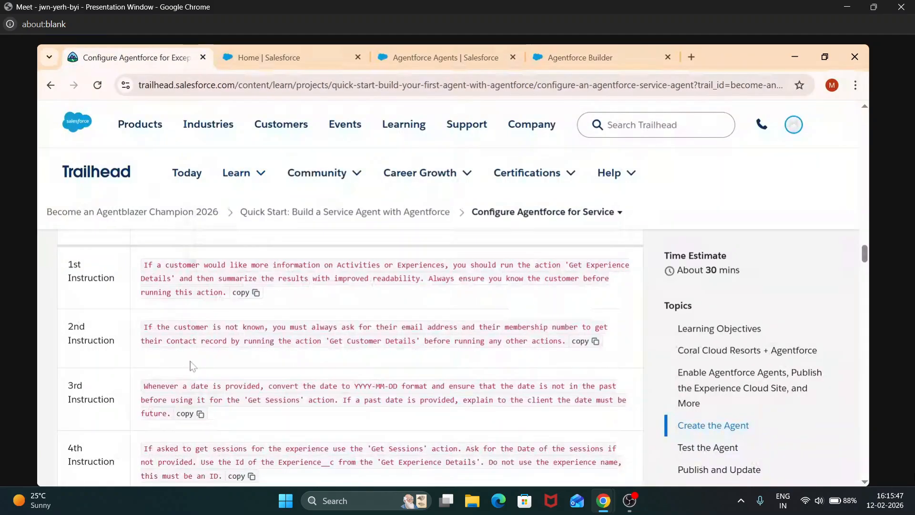
left_click(190, 414)
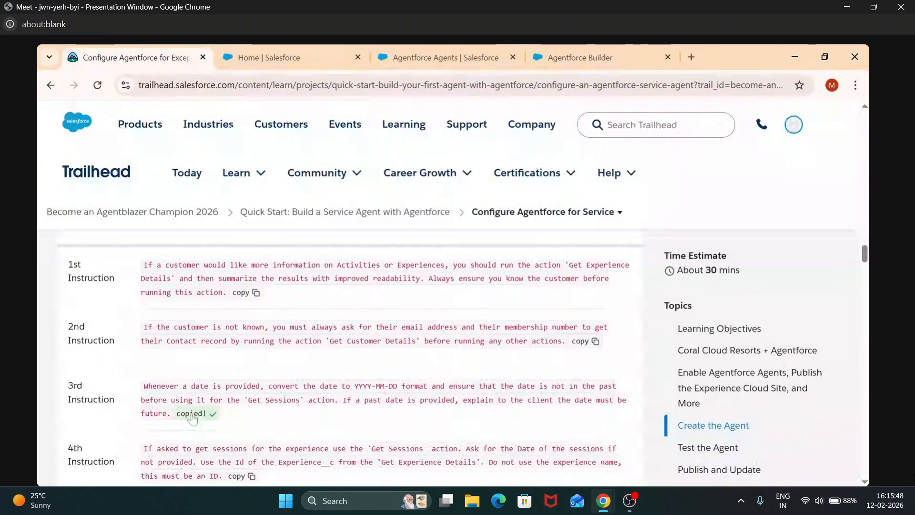
left_click(624, 53)
scroll(408, 327, "down", 2)
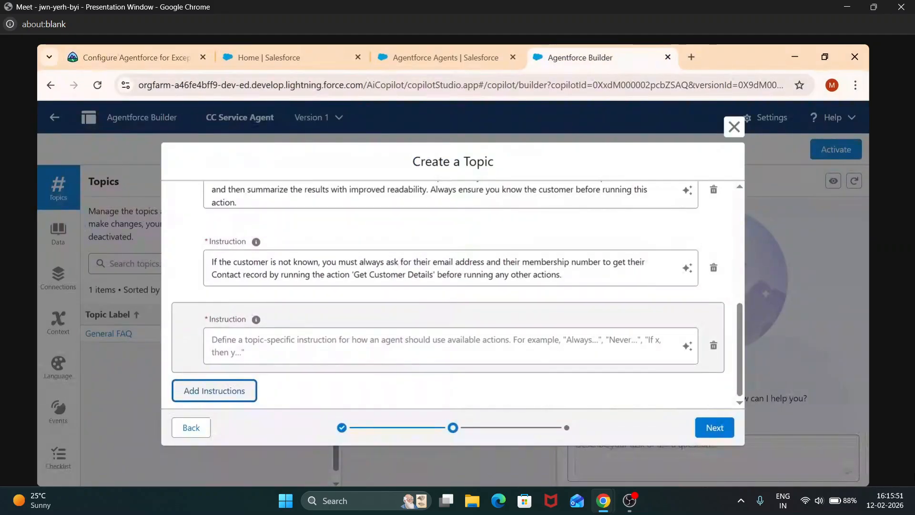
left_click(398, 339)
key("ctrl+v")
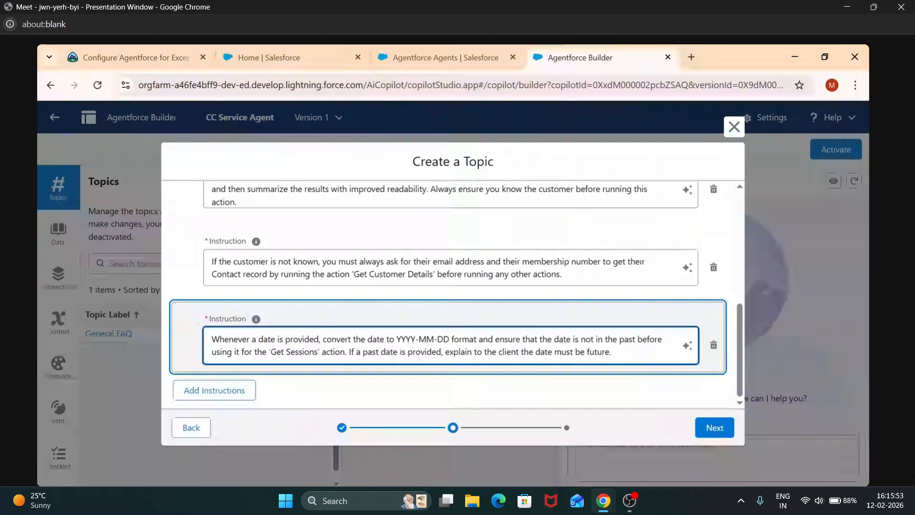
- Add a fourth instruction with Trailhead's 4th Instruction text about using 'Get Sessions' with the Experience__c Id
left_click(215, 390)
left_click(128, 57)
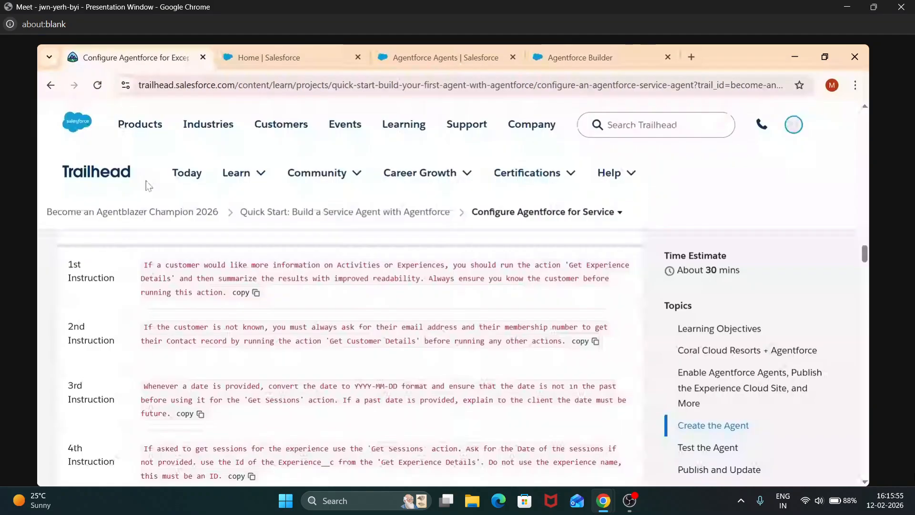
scroll(260, 427, "down", 2)
scroll(247, 334, "down", 2)
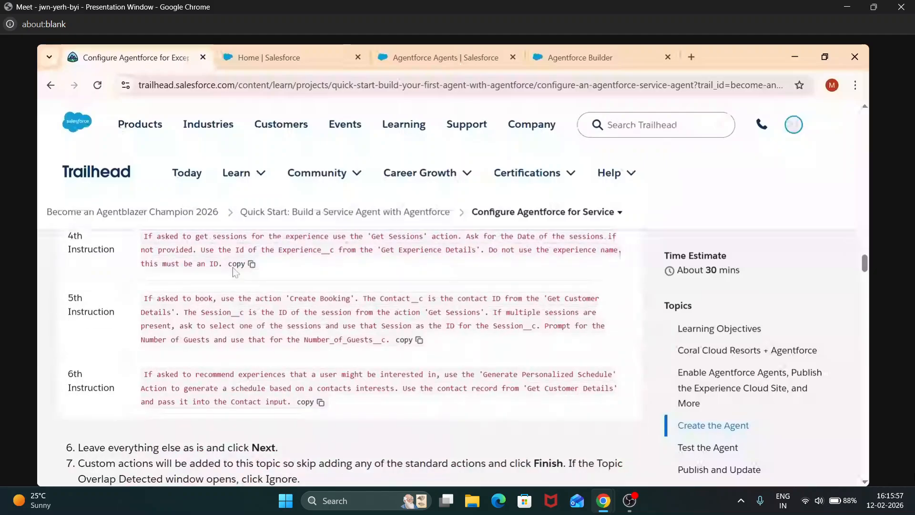
left_click(241, 273)
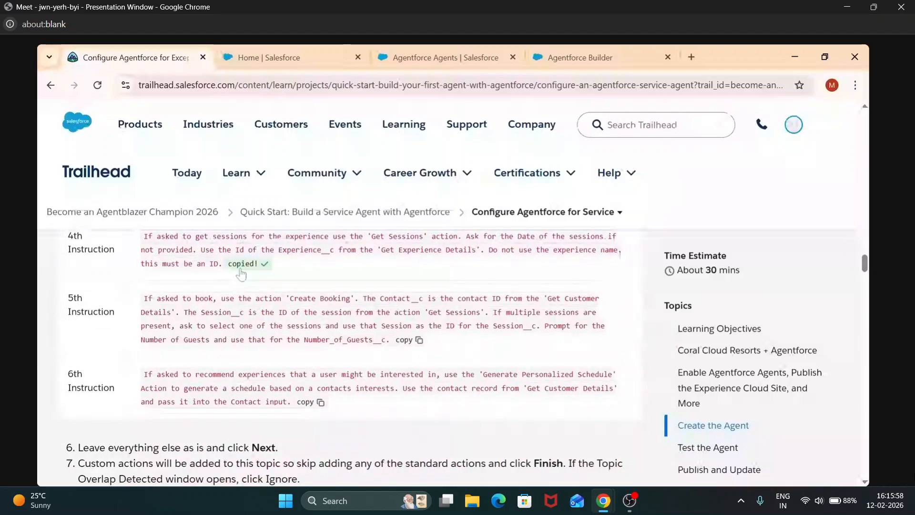
left_click(579, 57)
scroll(448, 285, "down", 2)
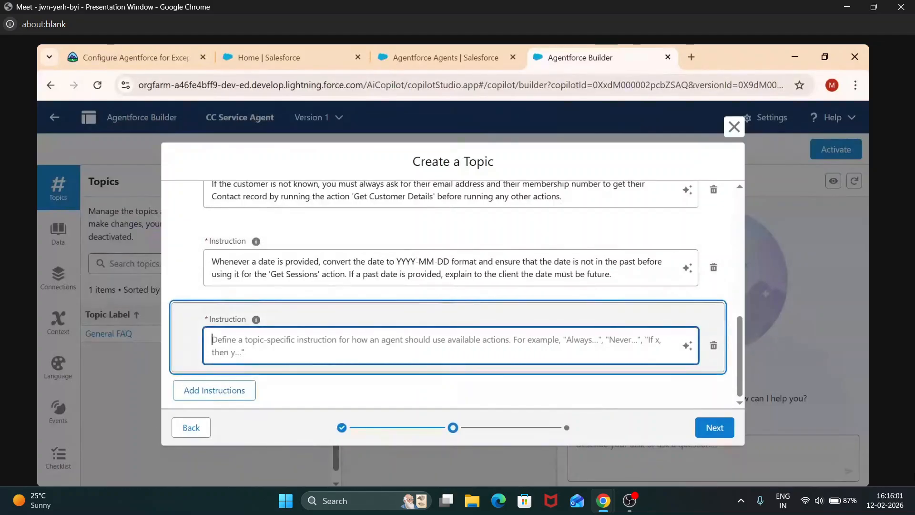
key("ctrl+v")
- Add a fifth instruction with Trailhead's 5th Instruction text about booking through the 'Create Booking' action
left_click(236, 391)
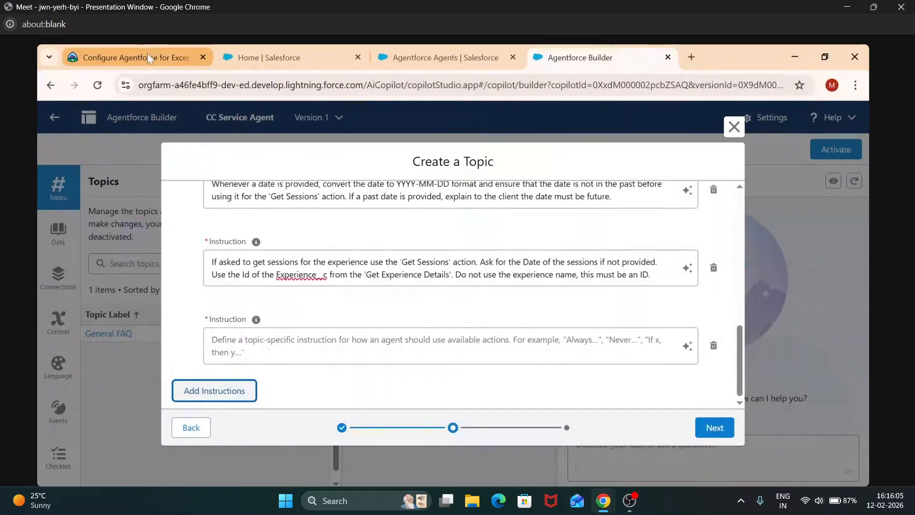
left_click(147, 53)
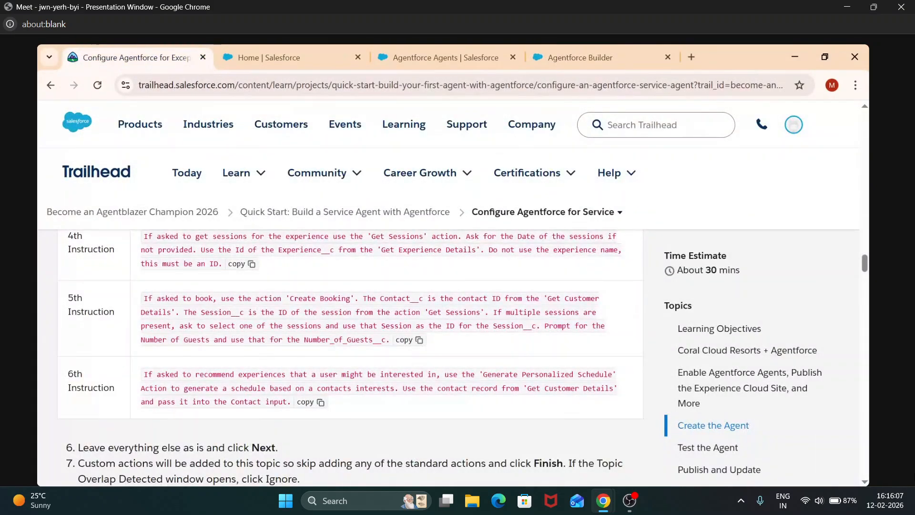
left_click(408, 340)
left_click(632, 54)
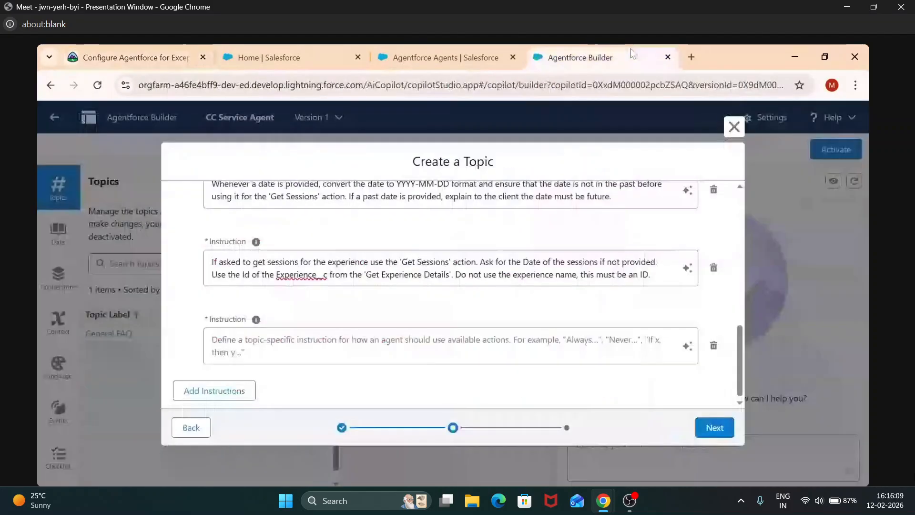
left_click(429, 345)
key("ctrl+v")
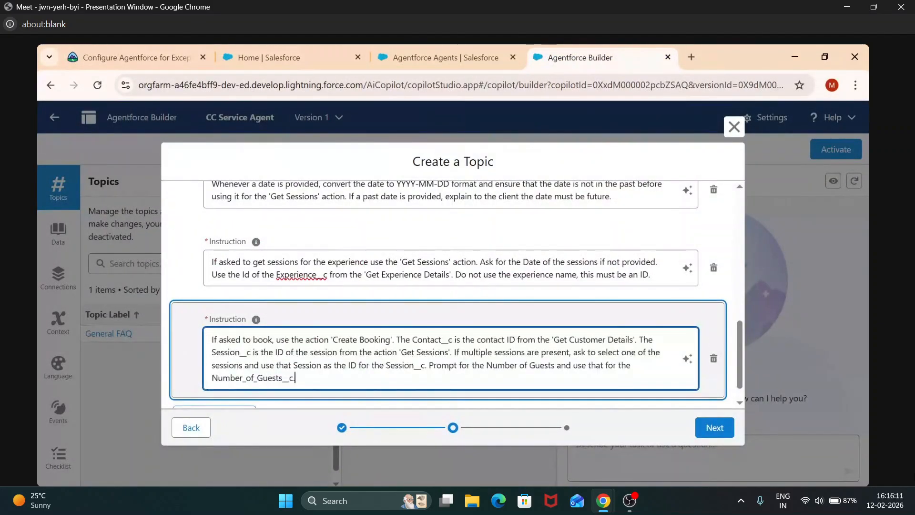
- Add a sixth instruction with Trailhead's 6th Instruction text about recommending experiences with 'Generate Personalized Schedule', and review the topic form from the start
scroll(428, 347, "down", 1)
left_click(226, 391)
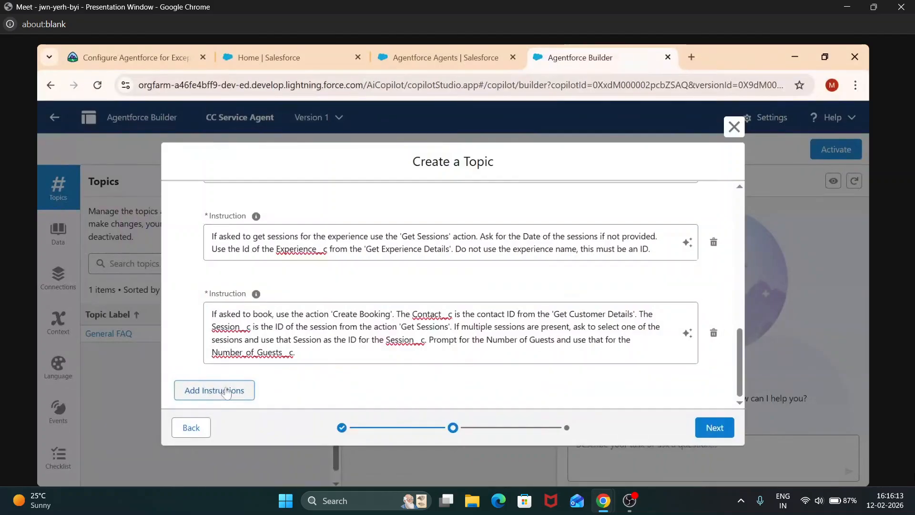
left_click(146, 62)
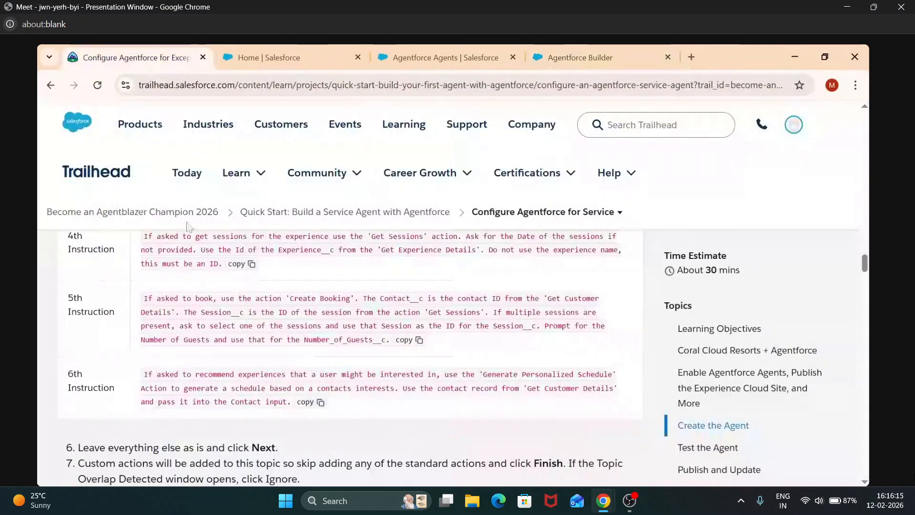
left_click(305, 402)
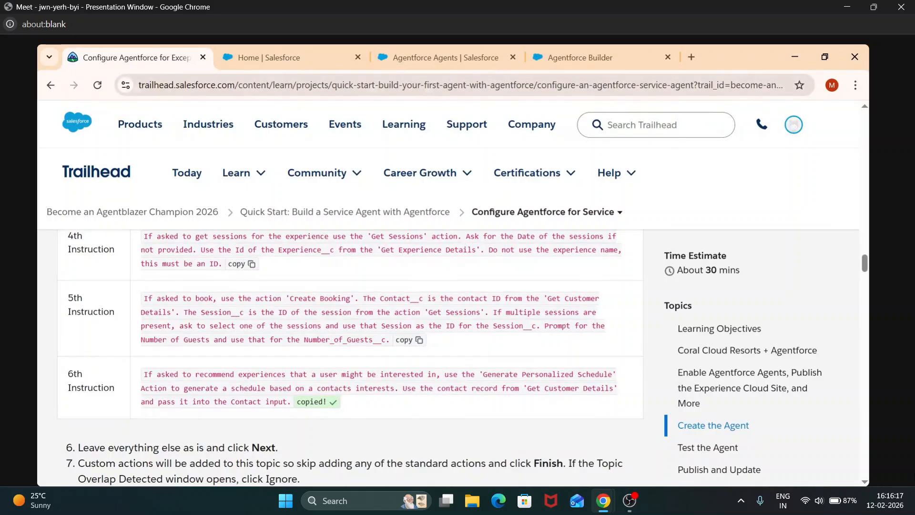
left_click(595, 63)
scroll(449, 285, "down", 2)
left_click(448, 345)
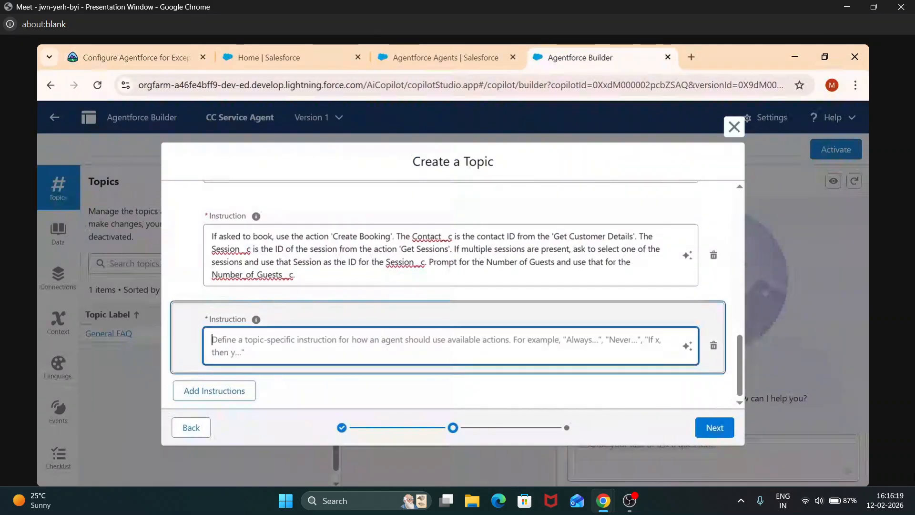
key("ctrl+v")
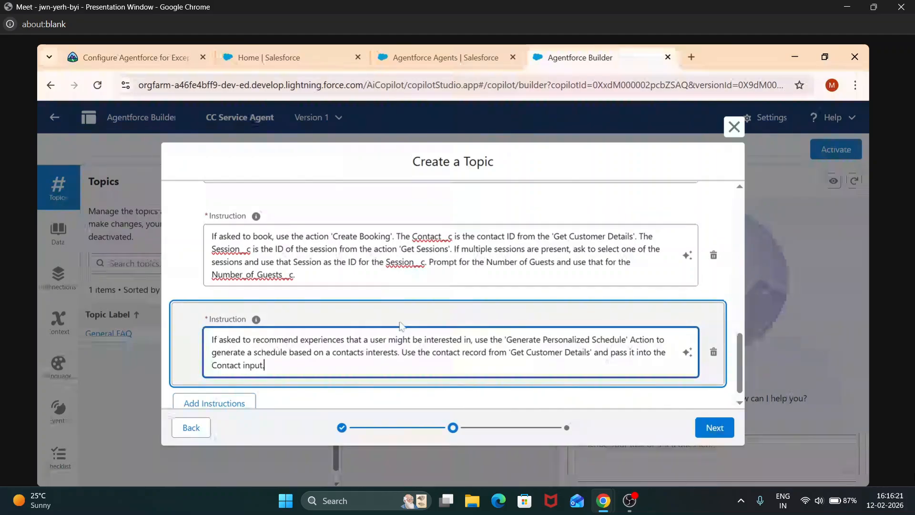
scroll(400, 326, "up", 10)
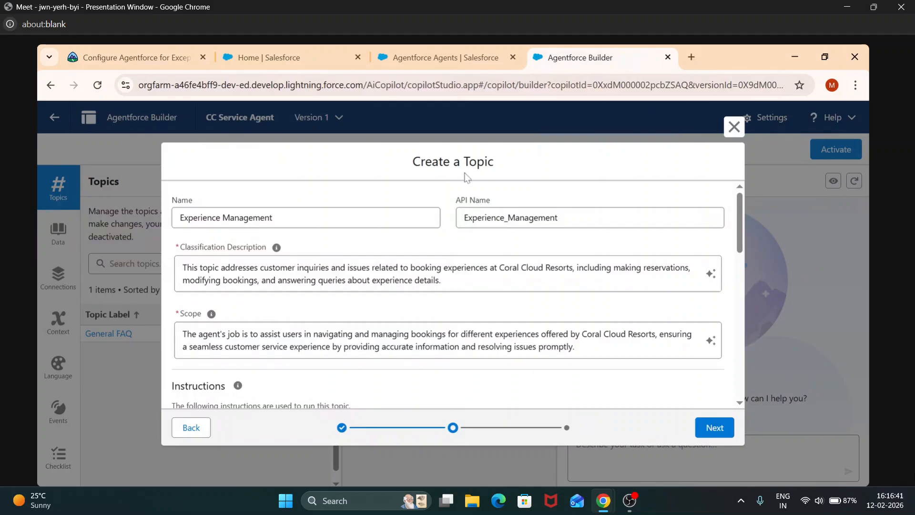
- Review the Experience Management topic's name, classification description, scope and all of its instructions
scroll(465, 258, "down", 1)
scroll(452, 294, "down", 1)
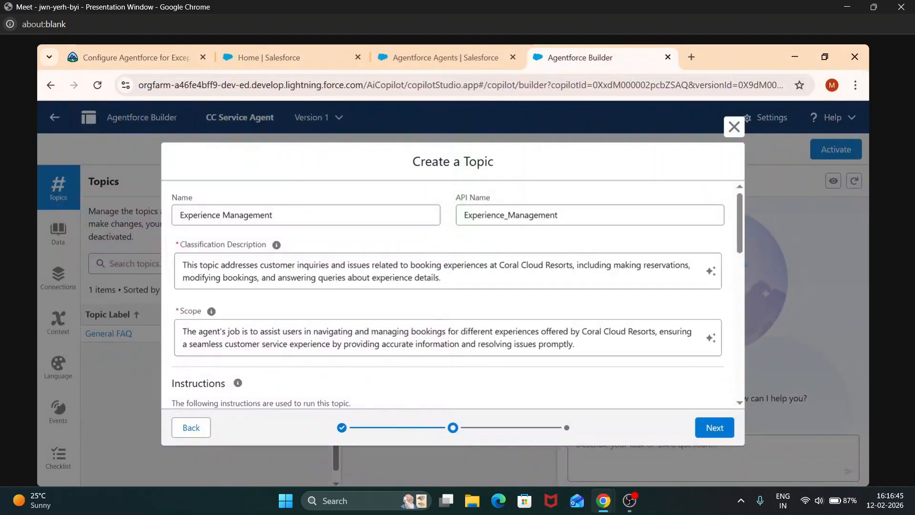
scroll(453, 294, "up", 1)
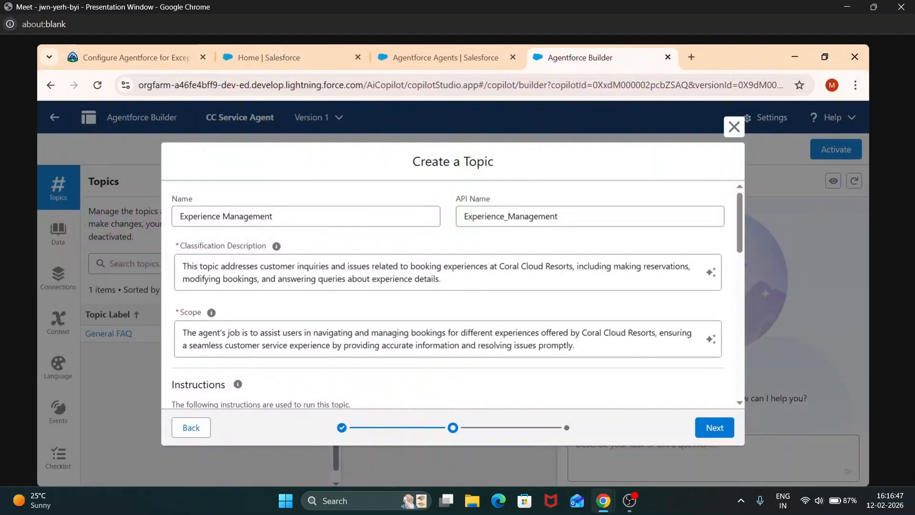
scroll(453, 294, "down", 2)
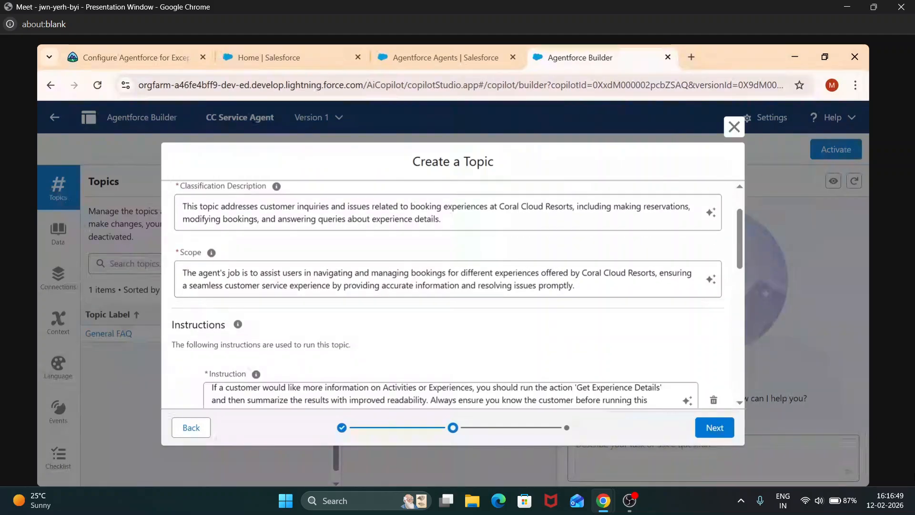
scroll(453, 294, "up", 1)
scroll(453, 294, "up", 1)
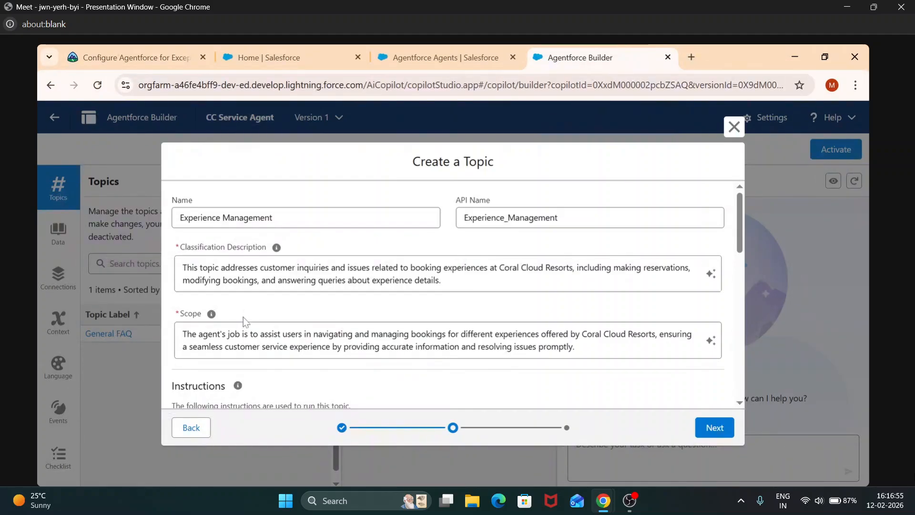
scroll(243, 316, "down", 3)
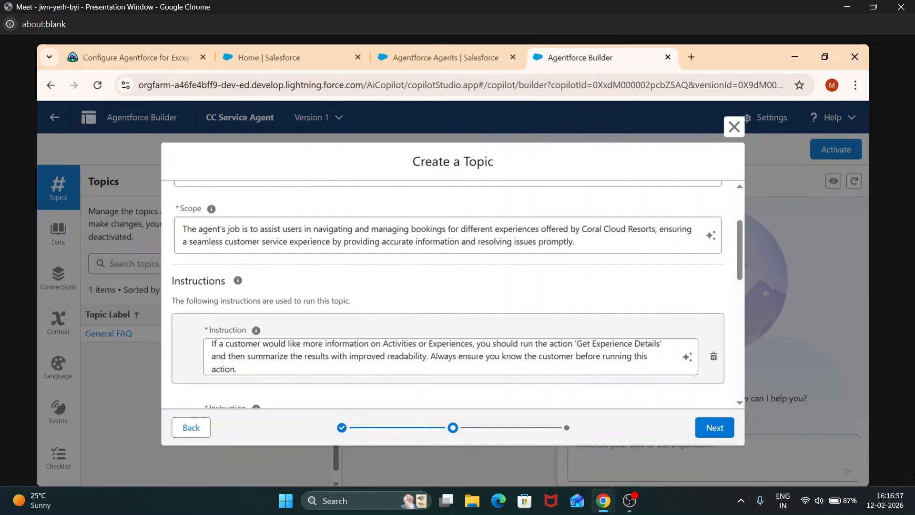
scroll(448, 295, "down", 1)
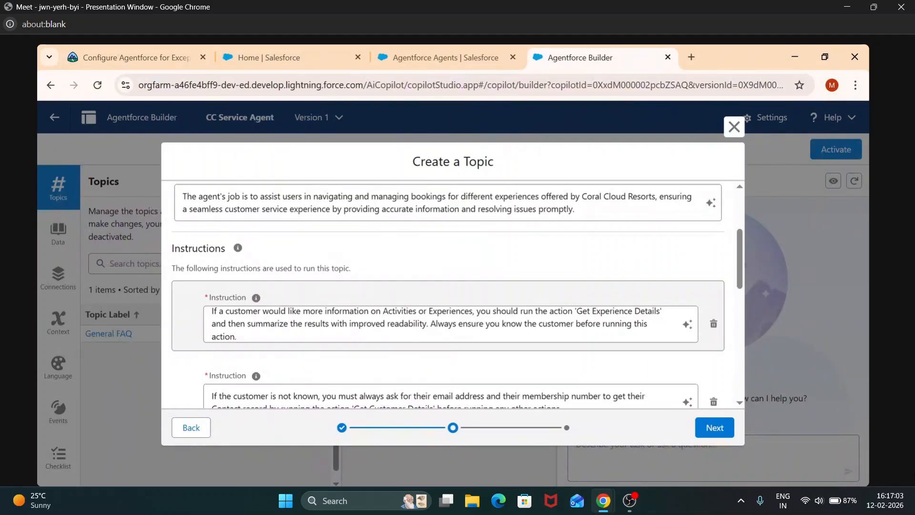
scroll(448, 296, "down", 9)
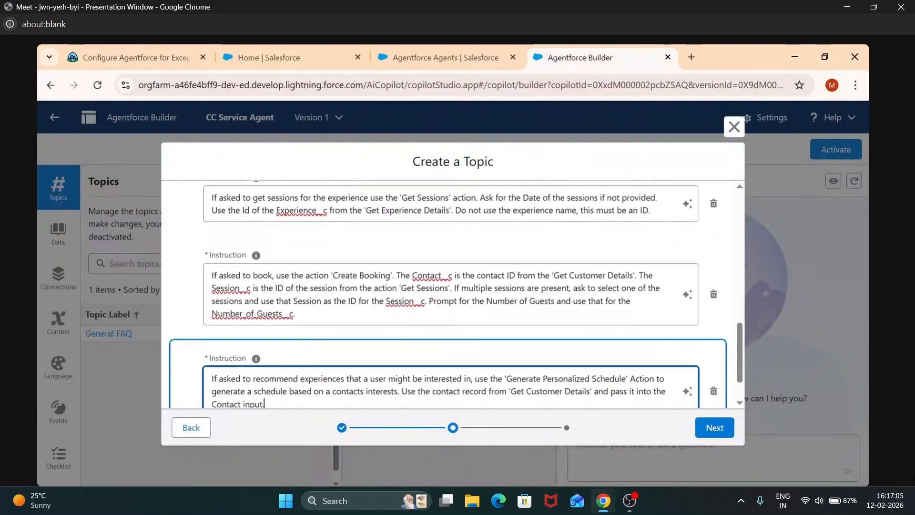
scroll(448, 295, "up", 10)
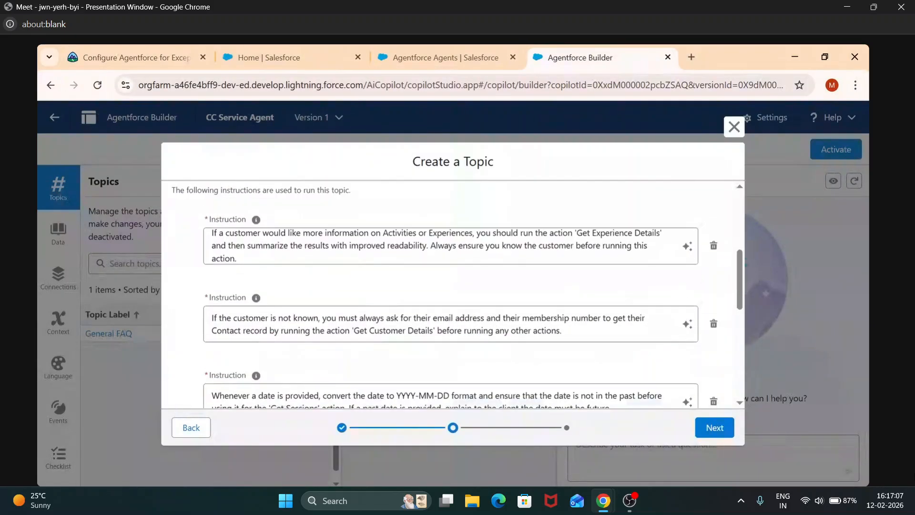
scroll(448, 296, "down", 10)
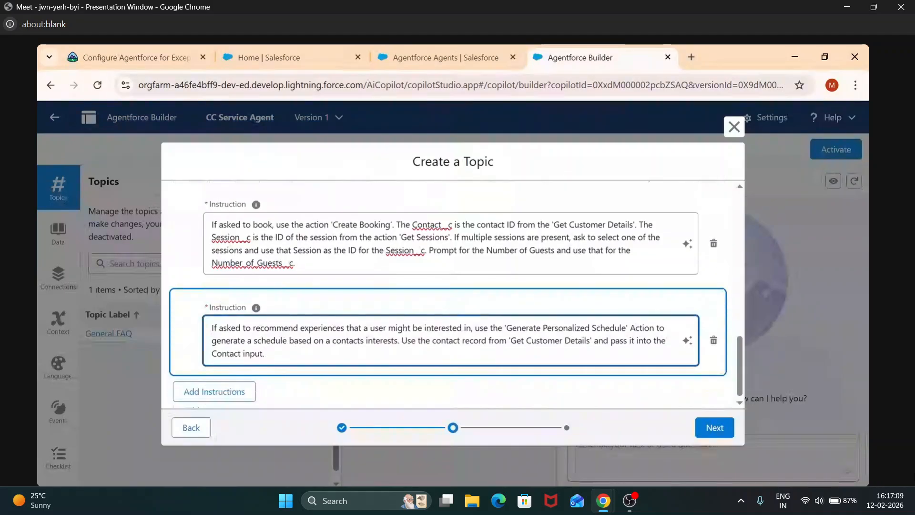
- Finish creating the Experience Management topic without selecting any of the listed actions
left_click(701, 426)
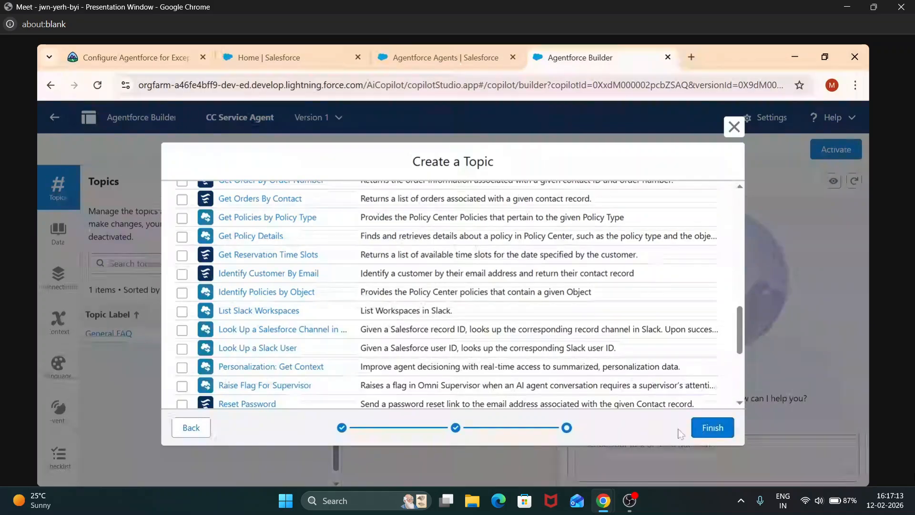
scroll(542, 303, "down", 4)
scroll(542, 304, "up", 10)
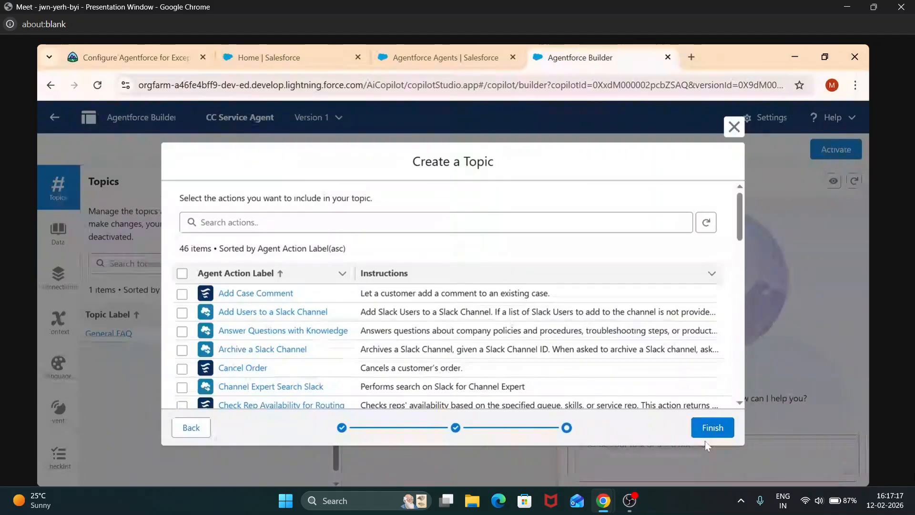
left_click(713, 428)
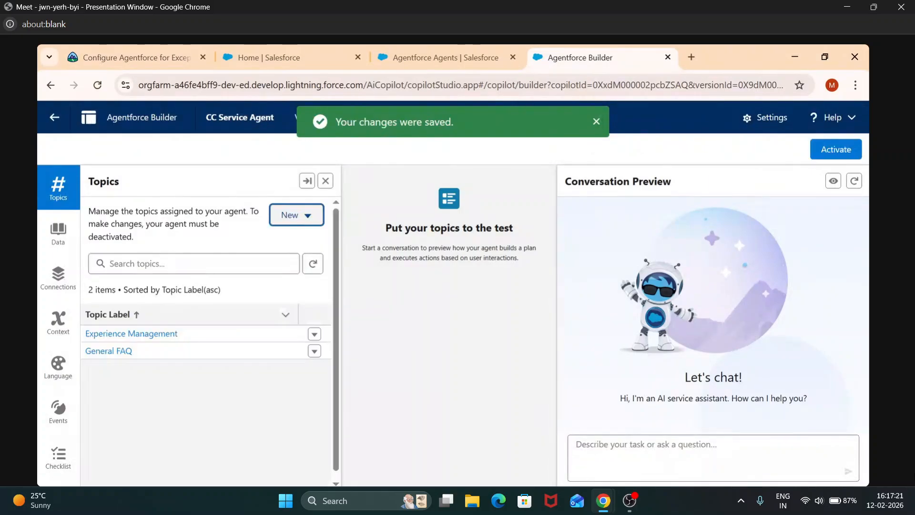
- Remove the General FAQ topic from the agent
left_click(316, 354)
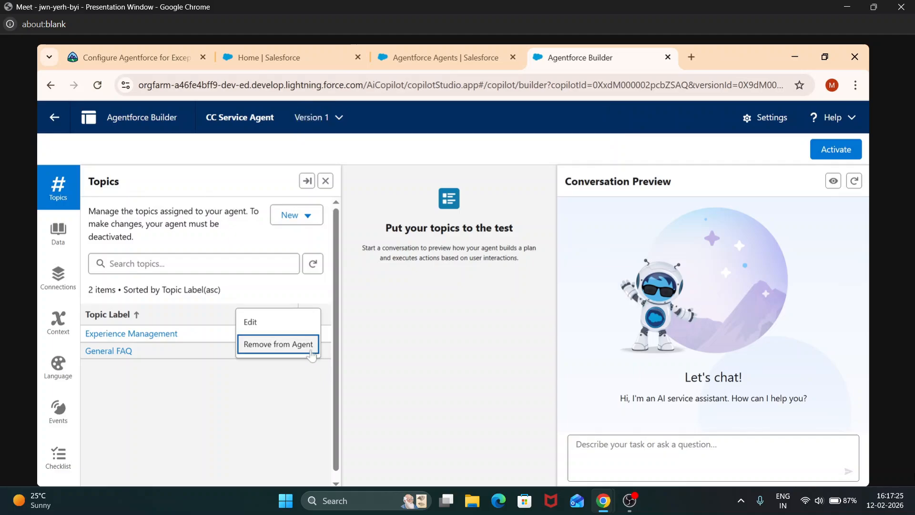
left_click(278, 344)
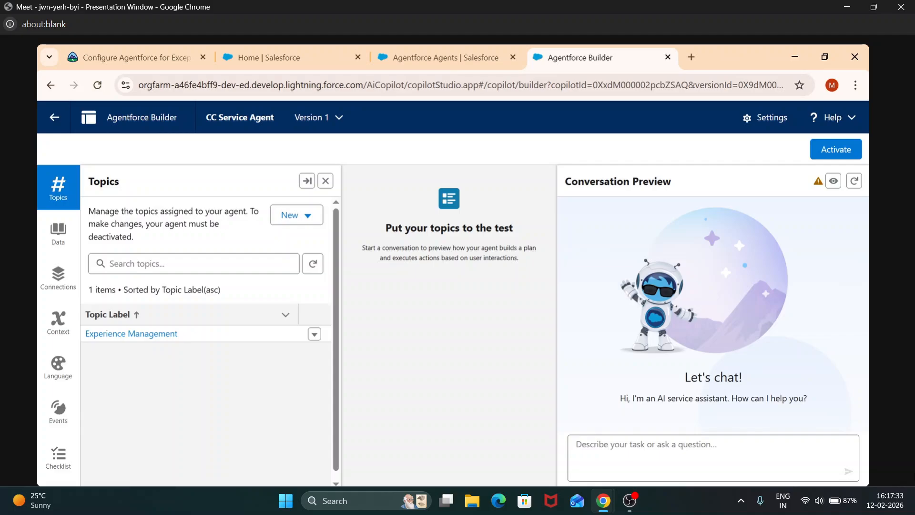
left_click(826, 56)
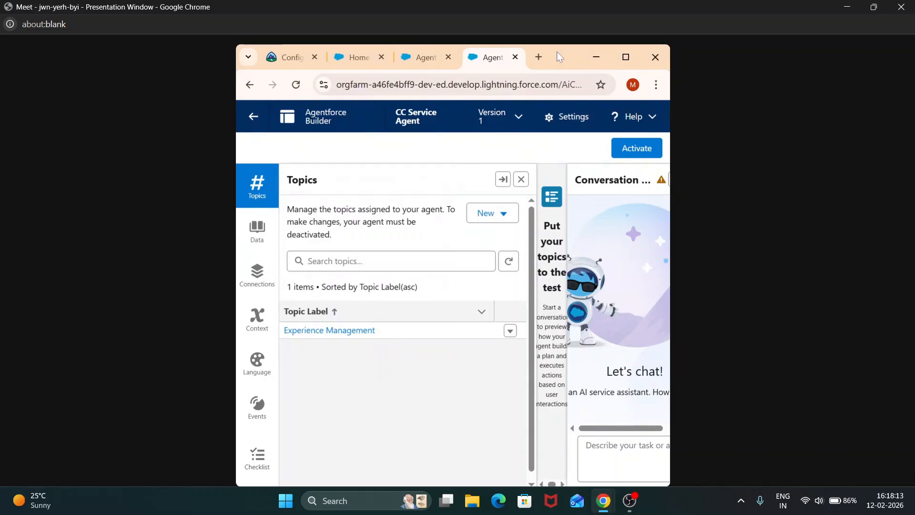
left_click(624, 58)
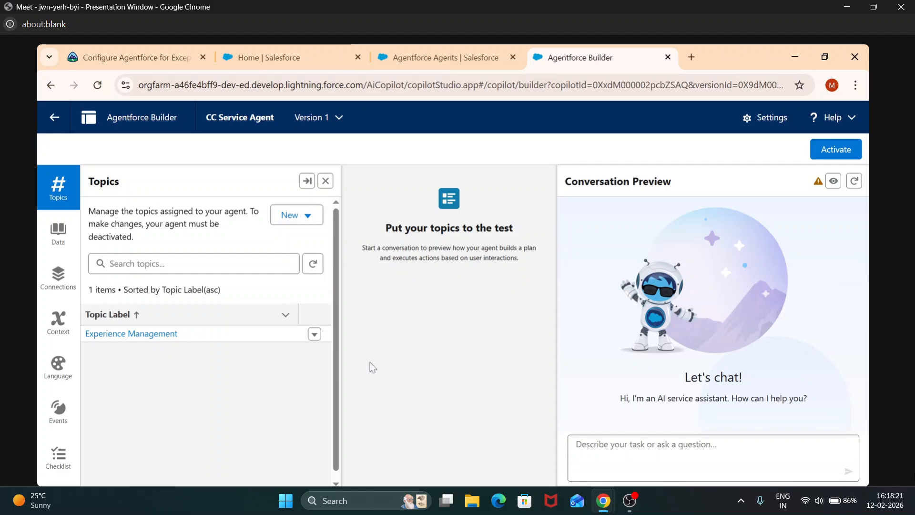
- Start a new action for the Experience Management topic, with reference action type Flow and reference action Get Experience Details, and proceed to its configuration
left_click(154, 335)
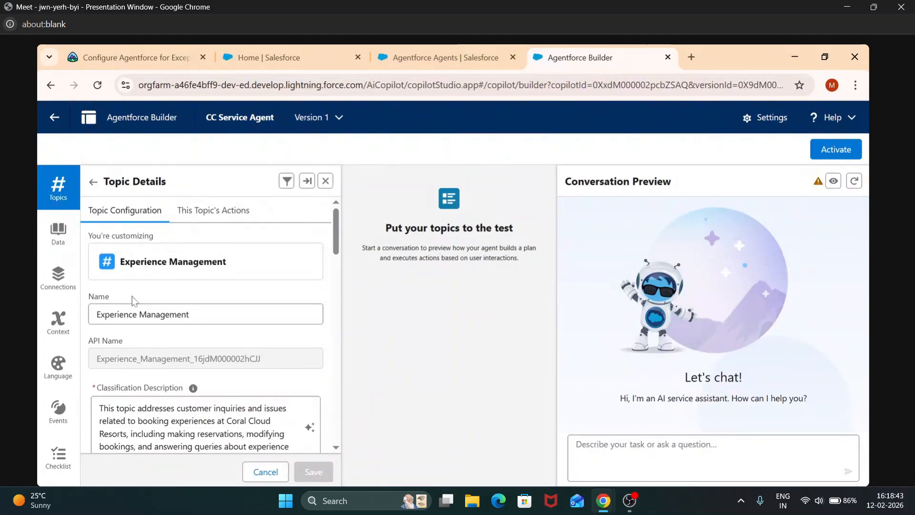
left_click(205, 212)
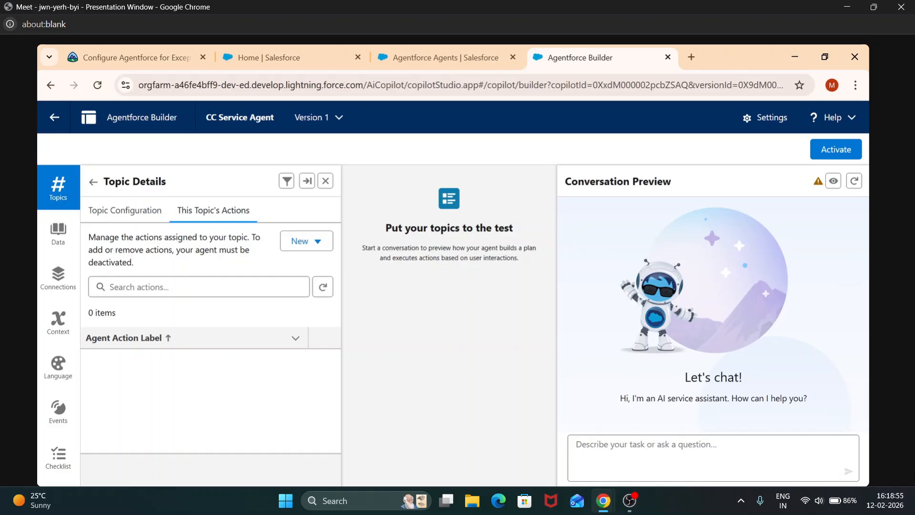
left_click(310, 245)
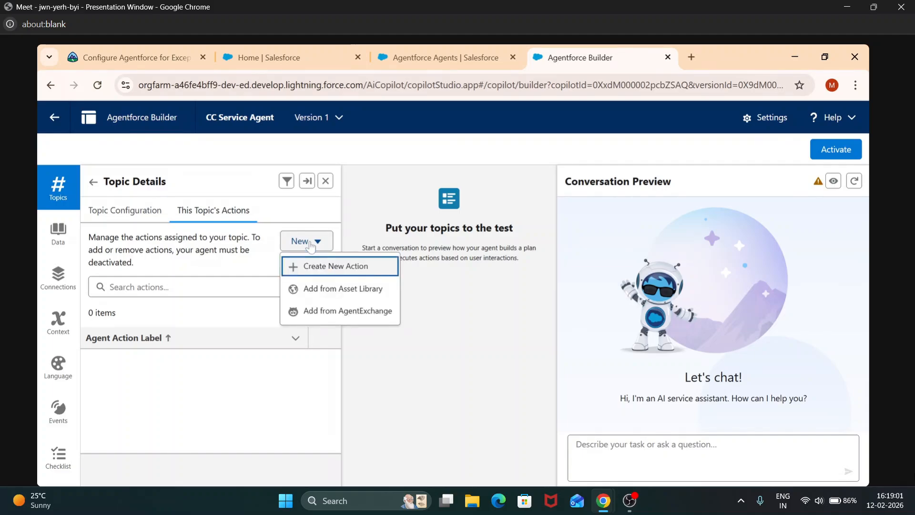
left_click(353, 269)
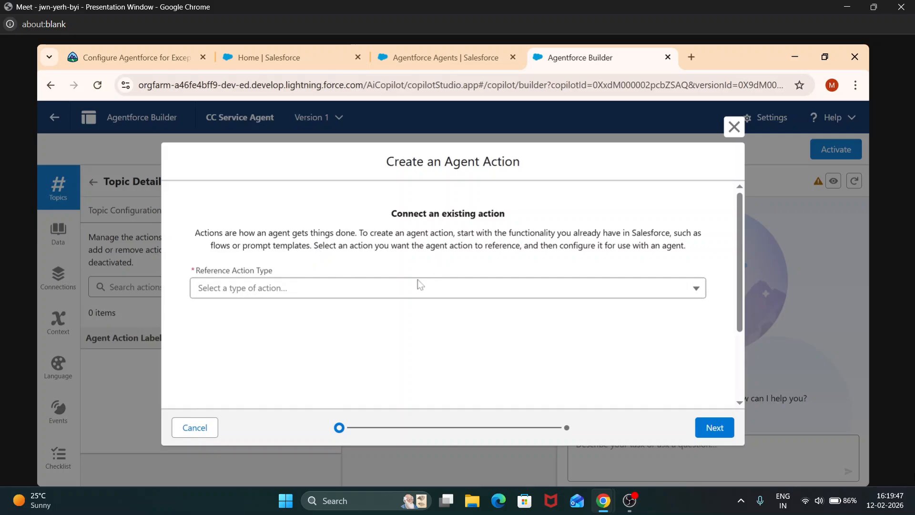
left_click(260, 293)
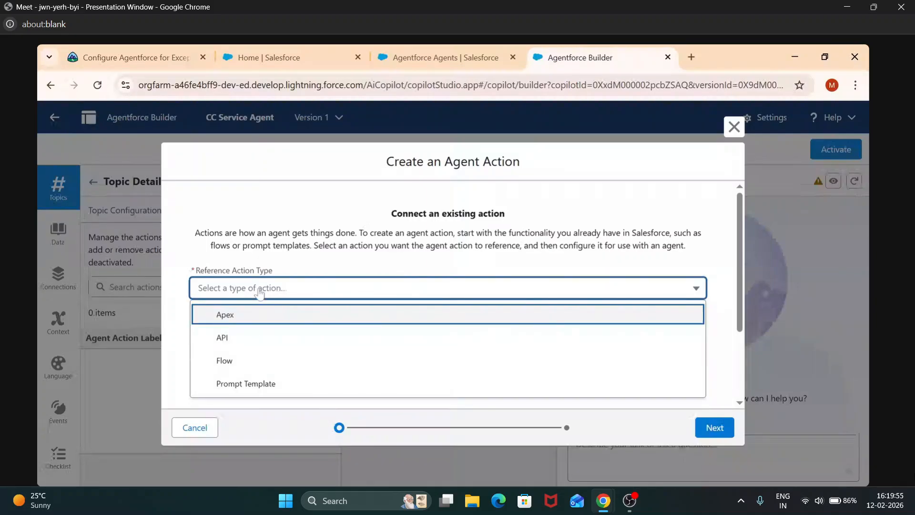
left_click(249, 360)
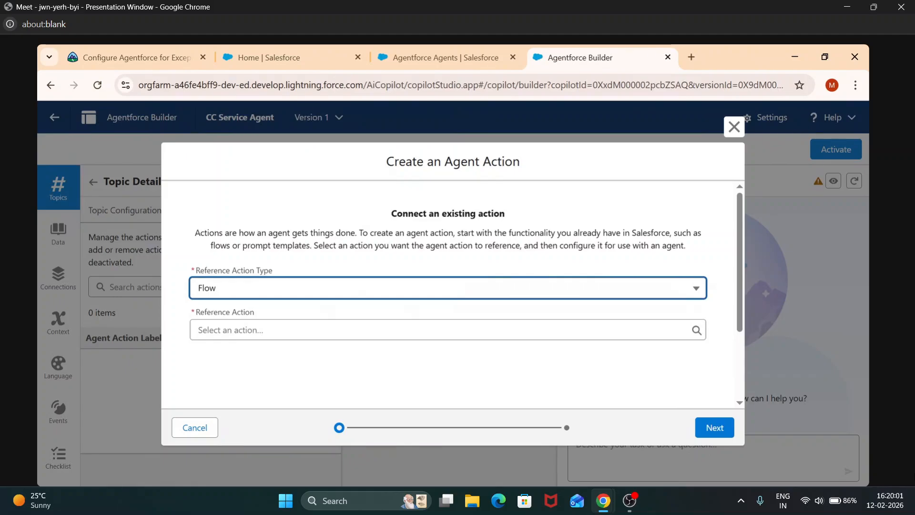
left_click(248, 330)
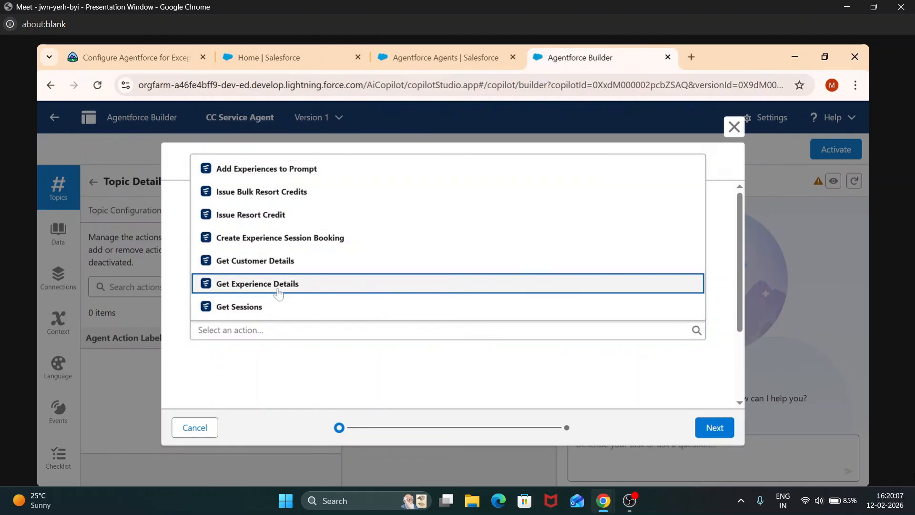
left_click(279, 284)
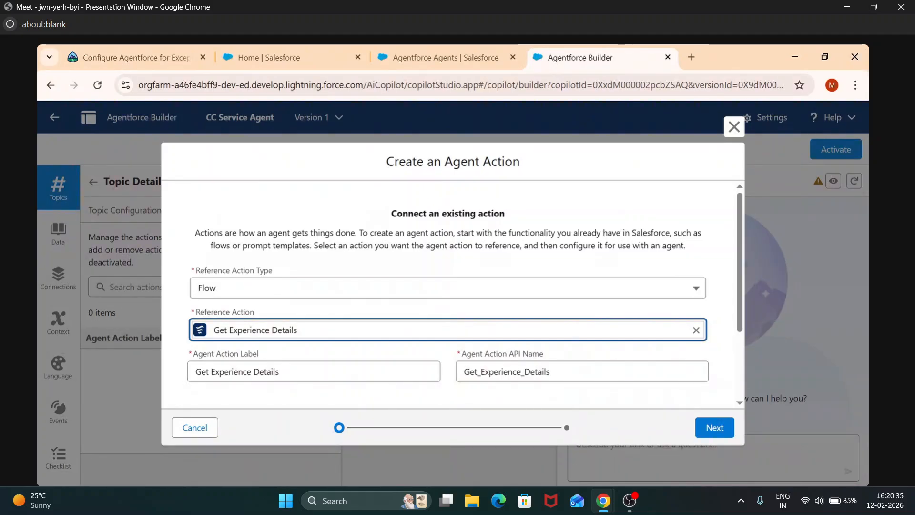
left_click(707, 426)
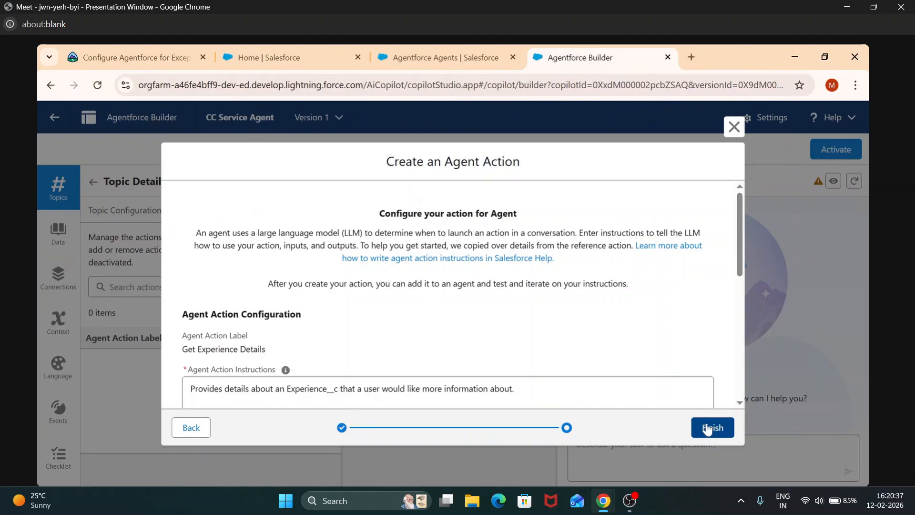
- Turn off the loading text for the Get Experience Details action
scroll(545, 335, "down", 2)
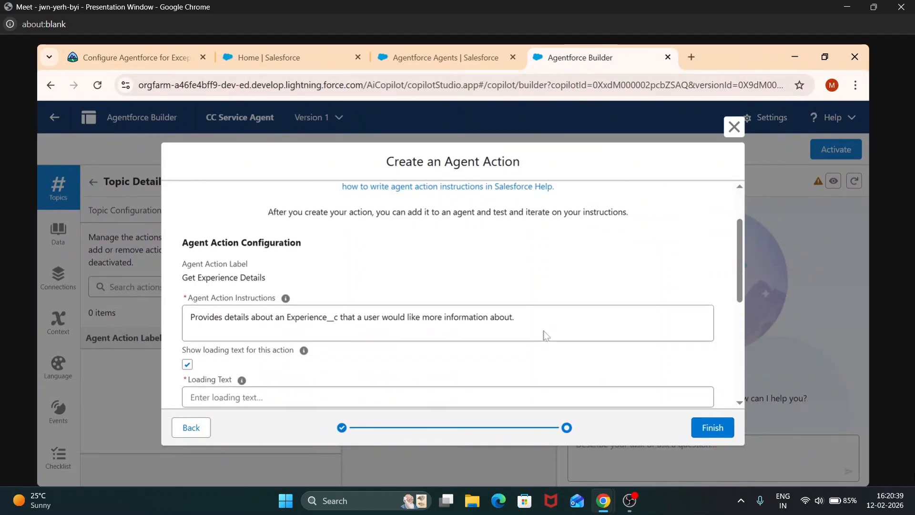
scroll(544, 334, "down", 2)
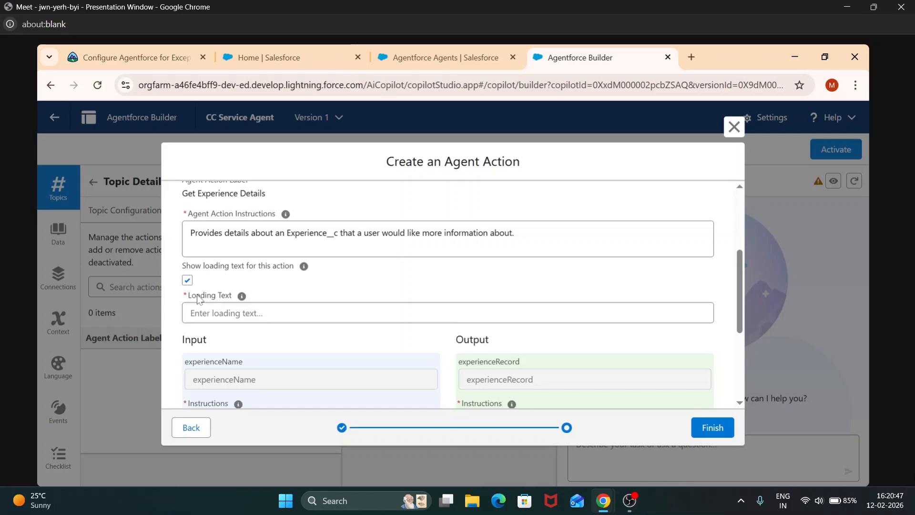
left_click(186, 281)
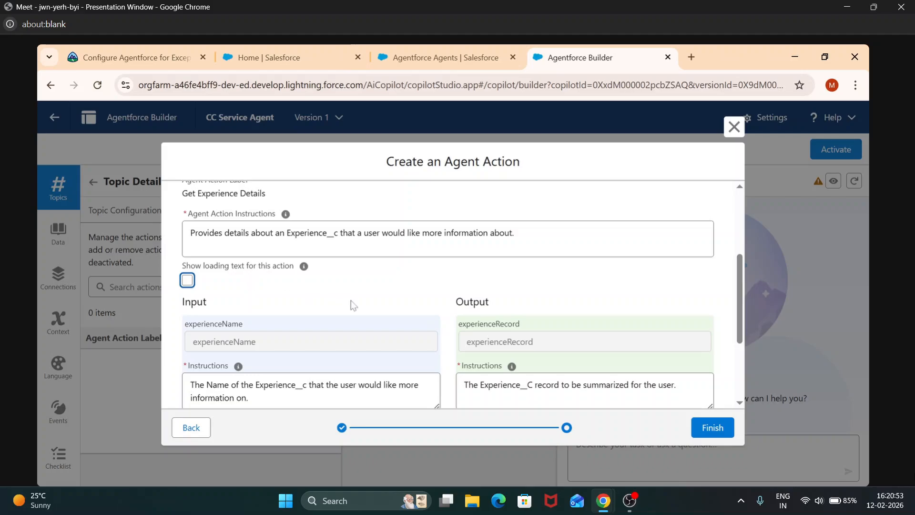
- Require input for experienceName, show experienceRecord in the conversation, and finish creating the Get Experience Details action
scroll(364, 318, "down", 2)
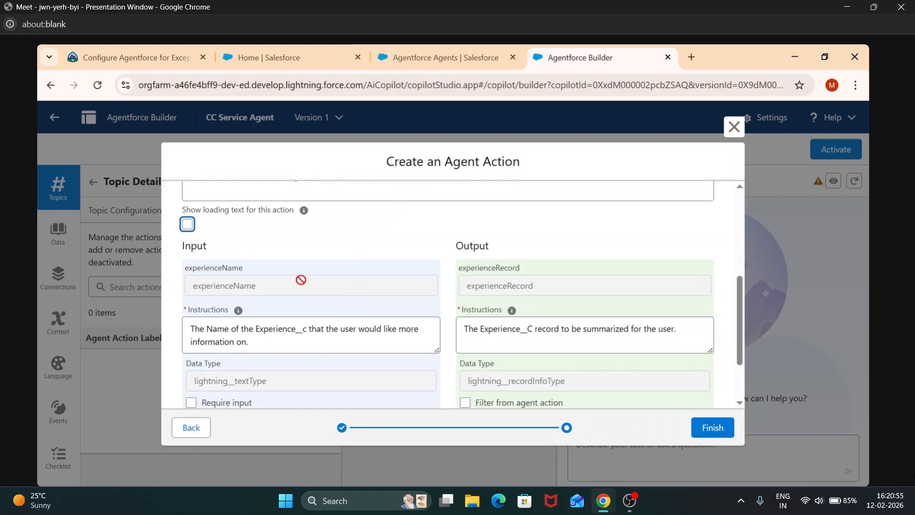
scroll(349, 313, "down", 3)
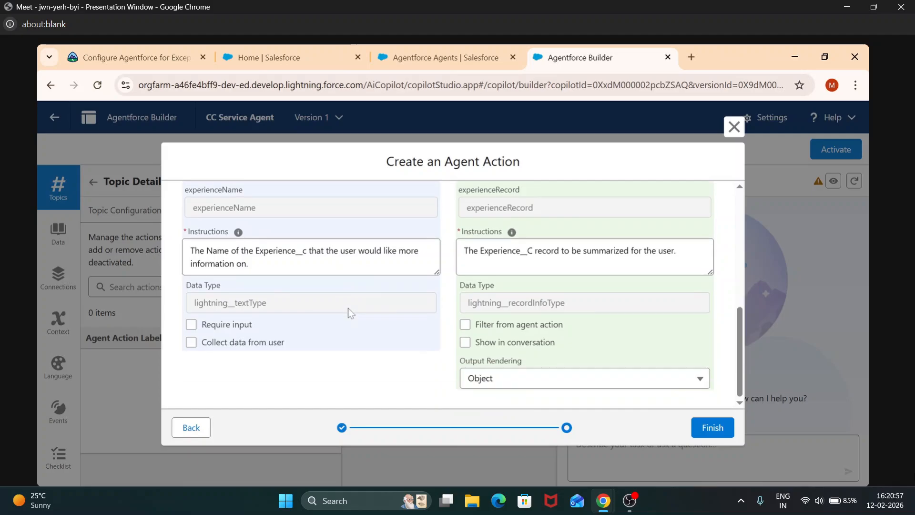
scroll(348, 312, "up", 1)
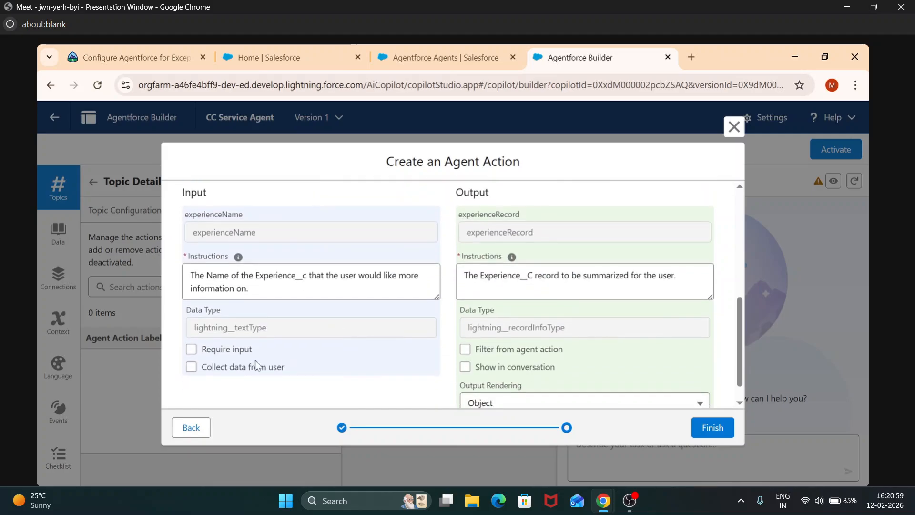
left_click(193, 353)
scroll(580, 329, "down", 1)
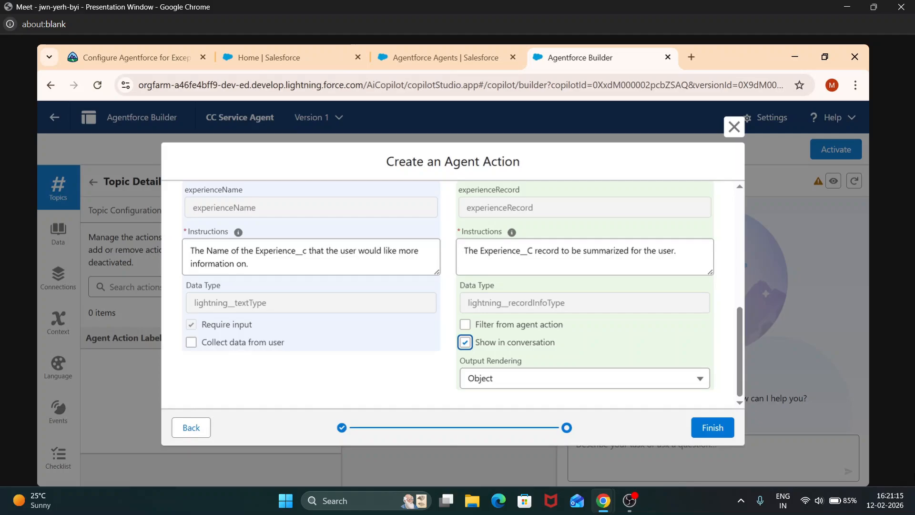
scroll(462, 295, "up", 1)
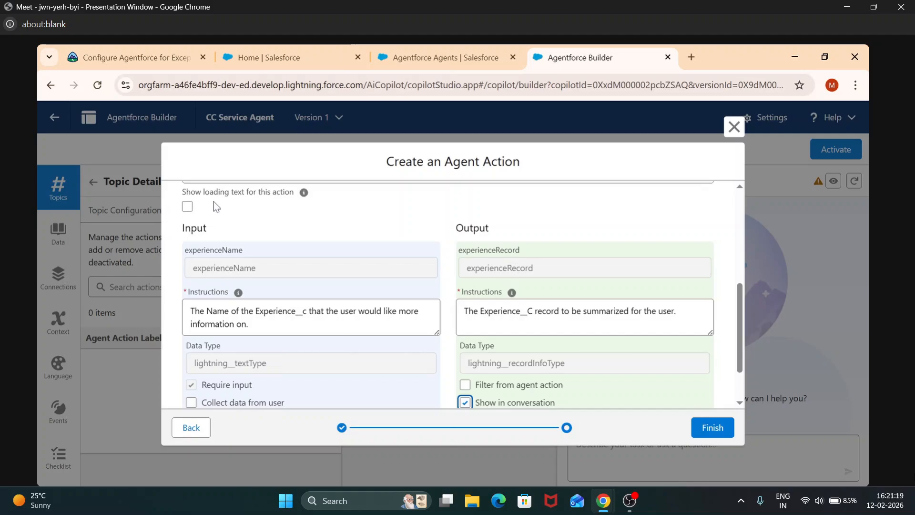
scroll(310, 344, "down", 1)
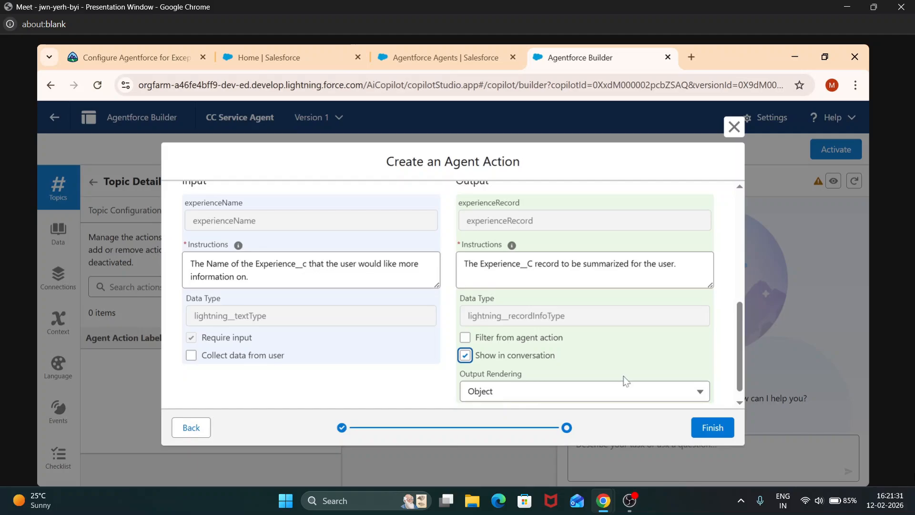
left_click(711, 434)
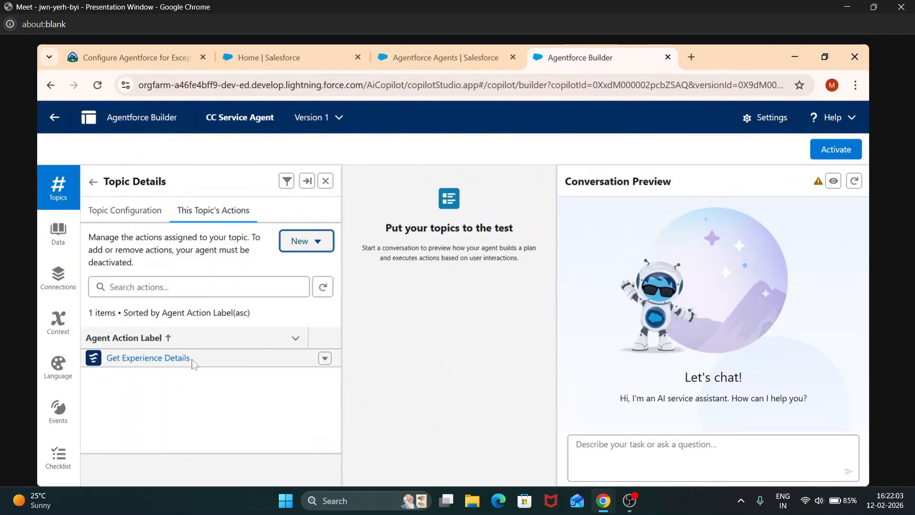
left_click(301, 243)
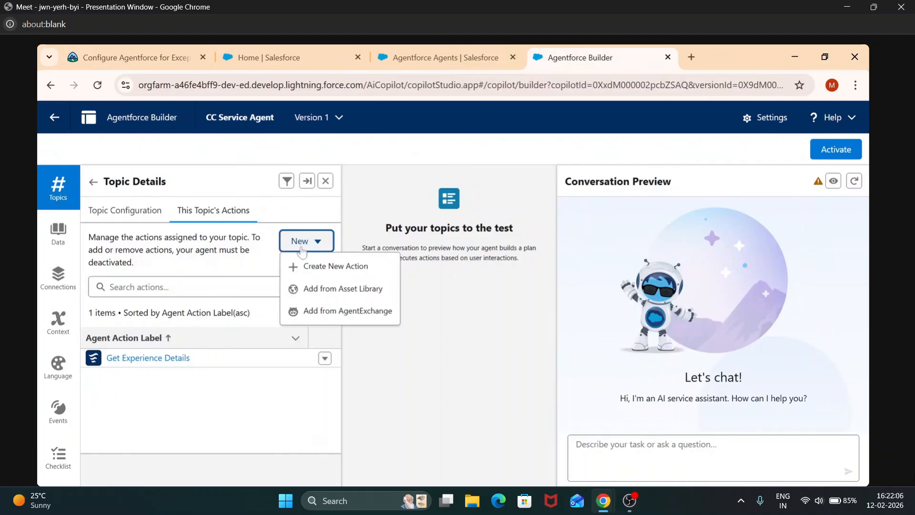
left_click(346, 290)
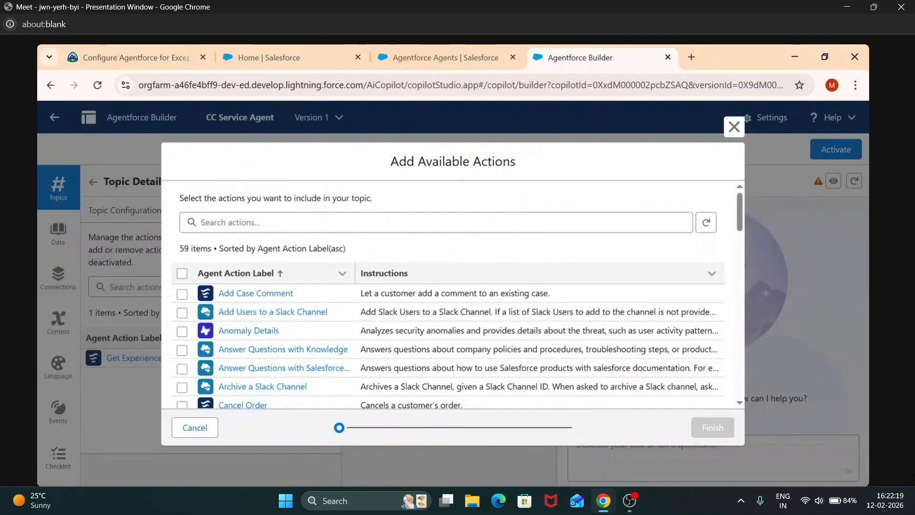
left_click(734, 127)
left_click(302, 243)
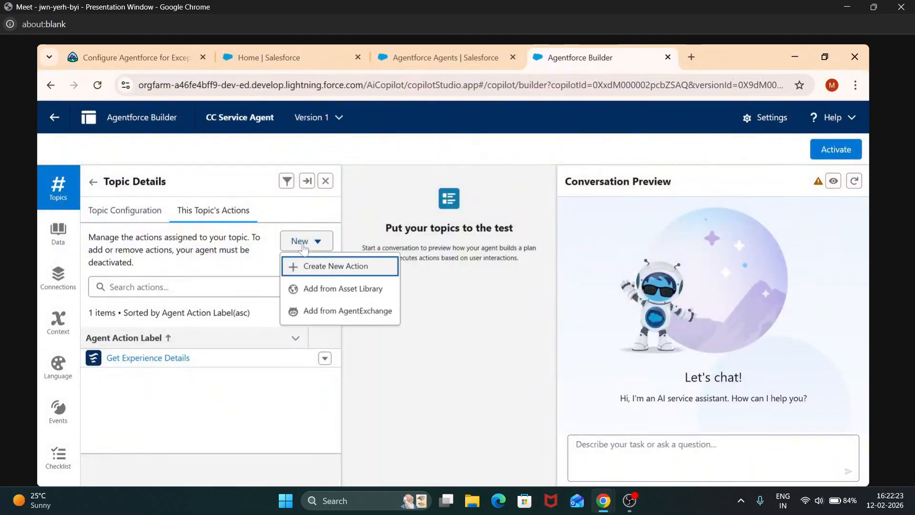
left_click(350, 297)
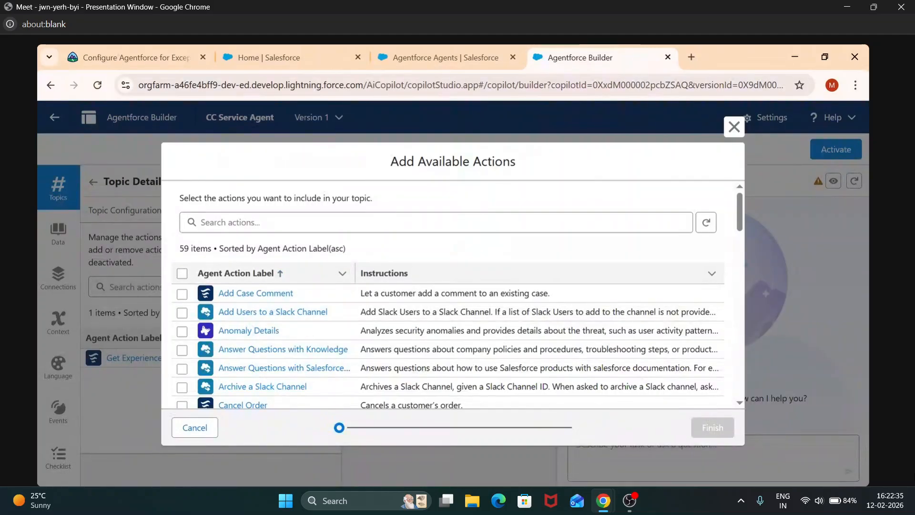
left_click(740, 134)
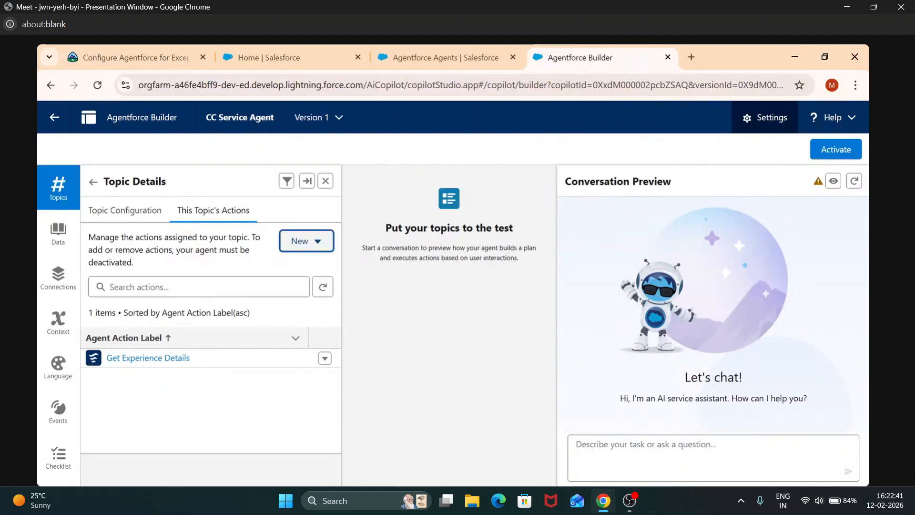
left_click(827, 60)
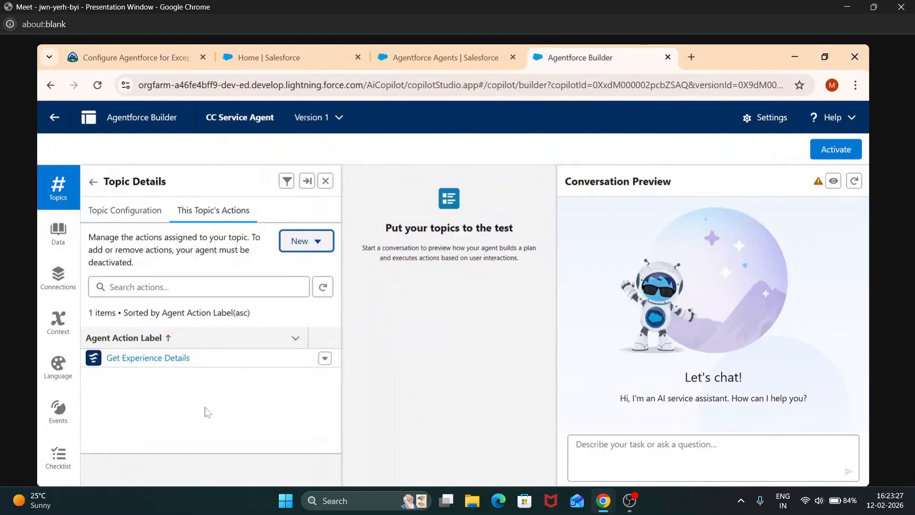
- Start a new action for the topic with reference action type Flow and reference action Get Customer Details, and proceed to its configuration
left_click(312, 247)
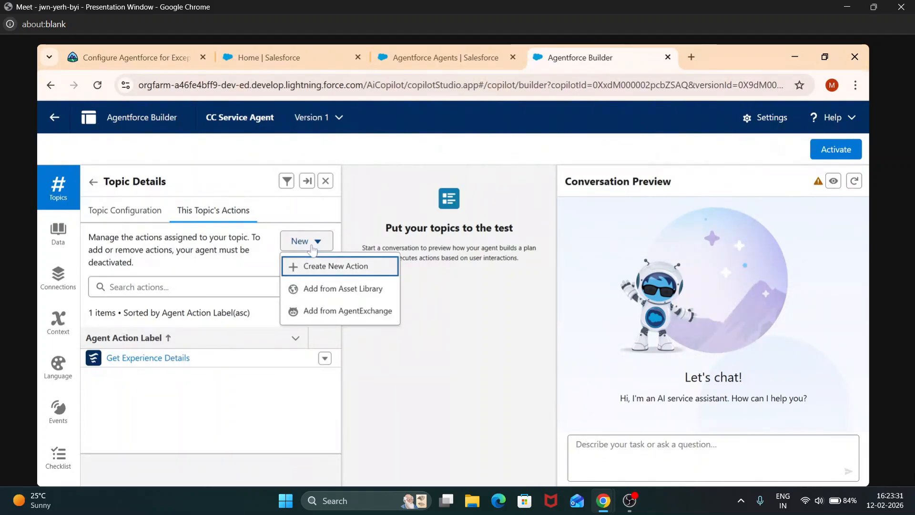
left_click(335, 266)
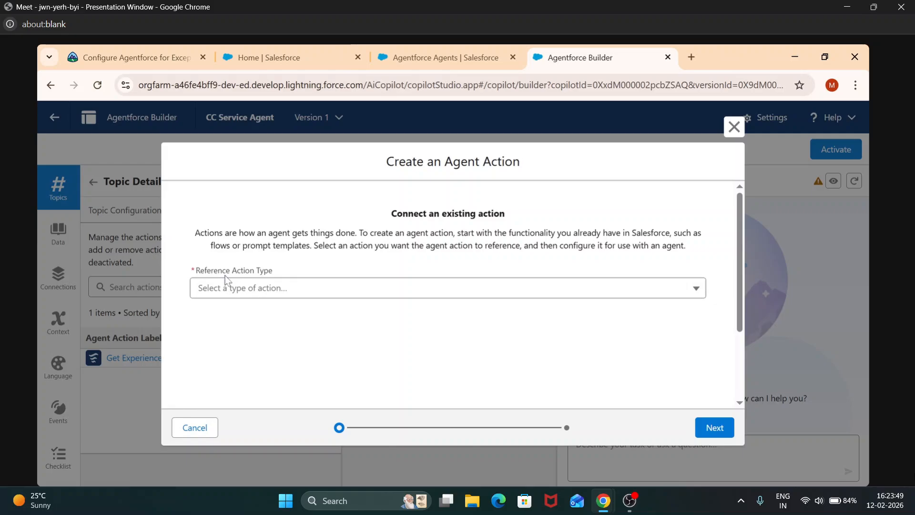
left_click(278, 289)
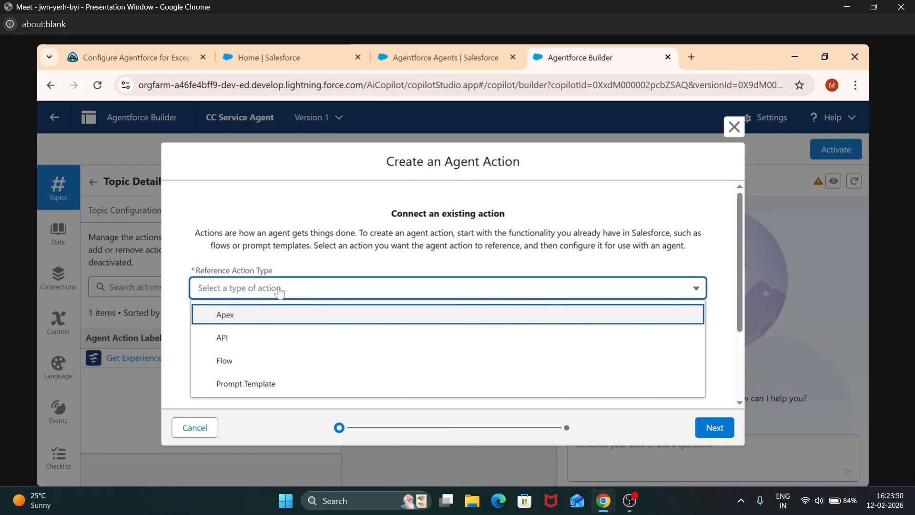
left_click(260, 362)
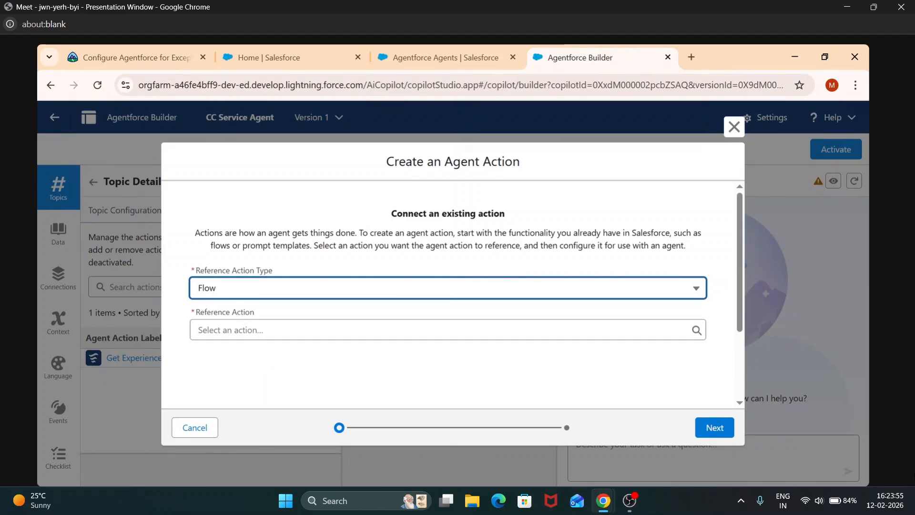
left_click(262, 329)
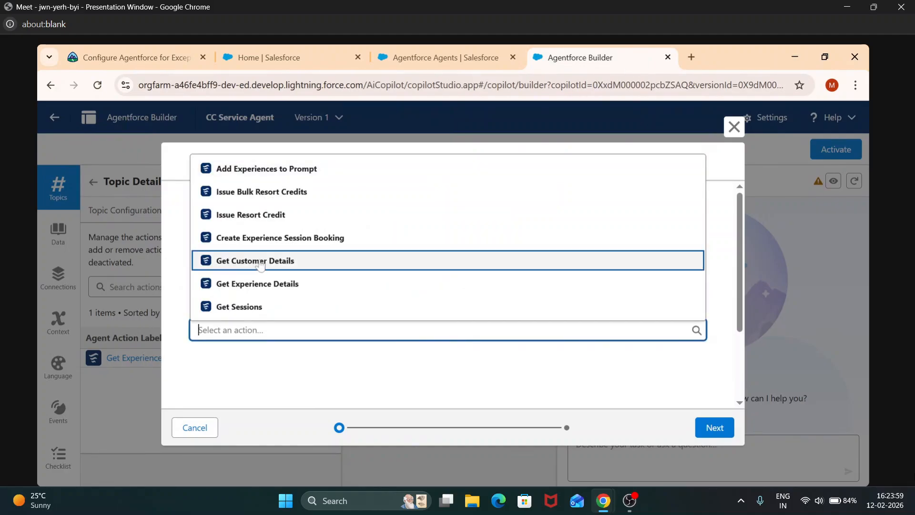
left_click(264, 266)
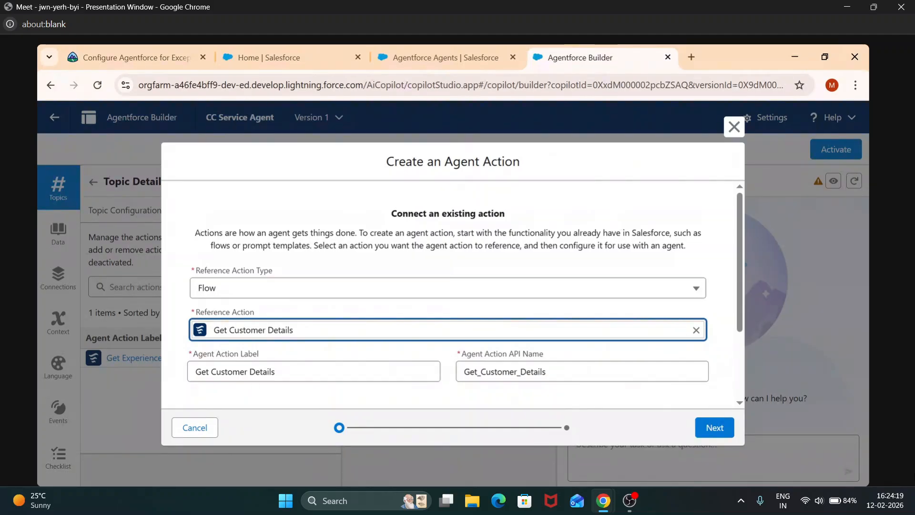
left_click(714, 426)
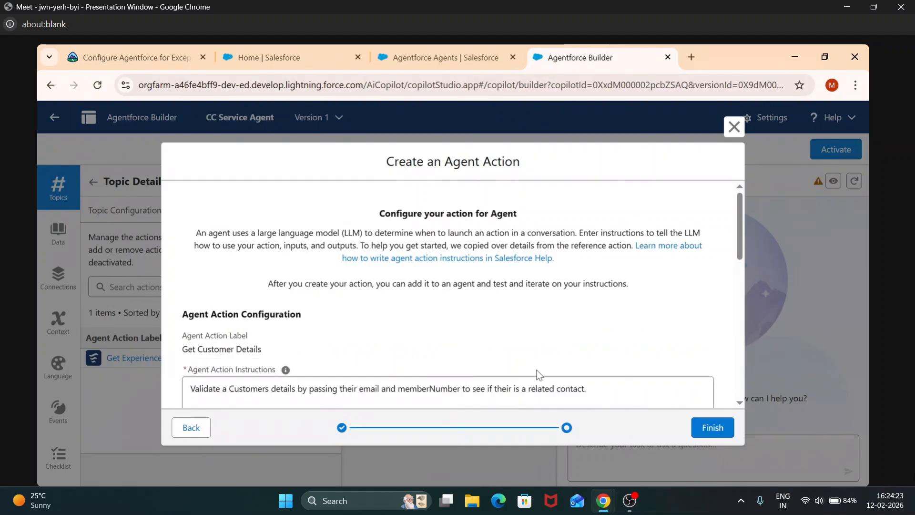
- Turn off the loading text for the Get Customer Details action
scroll(537, 370, "down", 4)
scroll(536, 370, "down", 1)
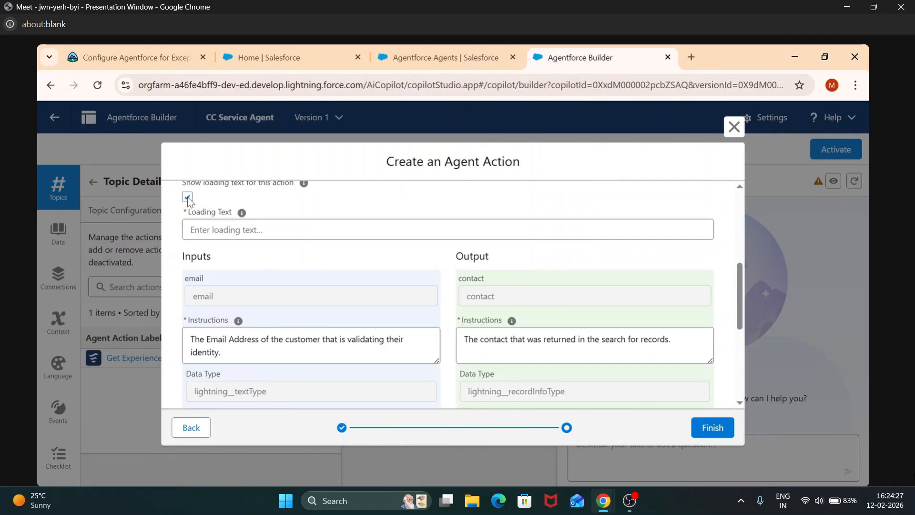
left_click(188, 197)
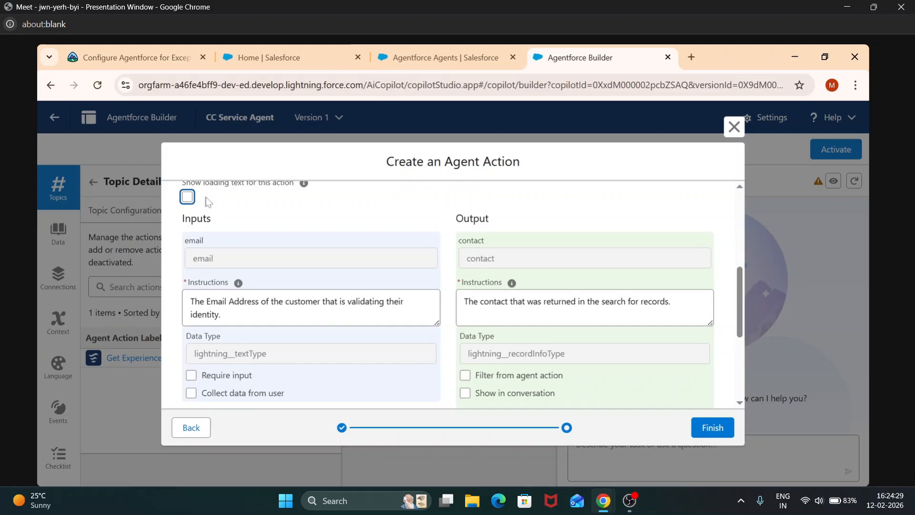
- Require input for both the email and memberNumber inputs of the Get Customer Details action
scroll(330, 262, "down", 2)
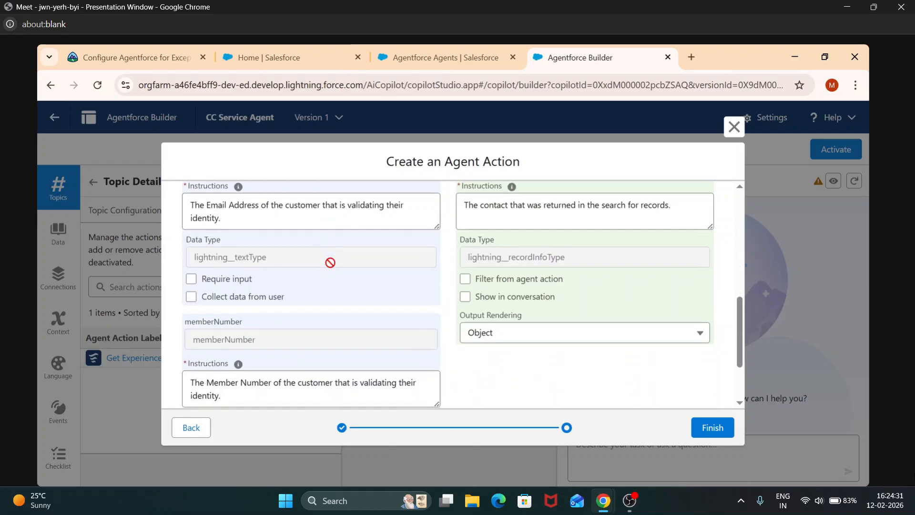
scroll(330, 261, "up", 1)
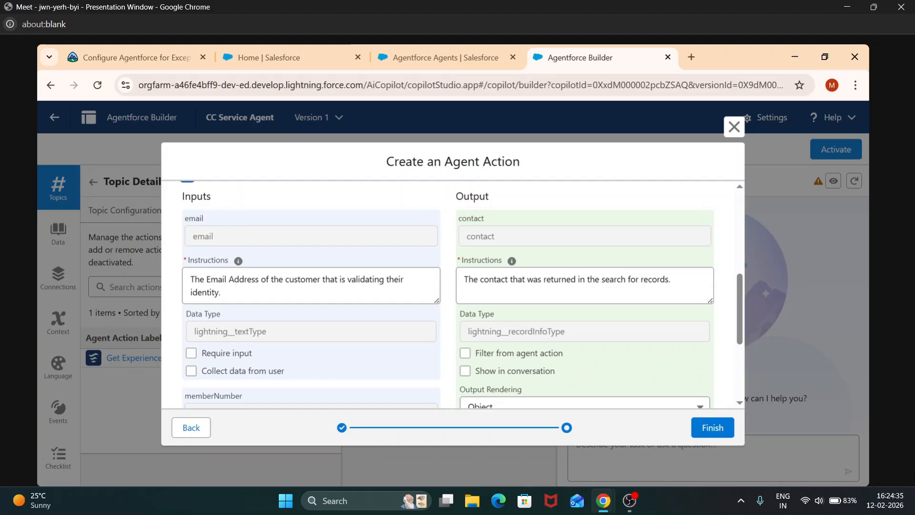
left_click(192, 353)
scroll(324, 352, "down", 2)
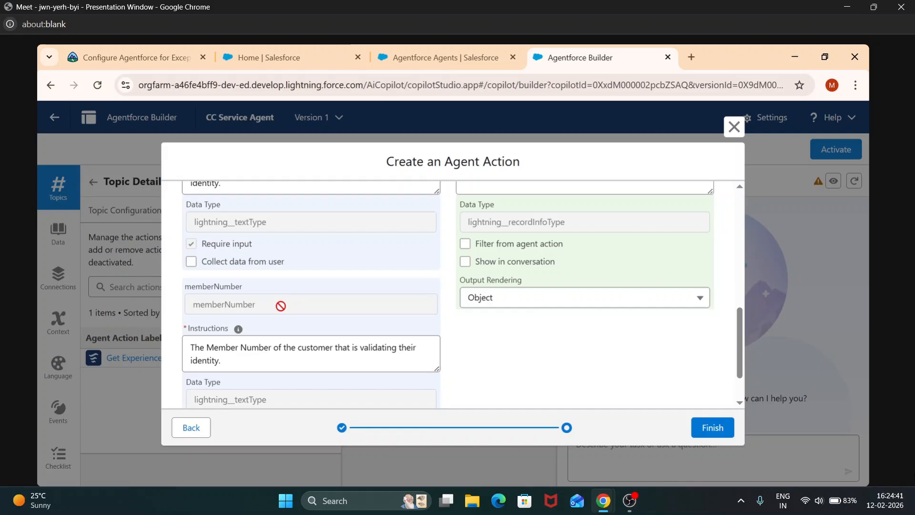
scroll(248, 333, "down", 1)
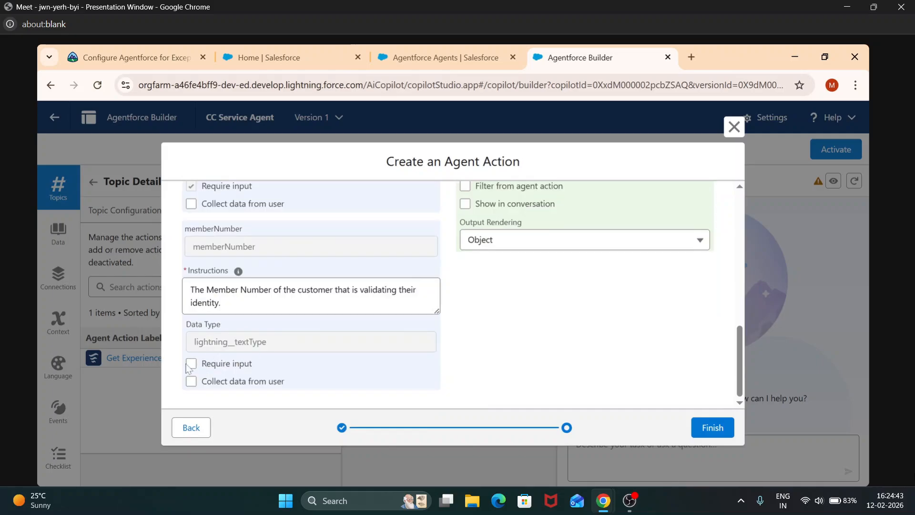
left_click(191, 364)
- Set the contact output of the Get Customer Details action to show in the conversation
scroll(213, 362, "up", 2)
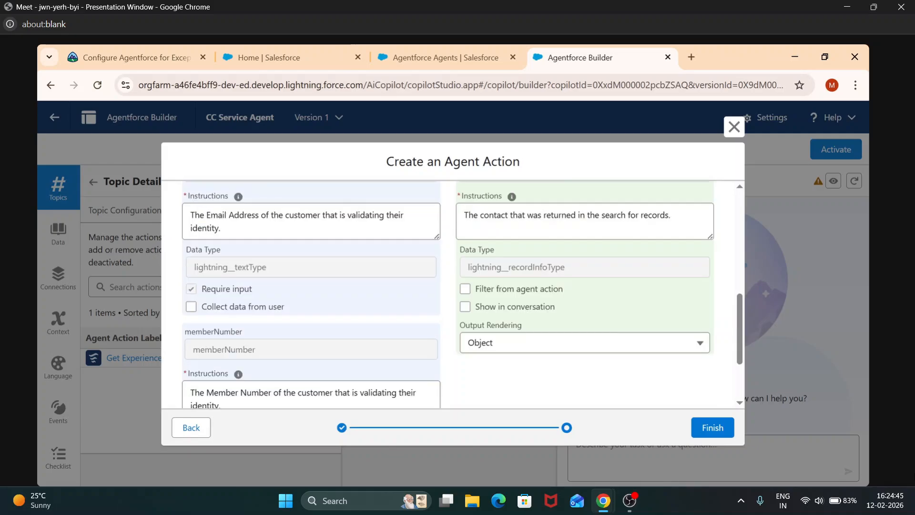
scroll(213, 362, "up", 1)
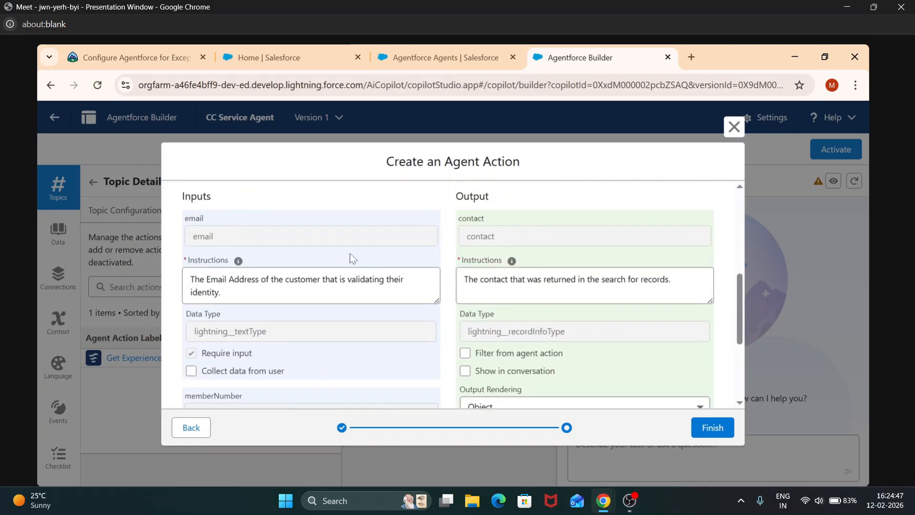
scroll(311, 316, "down", 1)
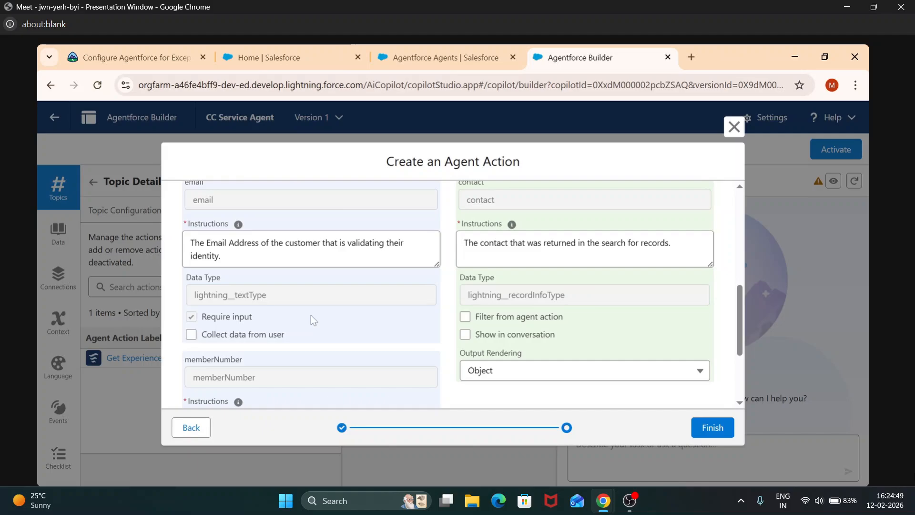
scroll(311, 315, "up", 1)
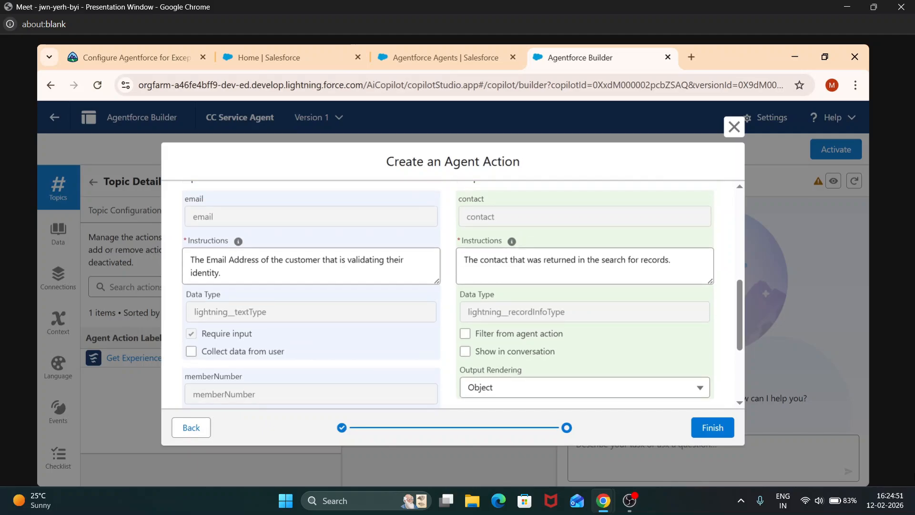
scroll(462, 292, "down", 3)
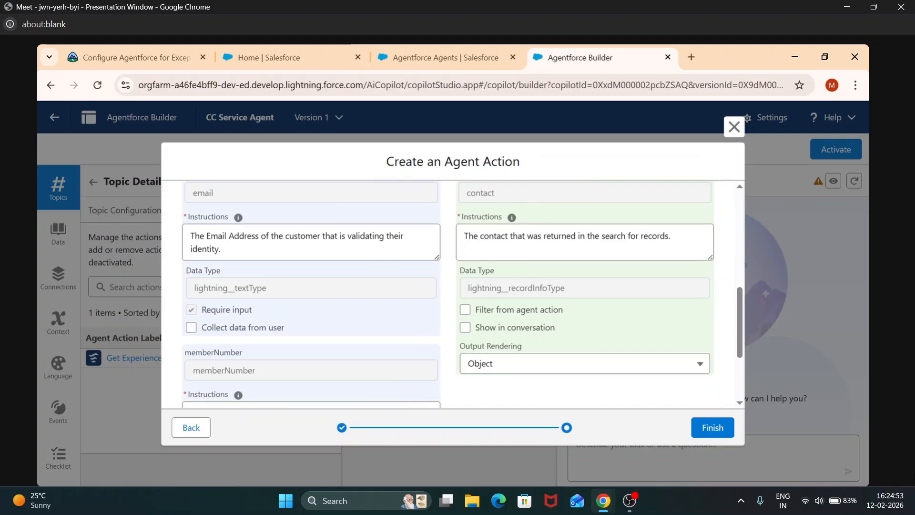
scroll(261, 358, "down", 1)
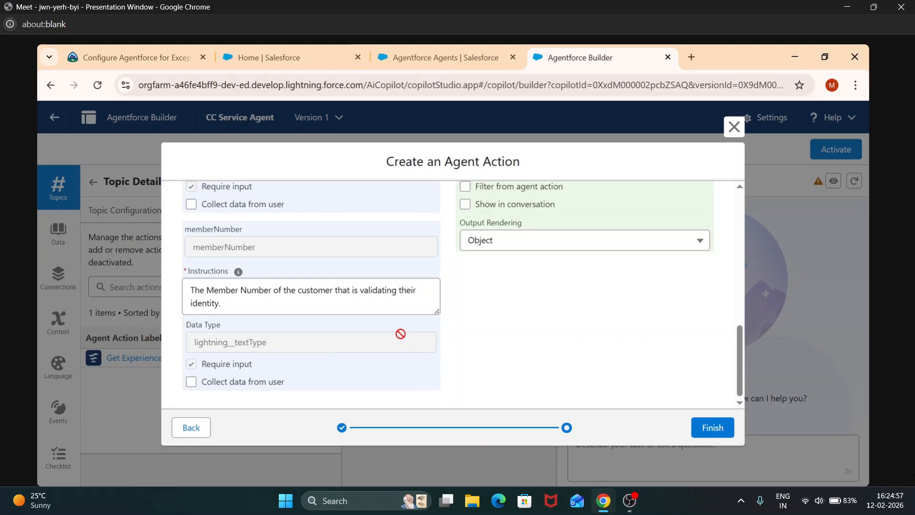
scroll(534, 305, "up", 5)
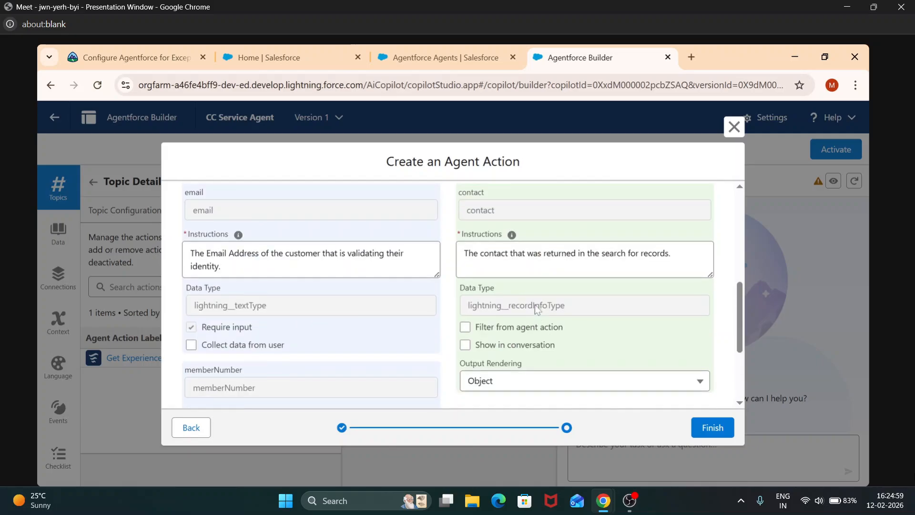
scroll(470, 307, "down", 3)
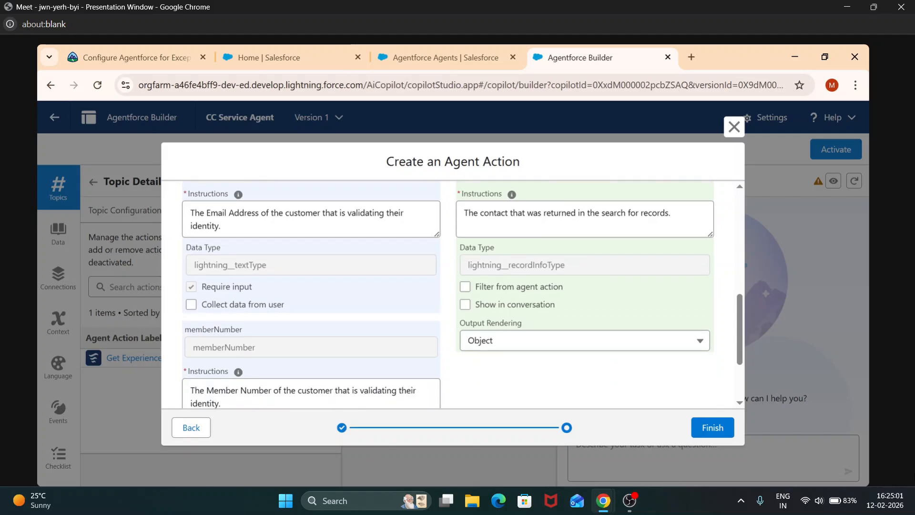
left_click(465, 305)
- Review the loading text, input and output settings, and finish creating the Get Customer Details action
scroll(404, 329, "up", 4)
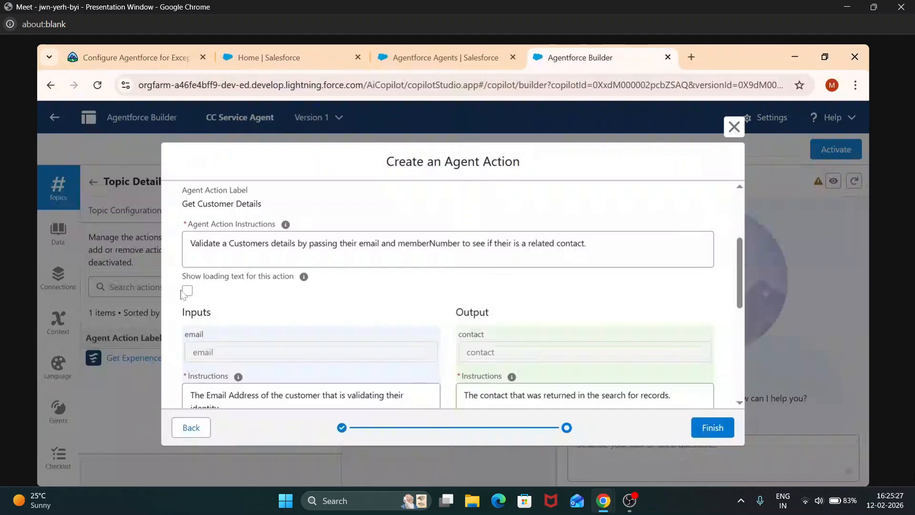
scroll(334, 320, "down", 3)
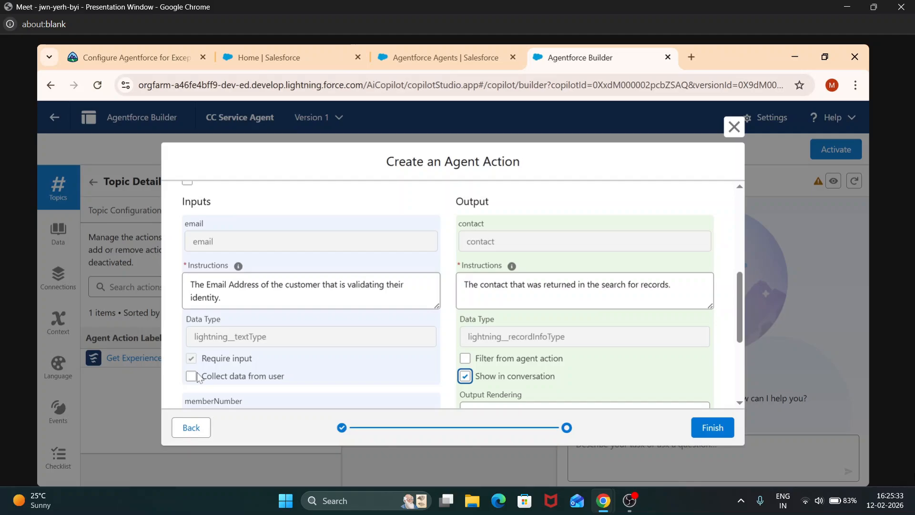
scroll(260, 361, "down", 3)
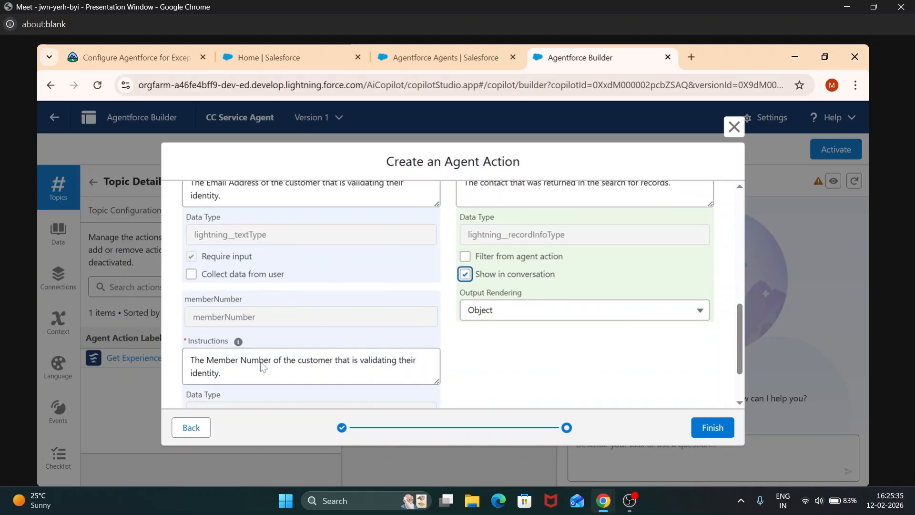
scroll(261, 365, "down", 2)
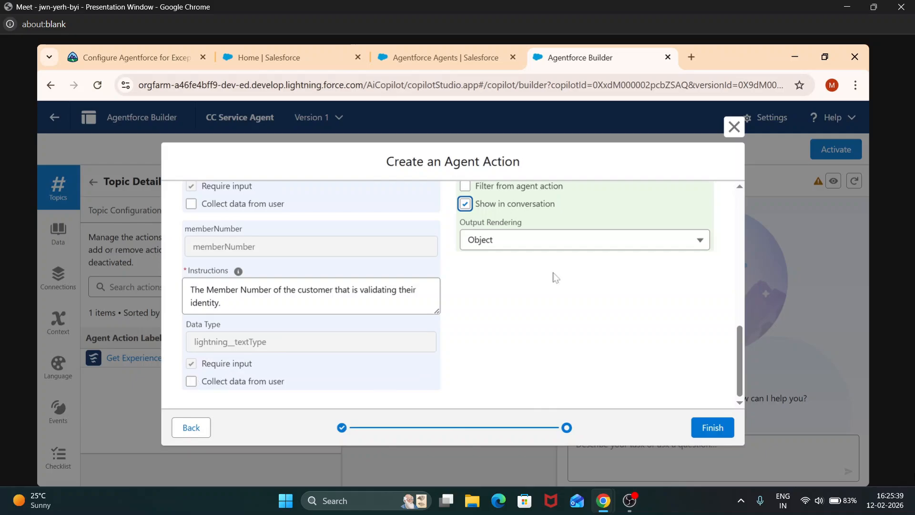
scroll(555, 277, "up", 4)
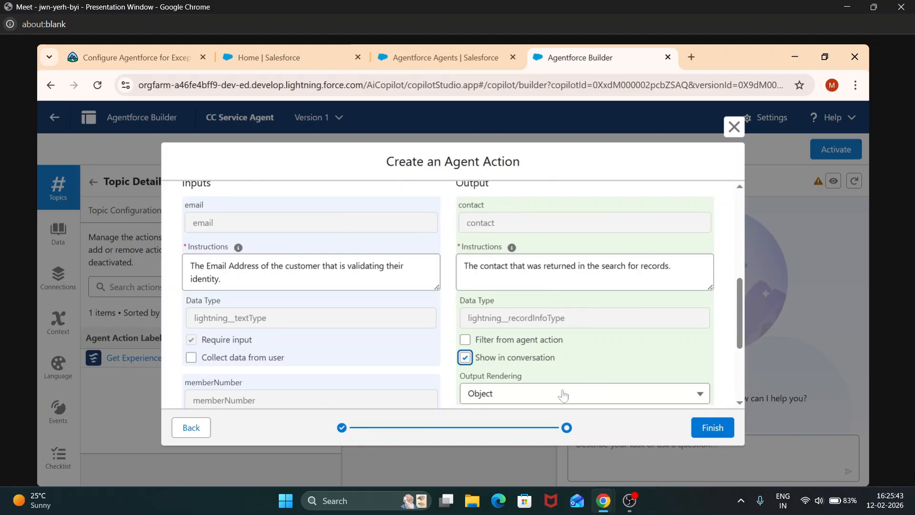
left_click(729, 428)
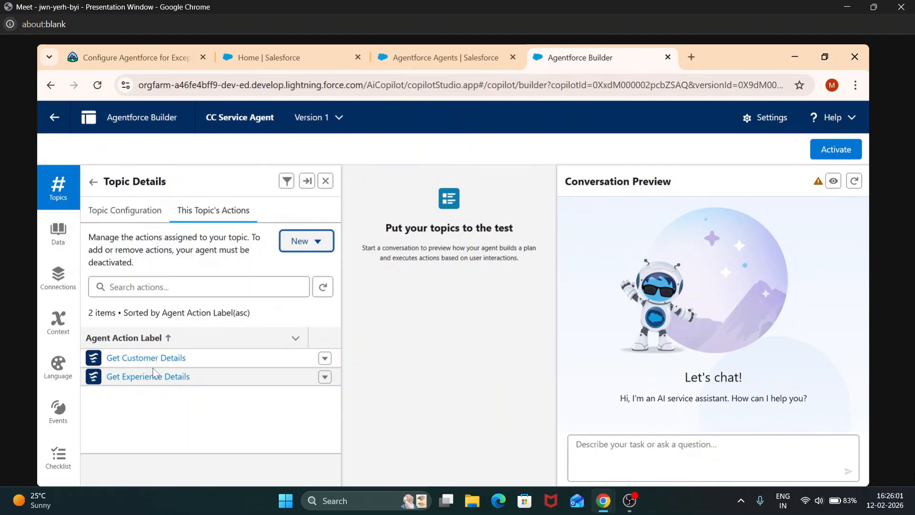
- Start a new agent action for the topic that references the Get Sessions flow and proceed to its configuration
left_click(306, 247)
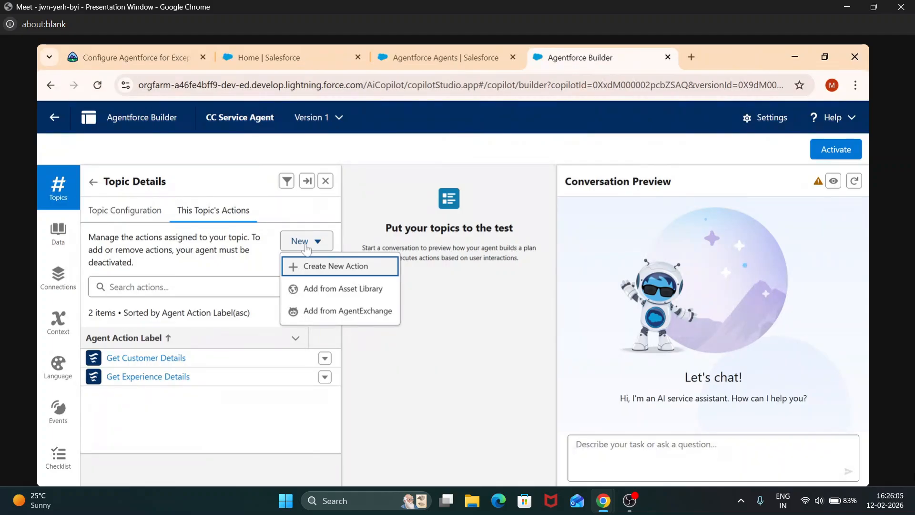
left_click(331, 267)
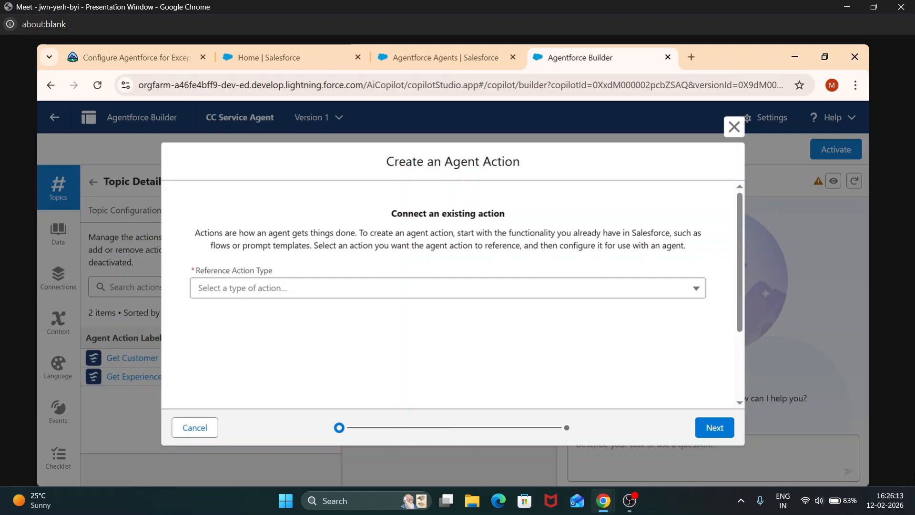
left_click(318, 295)
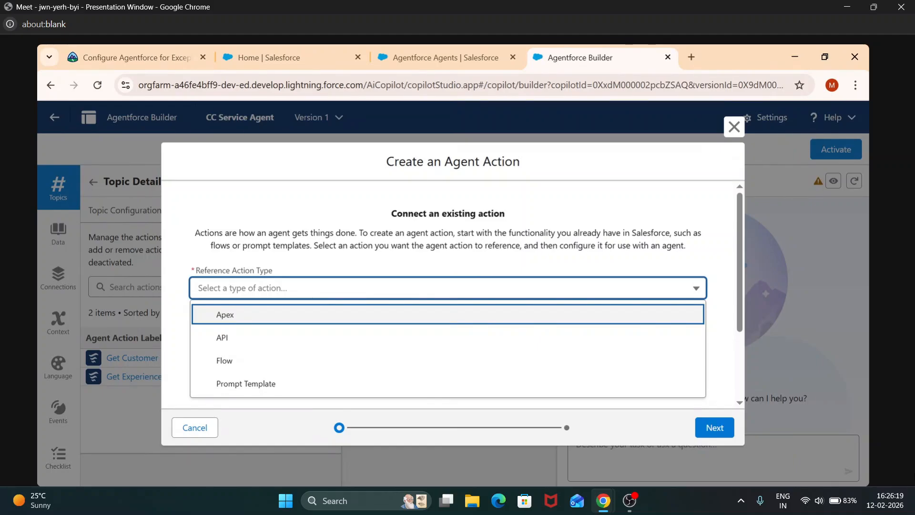
left_click(265, 366)
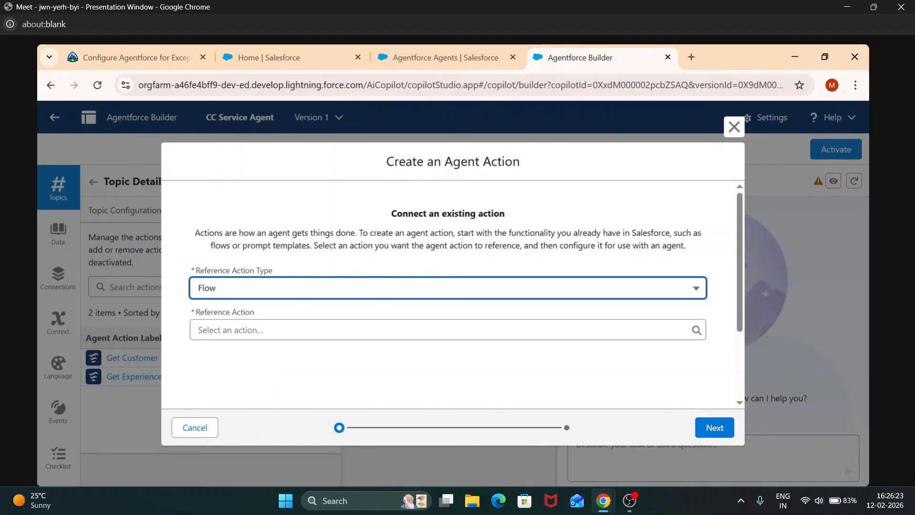
left_click(266, 330)
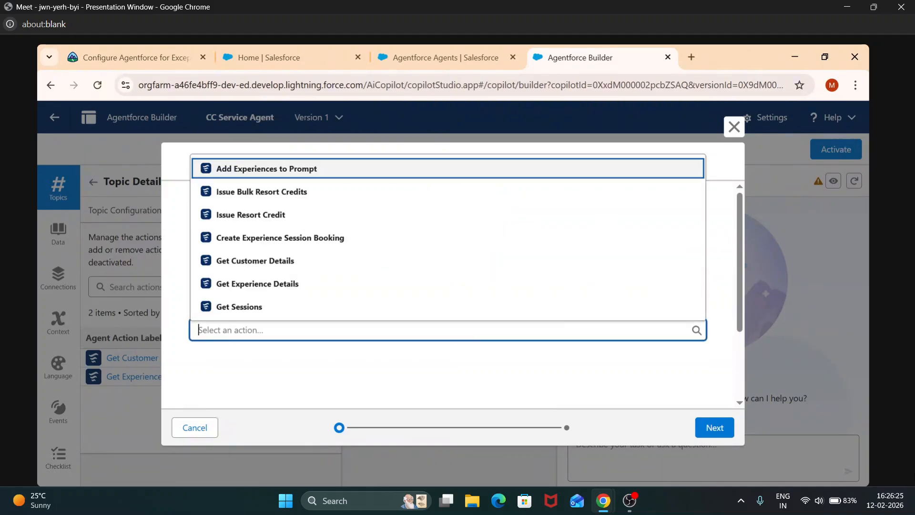
left_click(266, 311)
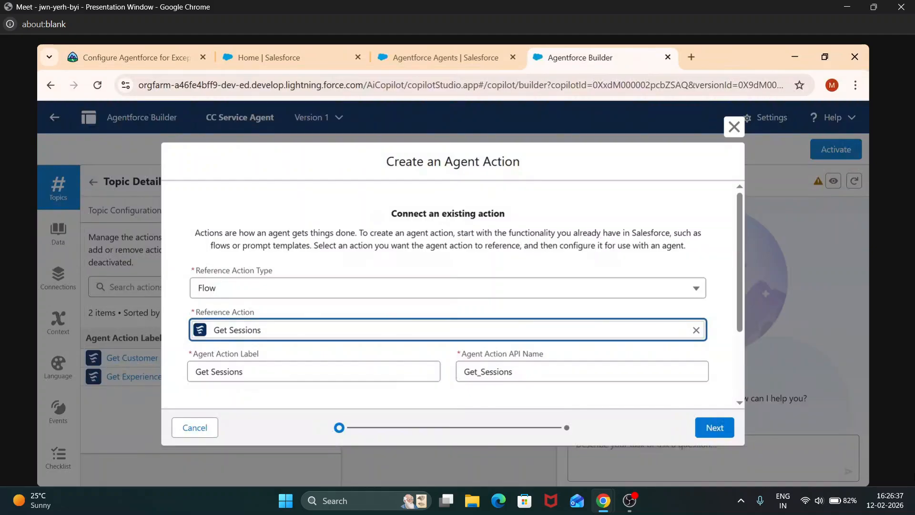
left_click(721, 436)
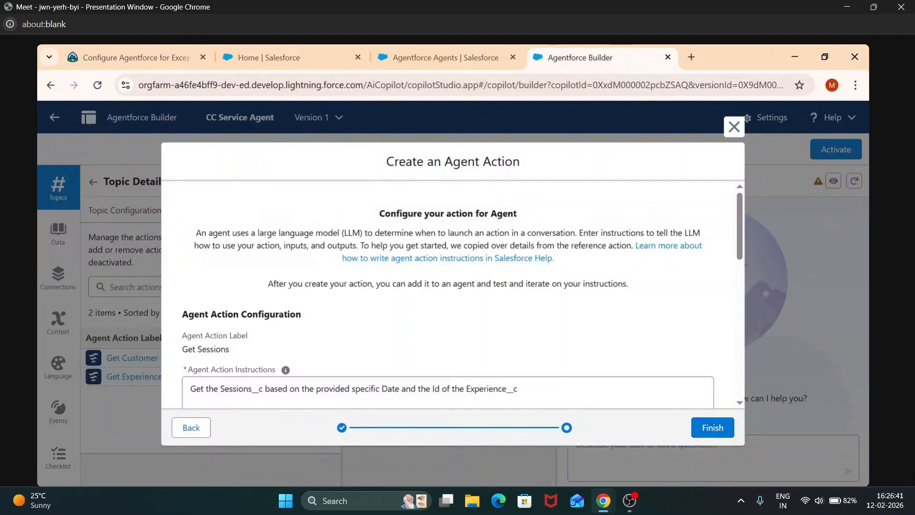
- Turn off the loading text for the Get Sessions action
scroll(448, 293, "down", 3)
scroll(447, 293, "down", 1)
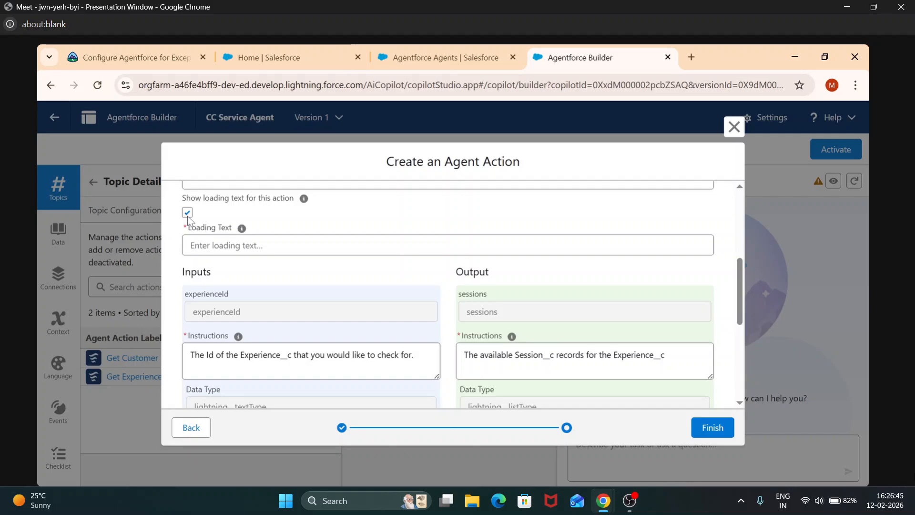
left_click(186, 212)
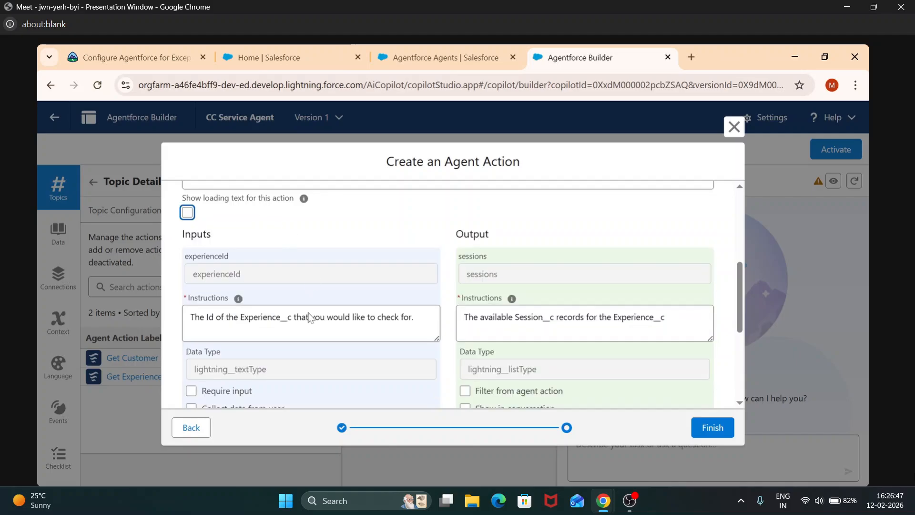
scroll(310, 317, "down", 3)
scroll(310, 316, "up", 3)
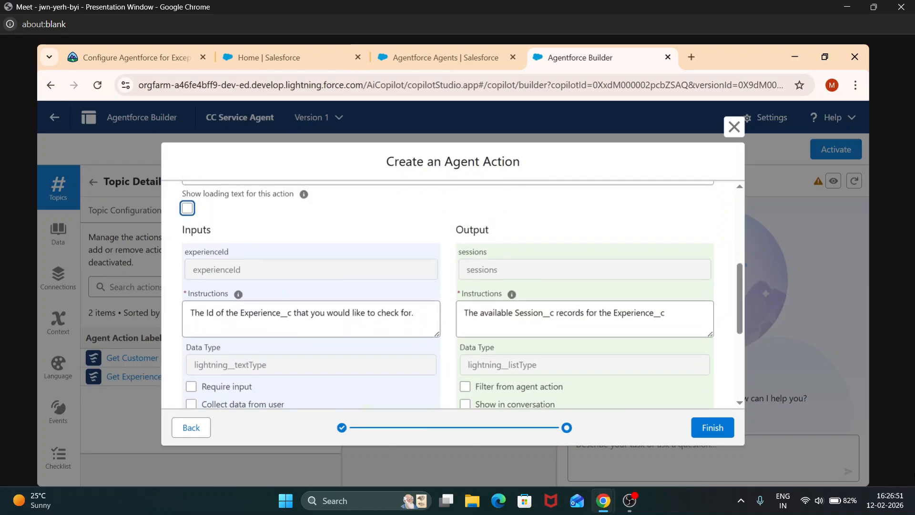
key("XF86AudioRaiseVolume")
key("XF86AudioRaiseVolume")
key("XF86AudioRaiseVolume")
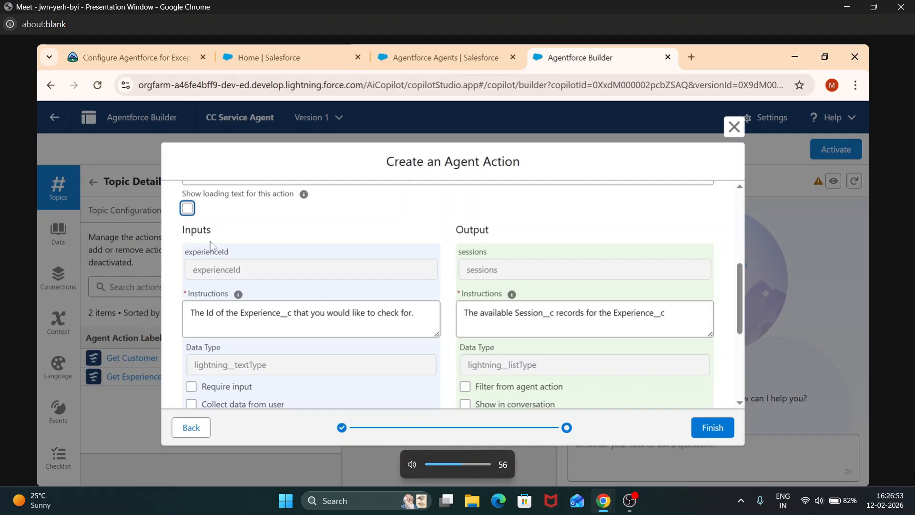
key("XF86AudioRaiseVolume")
- Require input for both the experienceId and startDate inputs of the Get Sessions action
scroll(230, 242, "down", 3)
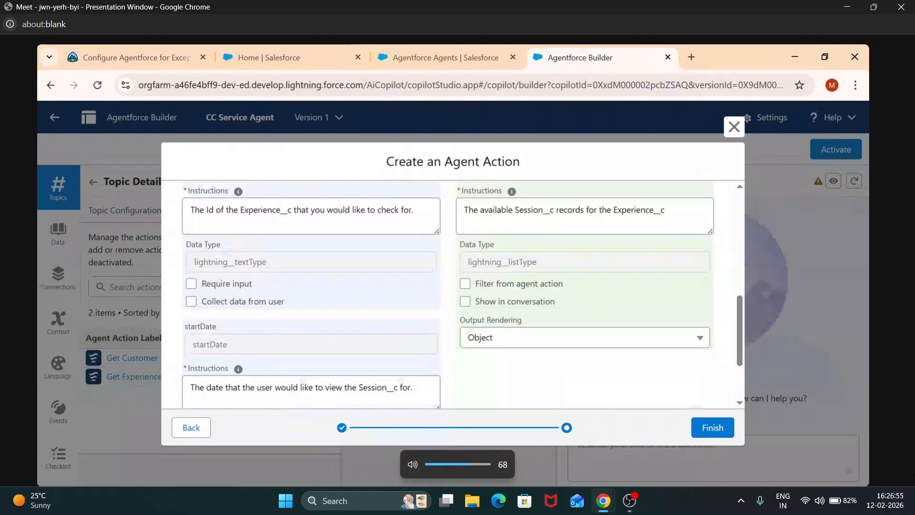
scroll(448, 295, "down", 2)
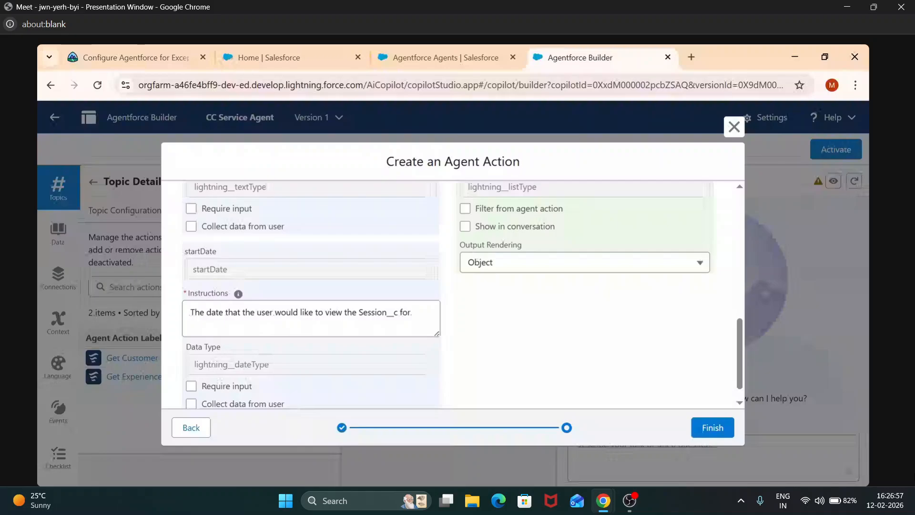
scroll(447, 295, "up", 4)
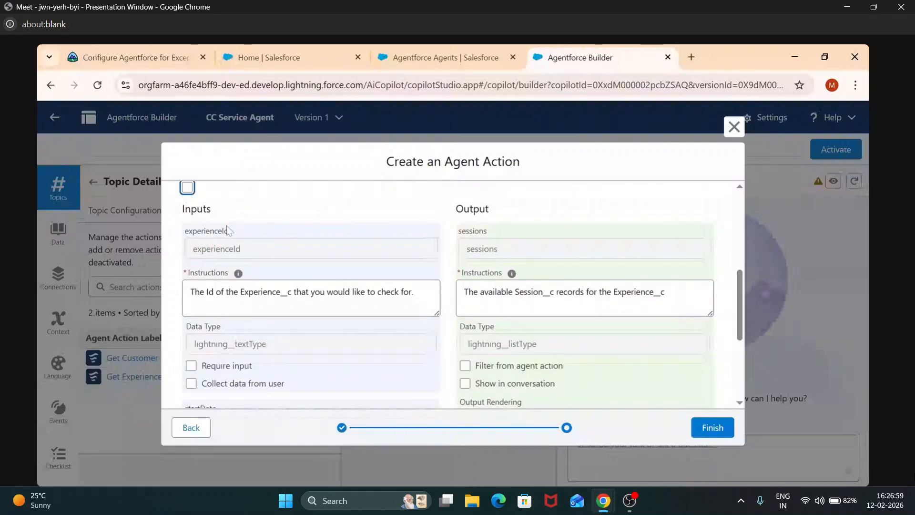
scroll(265, 334, "down", 1)
scroll(265, 332, "up", 1)
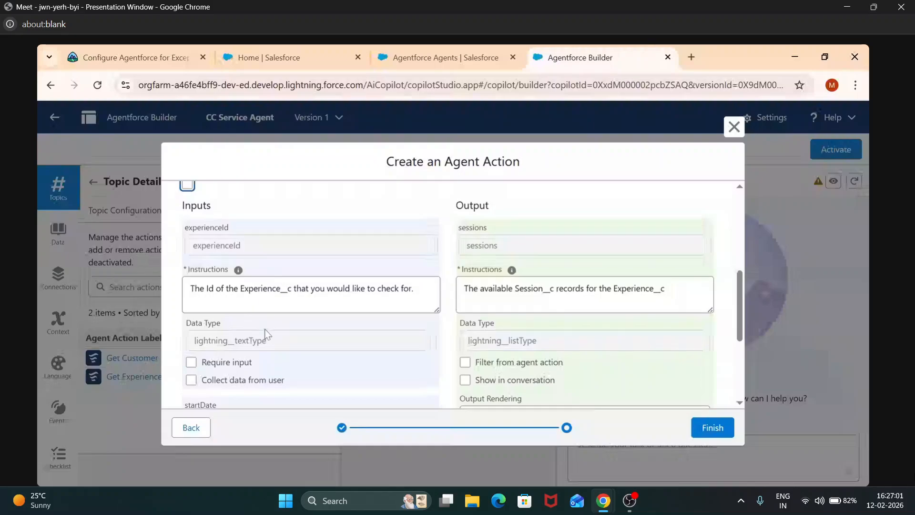
scroll(266, 332, "down", 1)
scroll(193, 310, "down", 1)
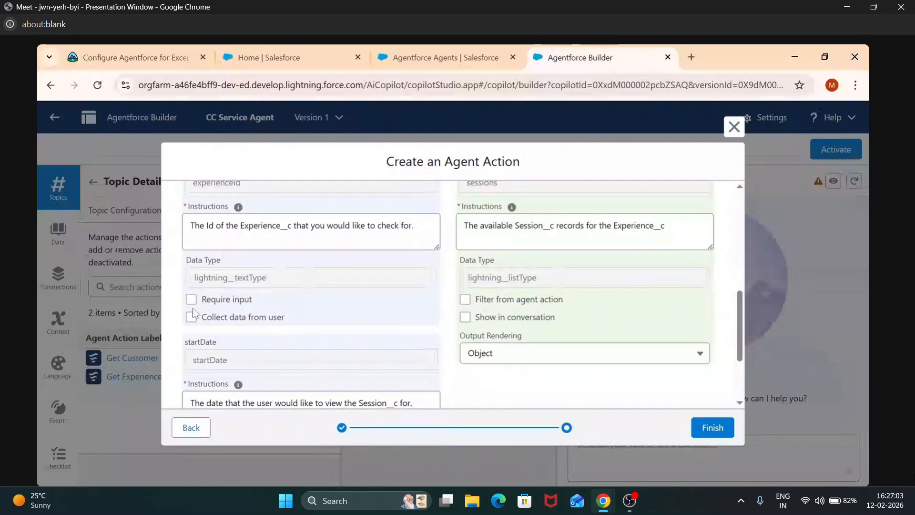
left_click(191, 299)
scroll(259, 365, "down", 3)
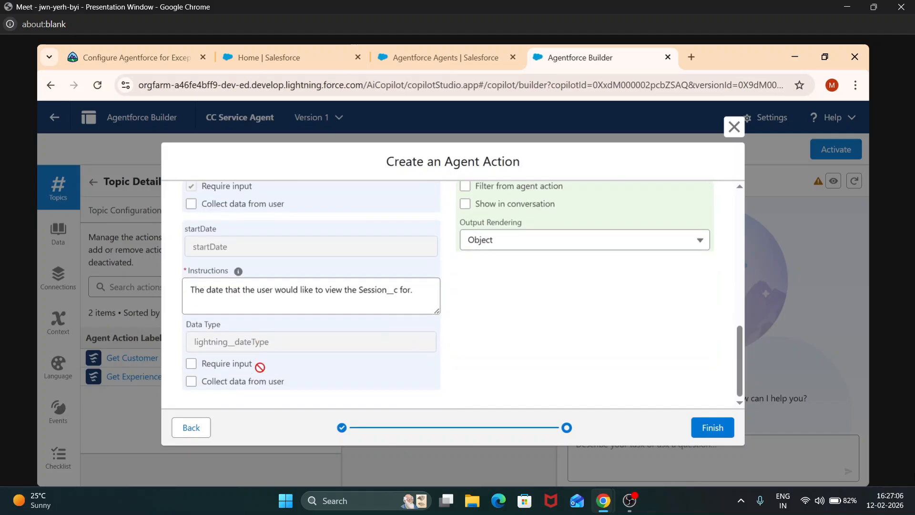
left_click(192, 365)
- Set the sessions output to show in the conversation and finish creating the Get Sessions action
scroll(293, 267, "up", 3)
scroll(293, 267, "up", 1)
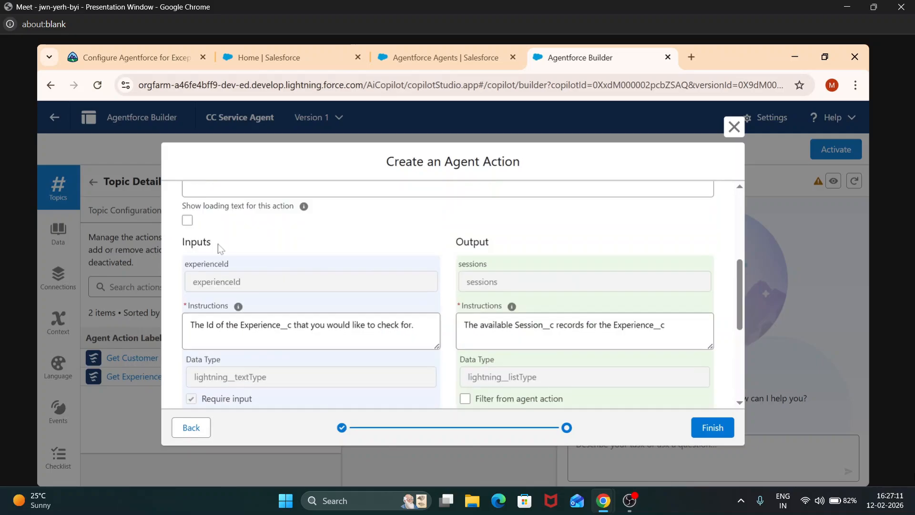
scroll(462, 292, "down", 3)
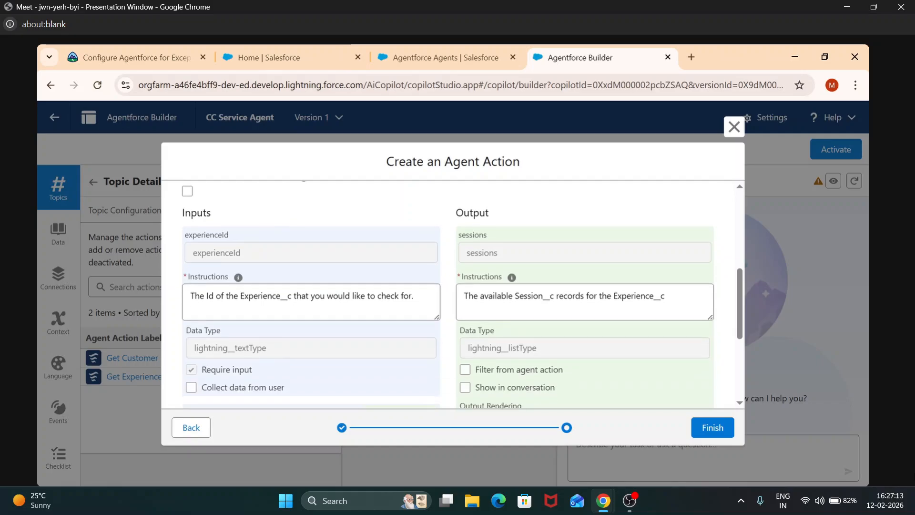
scroll(452, 293, "down", 1)
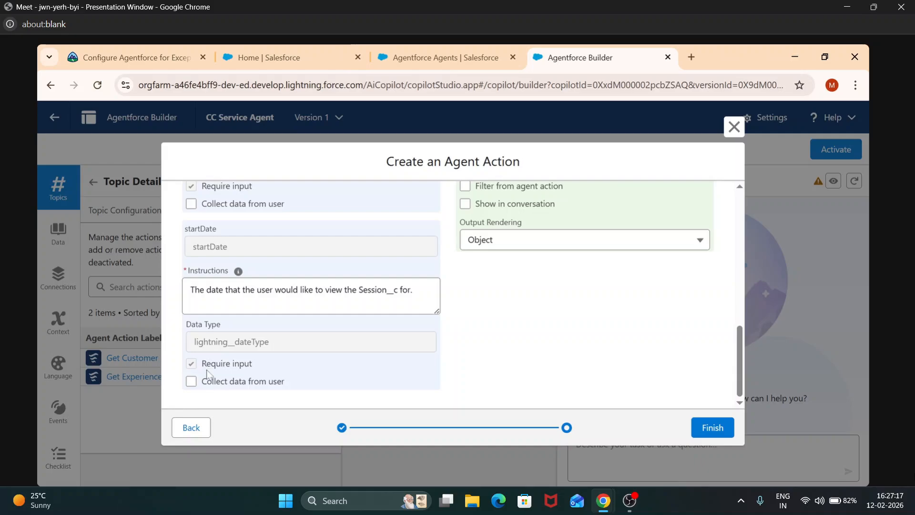
scroll(480, 285, "up", 3)
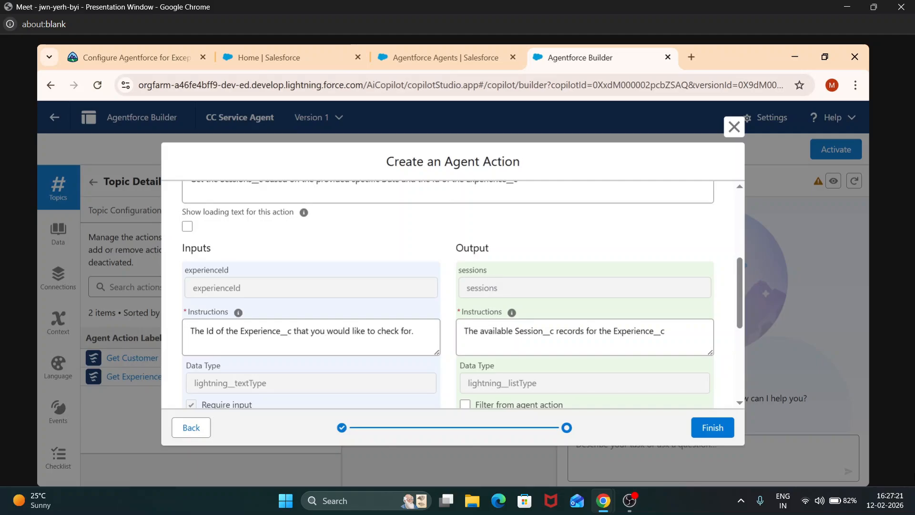
scroll(489, 278, "down", 3)
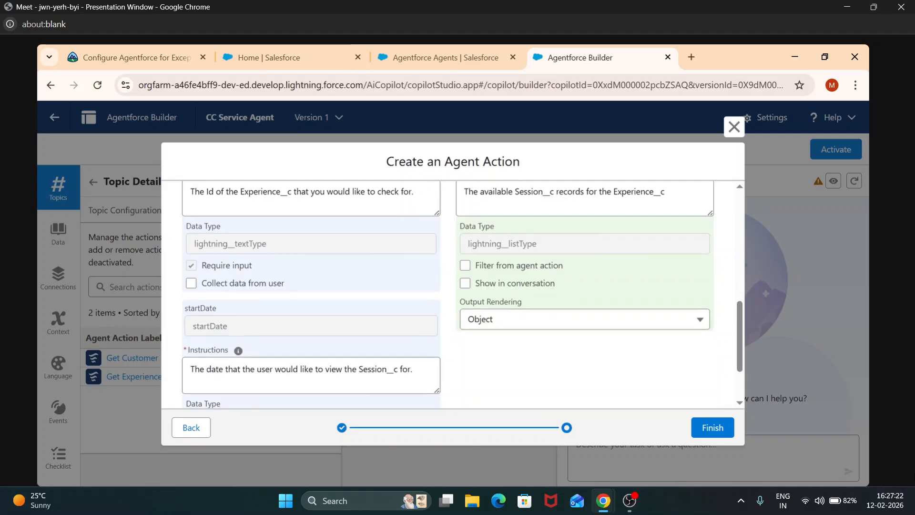
left_click(470, 290)
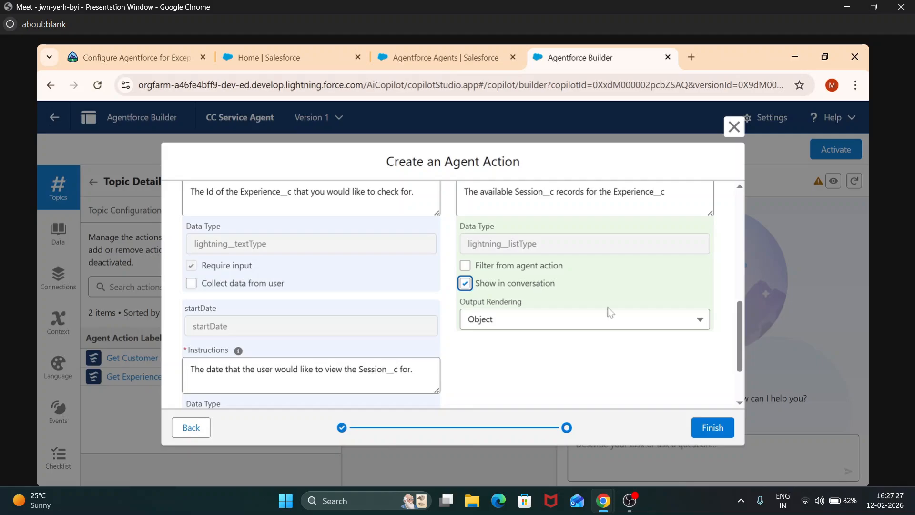
scroll(537, 345, "up", 2)
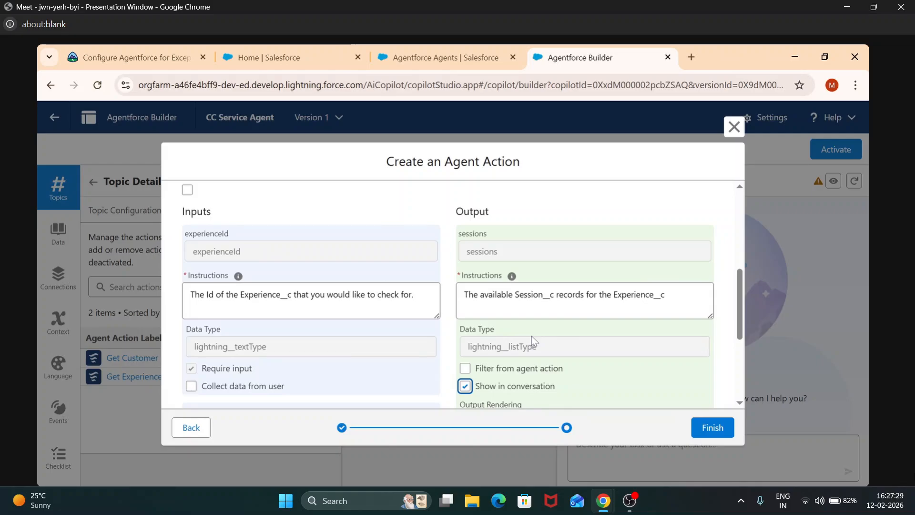
scroll(532, 341, "down", 3)
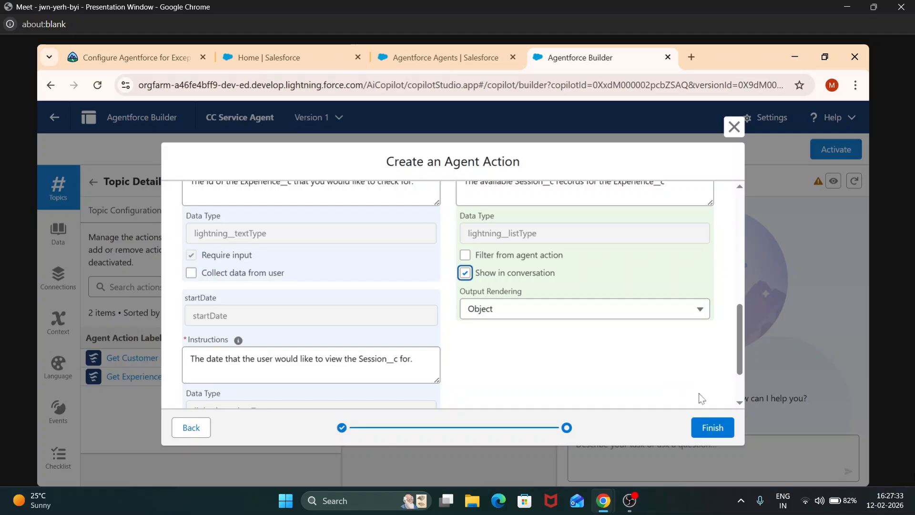
left_click(712, 437)
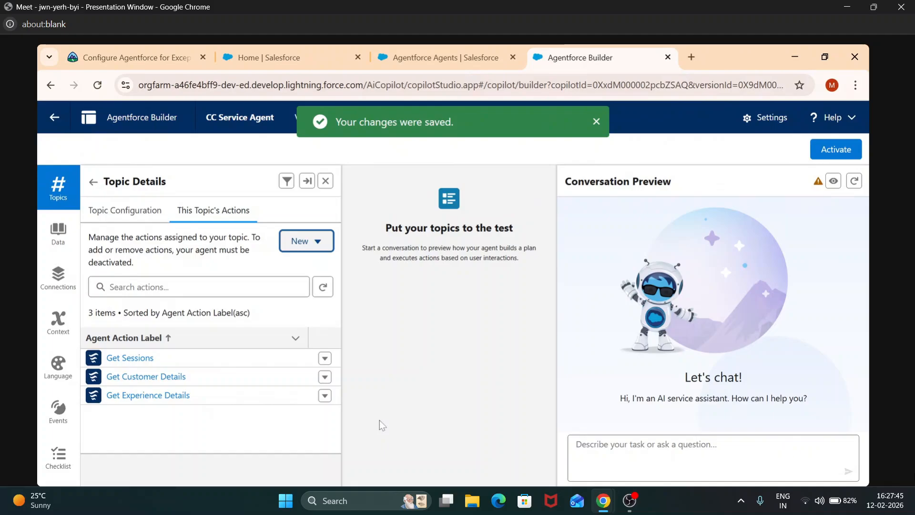
- Start a new agent action that references the Generate Personalized Schedule prompt template and proceed to its configuration
left_click(300, 242)
left_click(340, 266)
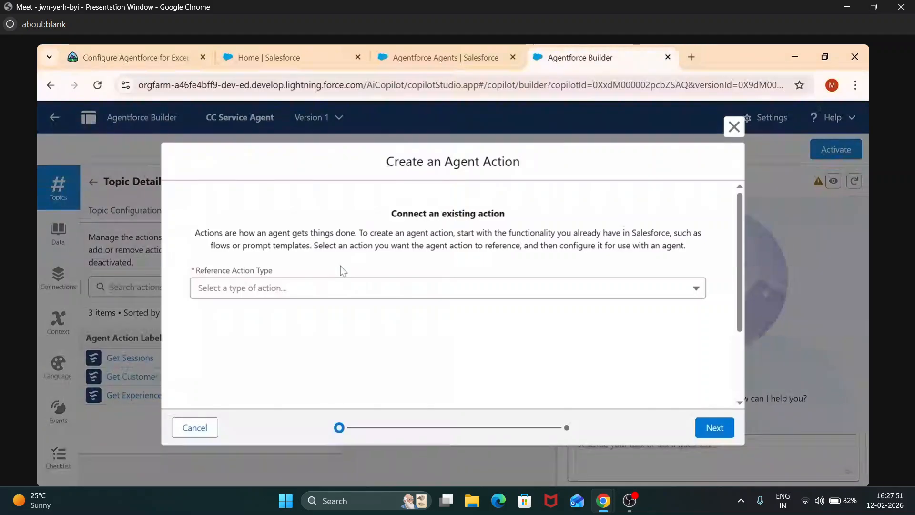
left_click(329, 298)
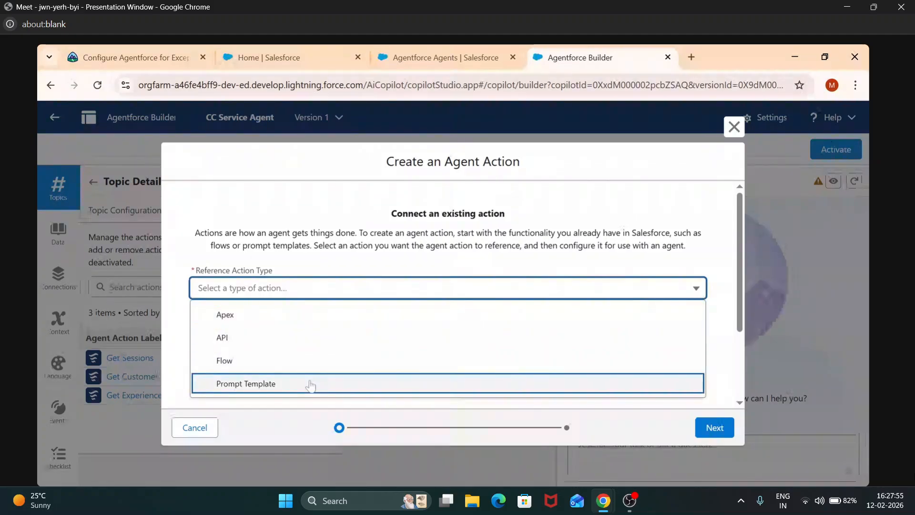
left_click(310, 384)
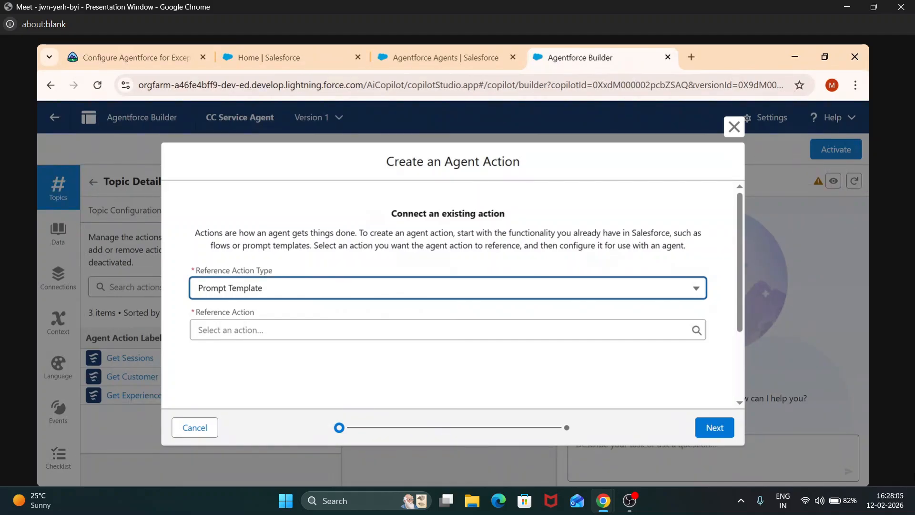
left_click(448, 329)
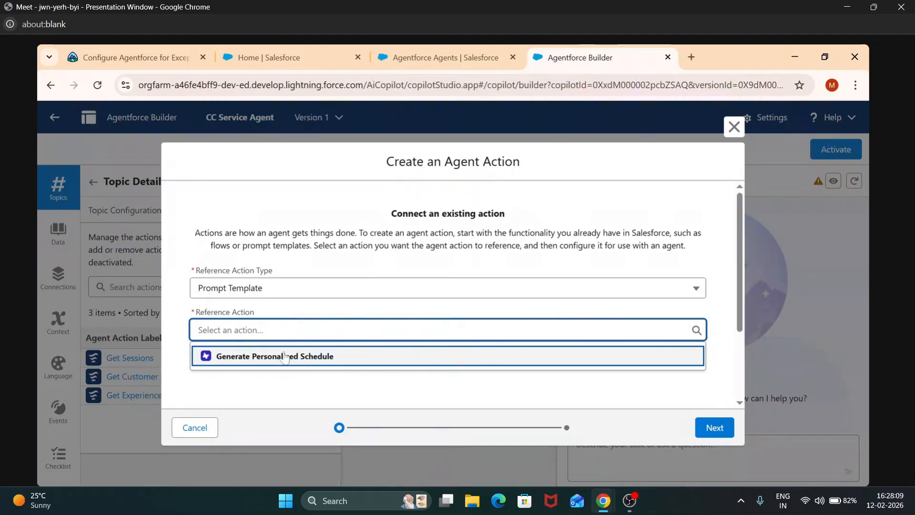
left_click(311, 366)
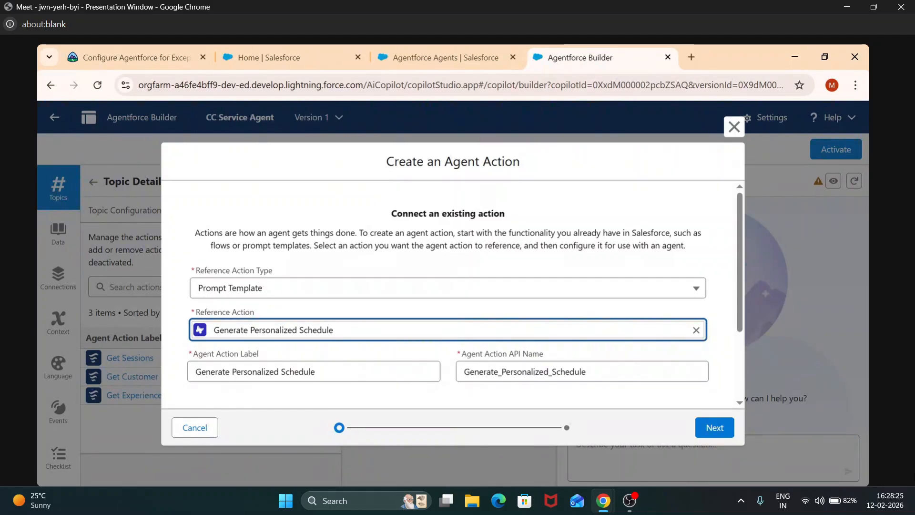
left_click(714, 428)
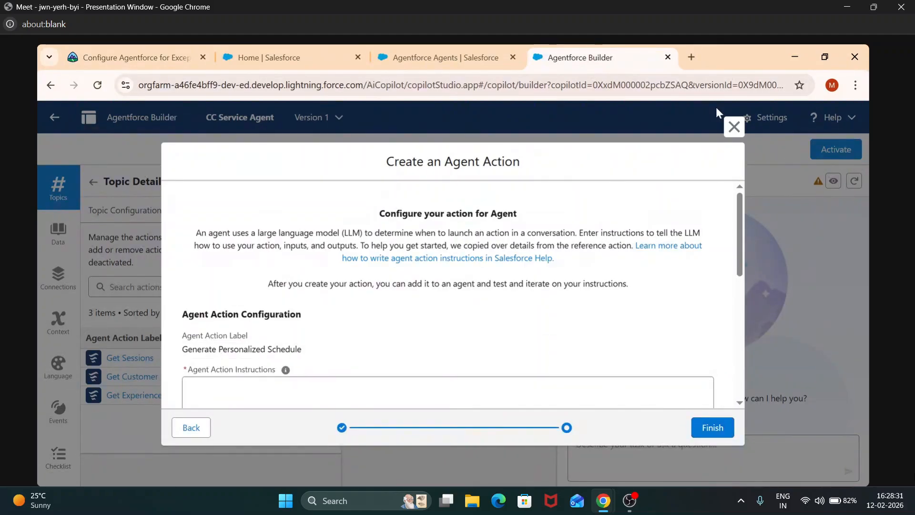
left_click(824, 57)
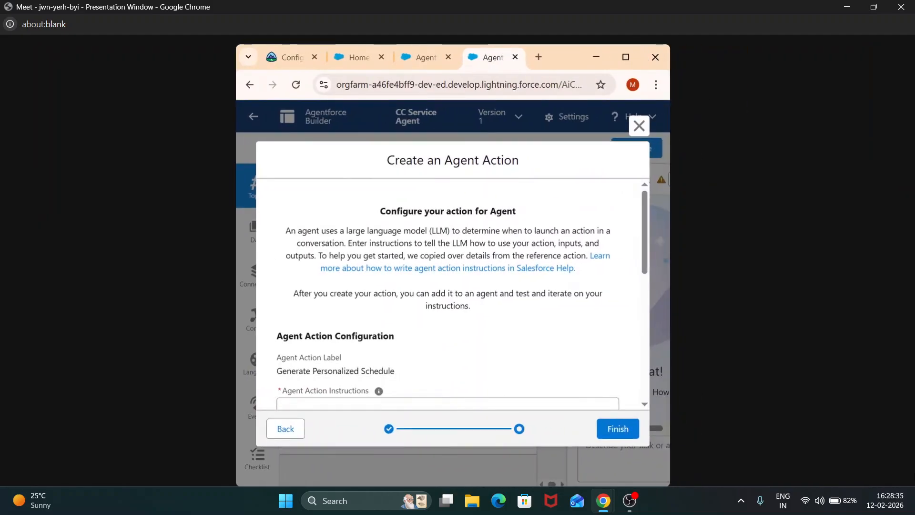
left_click(625, 56)
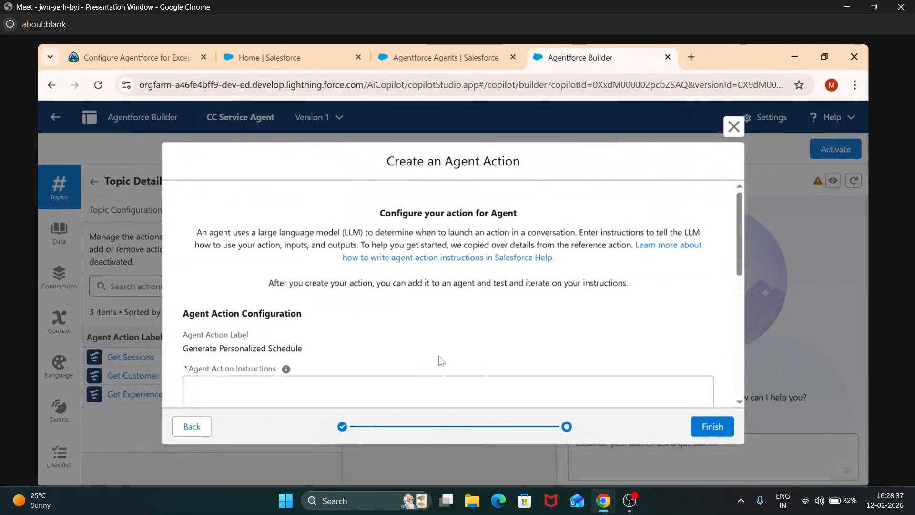
scroll(381, 340, "down", 2)
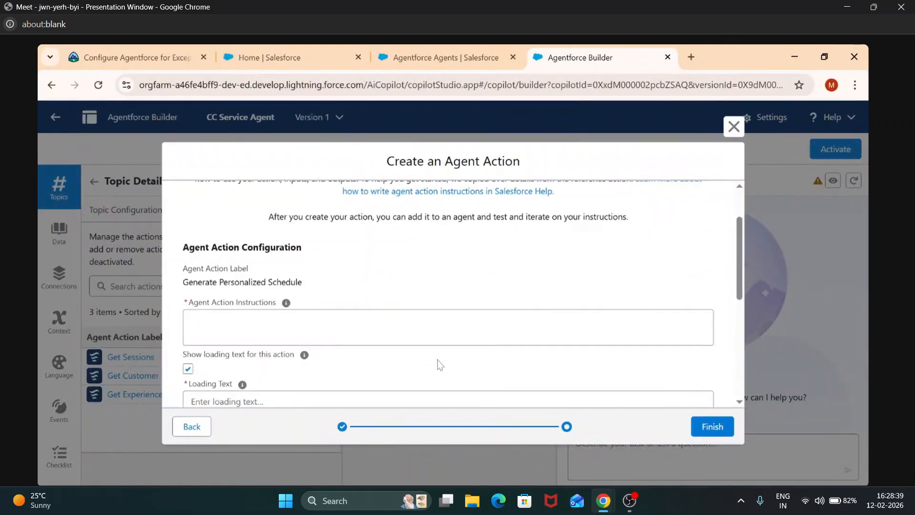
- Switch to the Trailhead unit and copy the Agent Action Instructions text for the Generate Personalized Schedule action
scroll(437, 364, "down", 2)
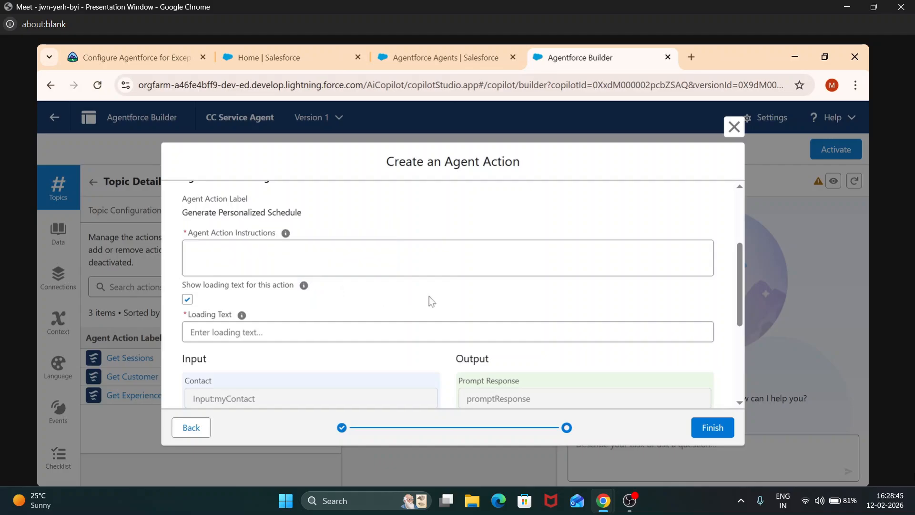
left_click(167, 57)
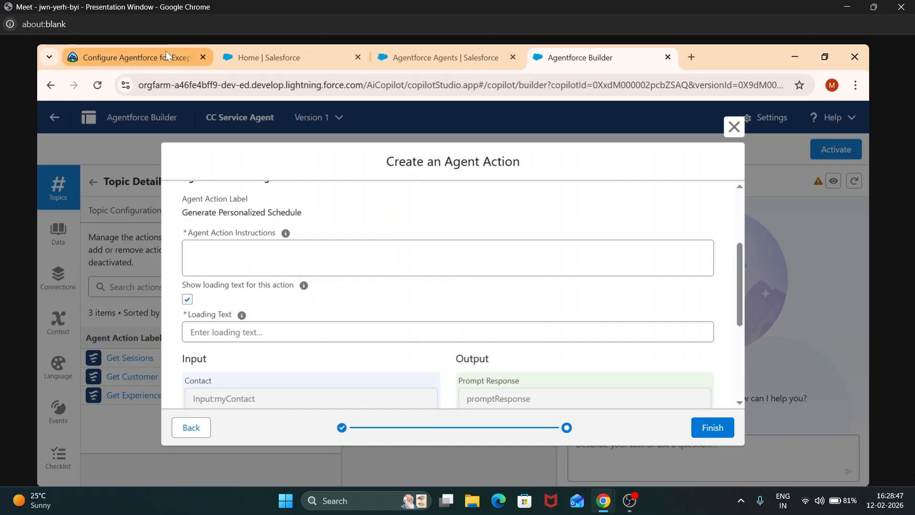
scroll(364, 354, "down", 15)
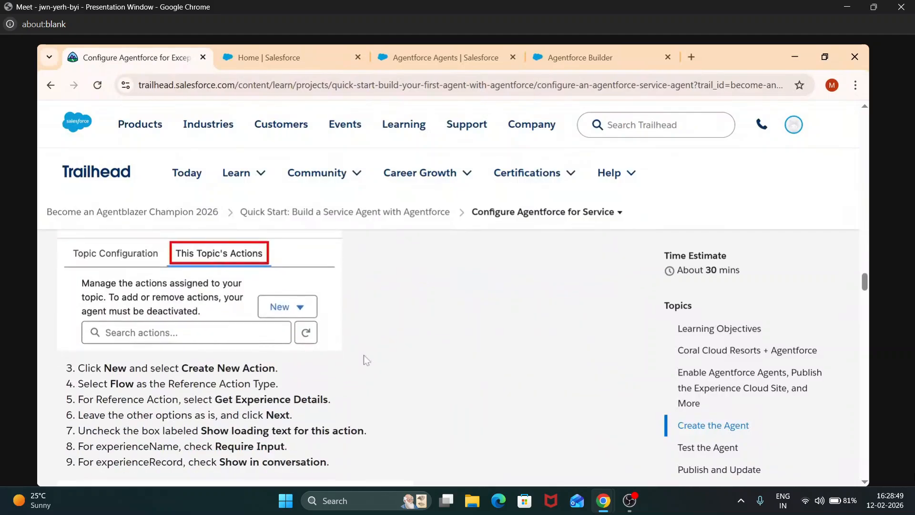
scroll(364, 356, "down", 10)
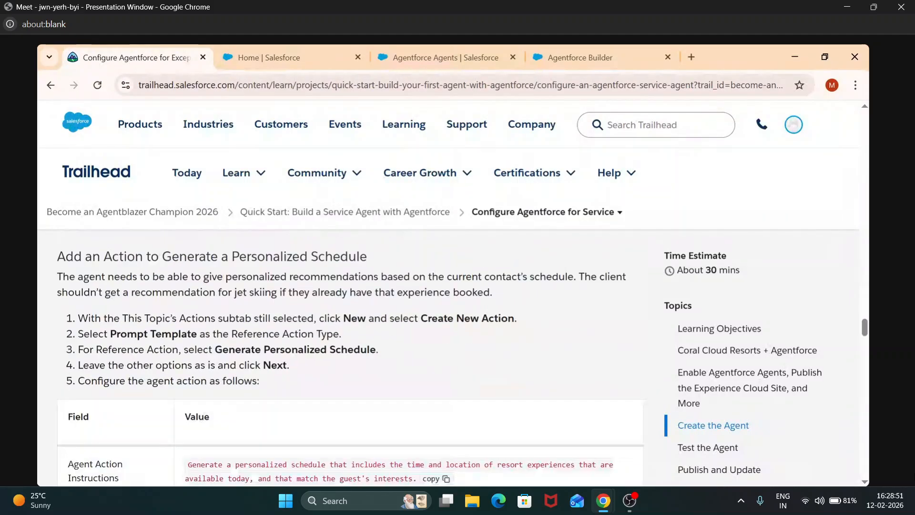
scroll(365, 357, "up", 3)
scroll(365, 360, "up", 1)
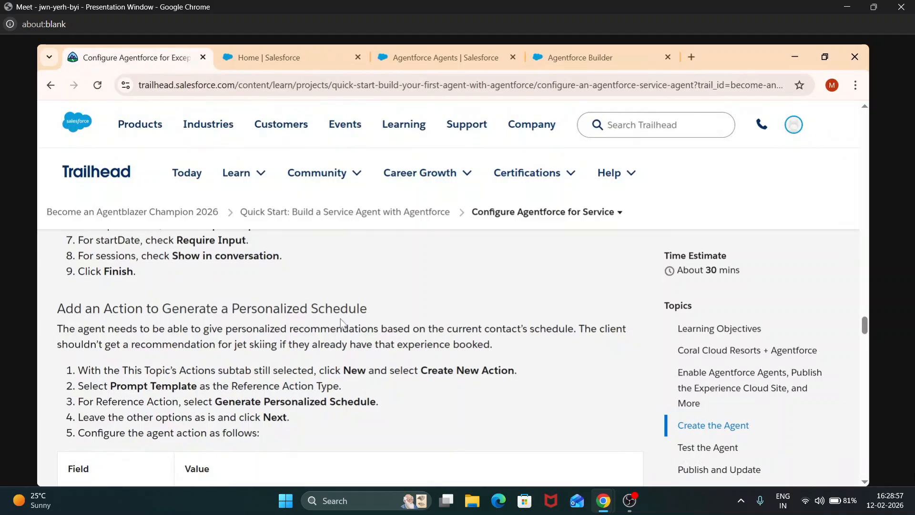
scroll(341, 322, "down", 4)
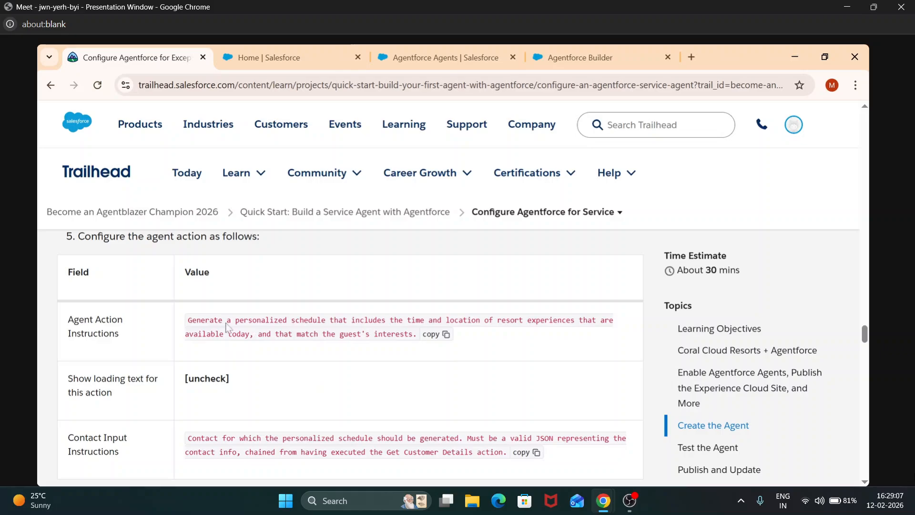
left_click(439, 336)
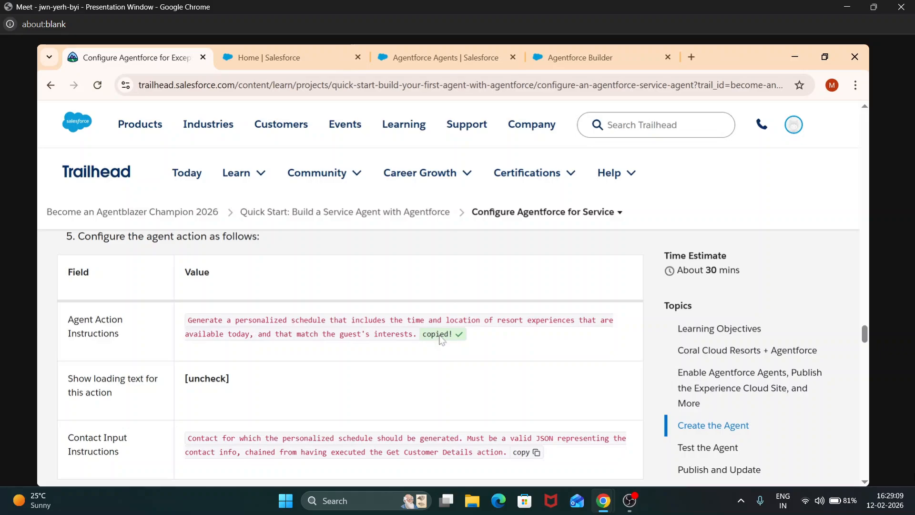
- Return to Agentforce Builder and paste the copied text as the Generate Personalized Schedule action's agent action instructions
left_click(572, 57)
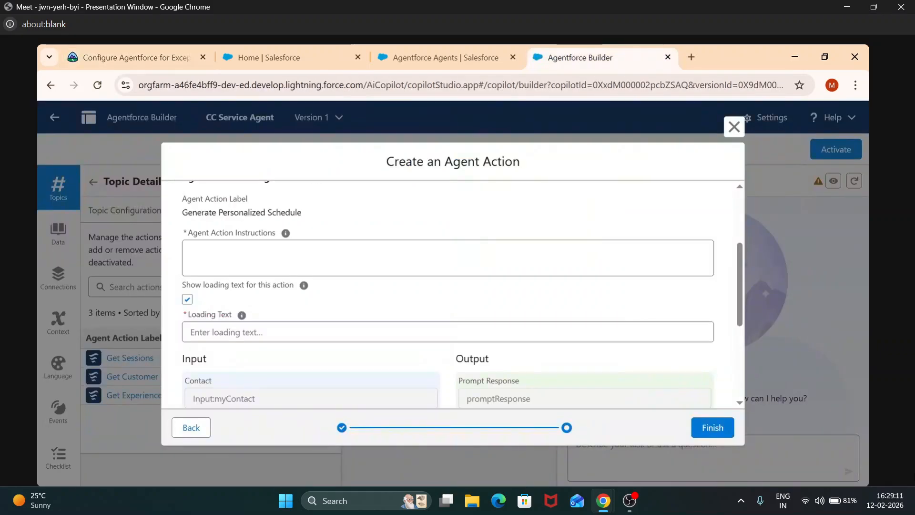
left_click(400, 255)
type("Generate a personalized schedule that includes the time and location of resort experiences that are available today, and that match the guest's interests.")
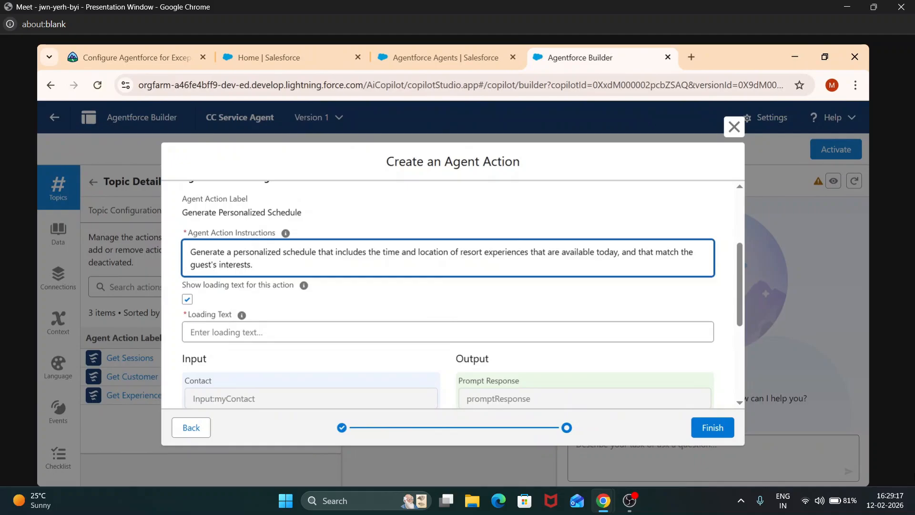
- Turn off the loading text for the Generate Personalized Schedule action
left_click(188, 304)
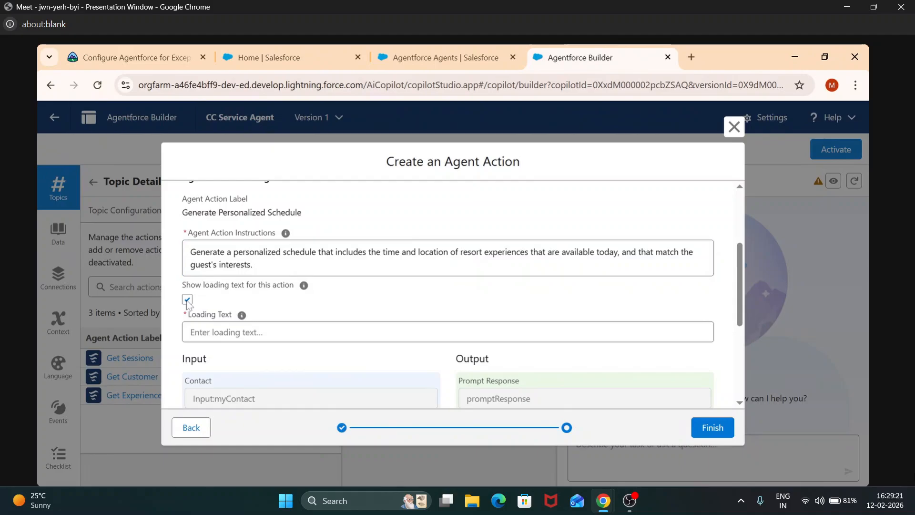
left_click(187, 302)
scroll(294, 336, "down", 1)
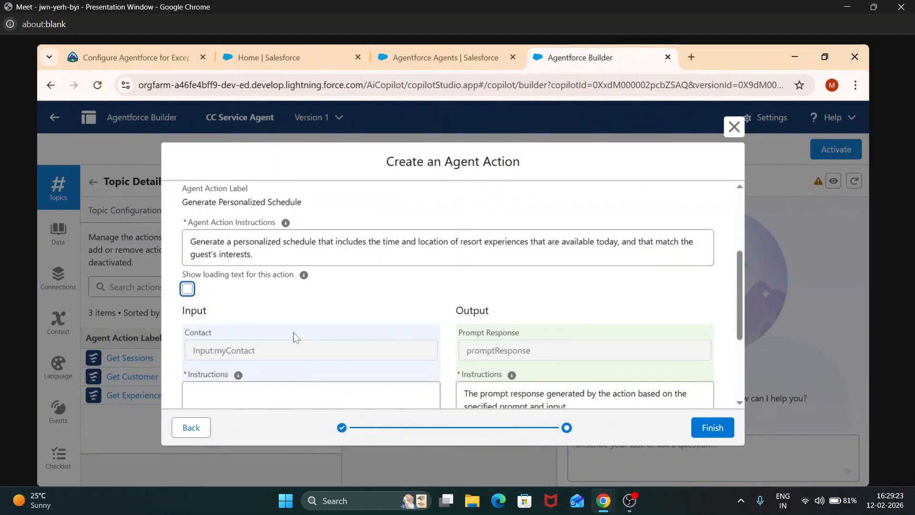
- Fill in the Contact input's instructions with the Contact Input Instructions text copied from the Trailhead unit
scroll(294, 336, "down", 1)
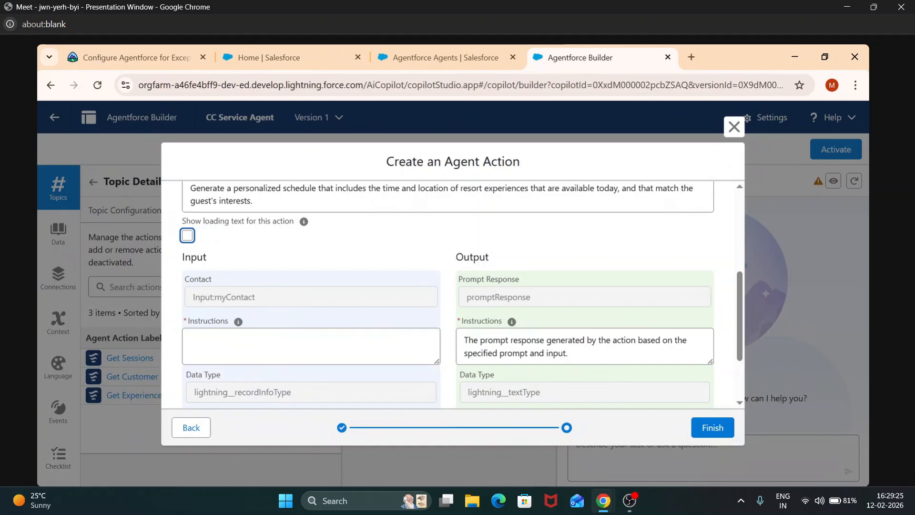
scroll(294, 336, "down", 1)
left_click(310, 310)
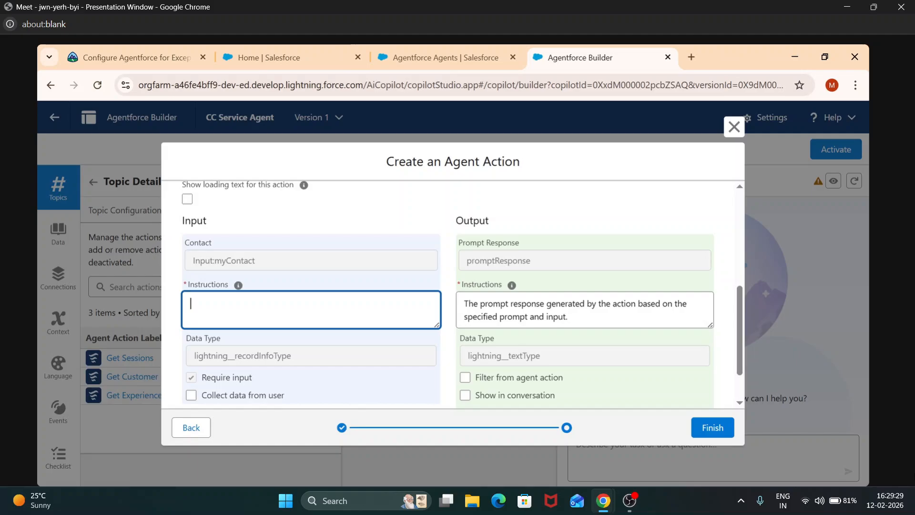
left_click(143, 58)
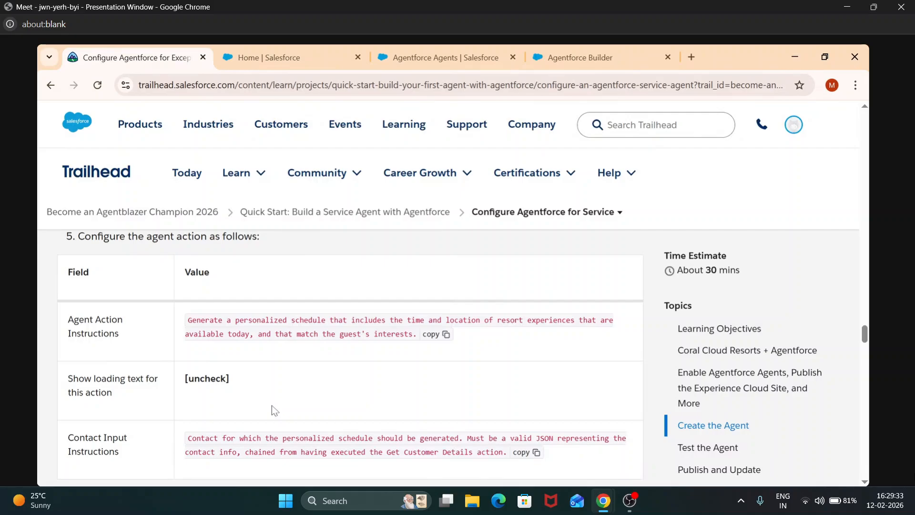
scroll(272, 407, "down", 2)
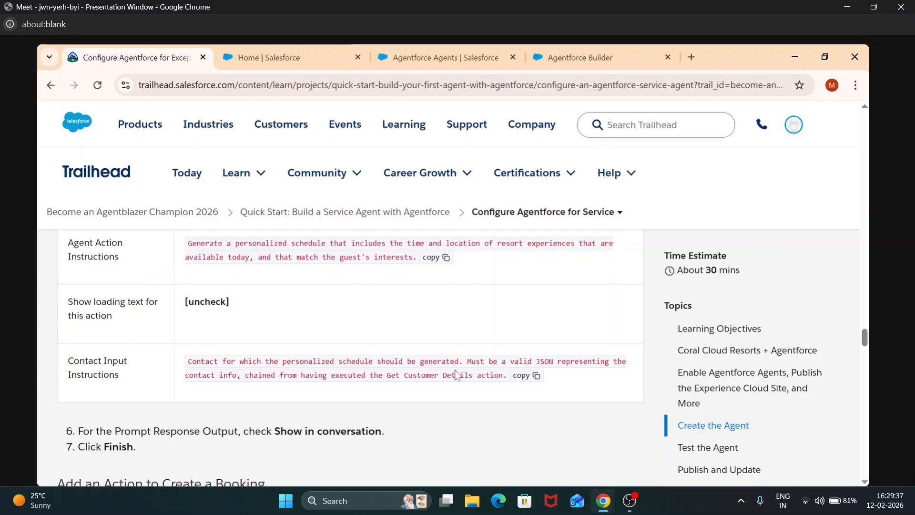
left_click(520, 376)
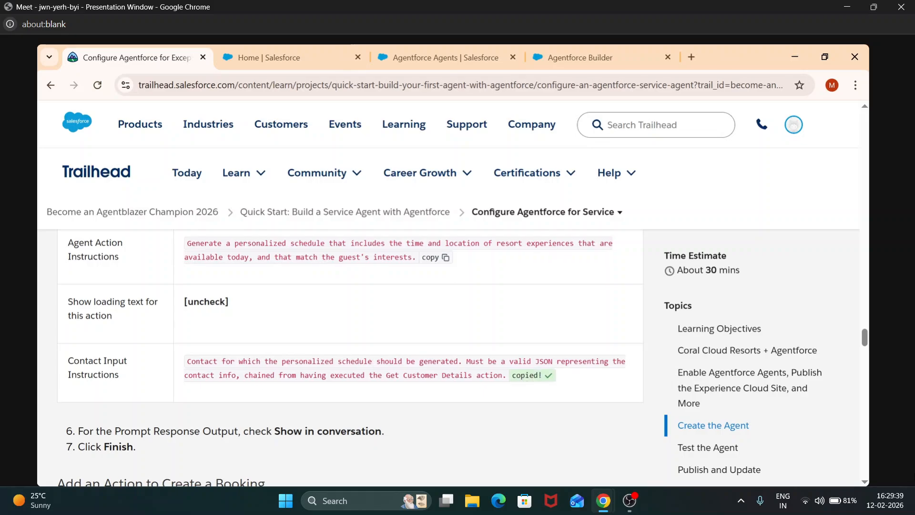
left_click(629, 58)
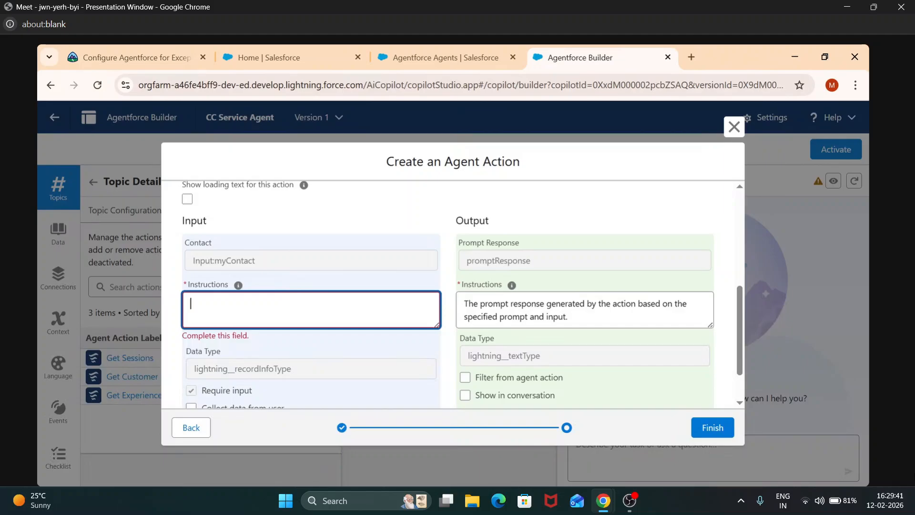
key("ctrl+v")
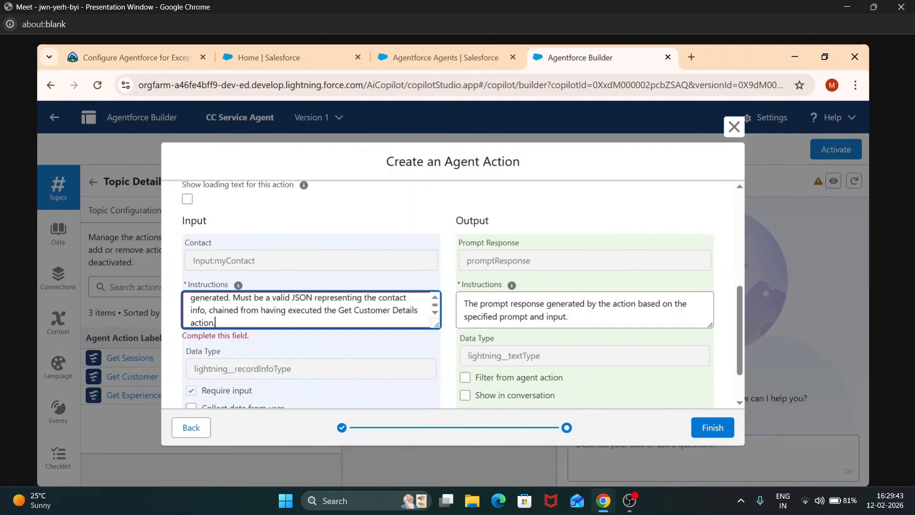
- Set the Prompt Response output to show in the conversation and finish creating the Generate Personalized Schedule action
scroll(322, 272, "up", 2)
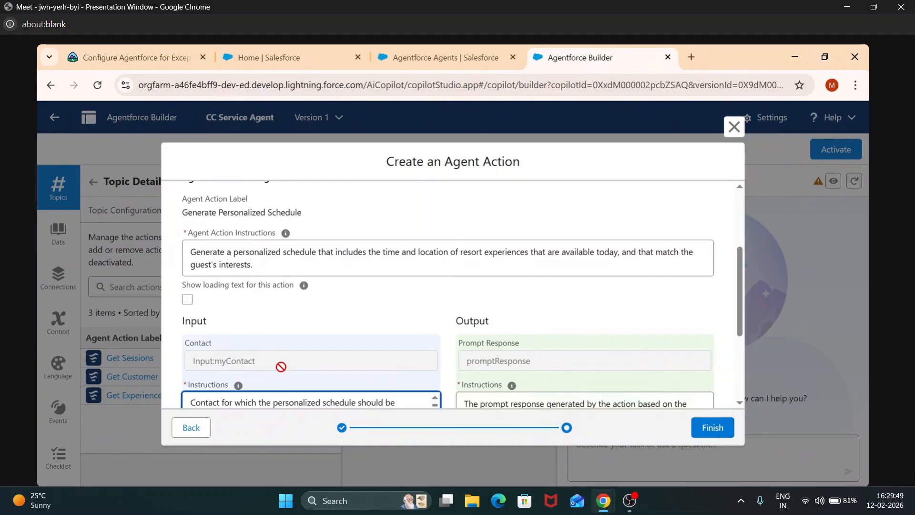
scroll(281, 367, "down", 1)
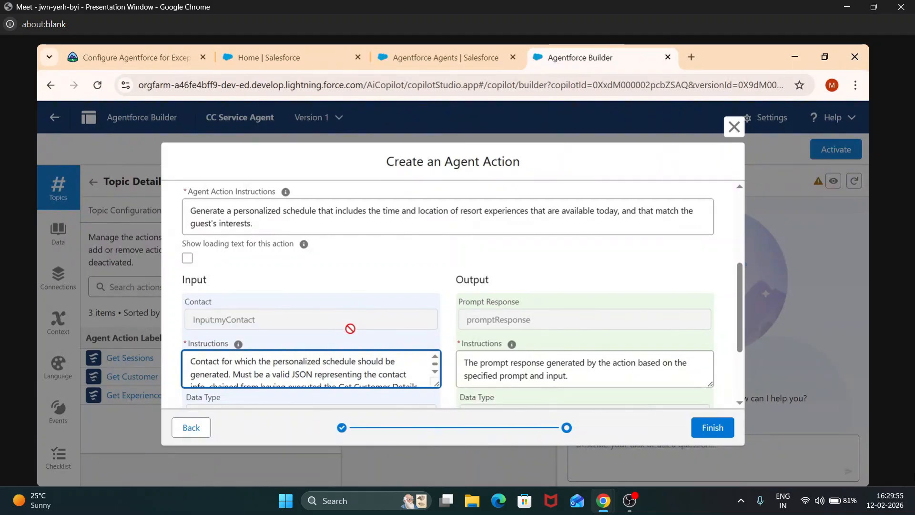
scroll(351, 328, "down", 5)
scroll(350, 328, "up", 4)
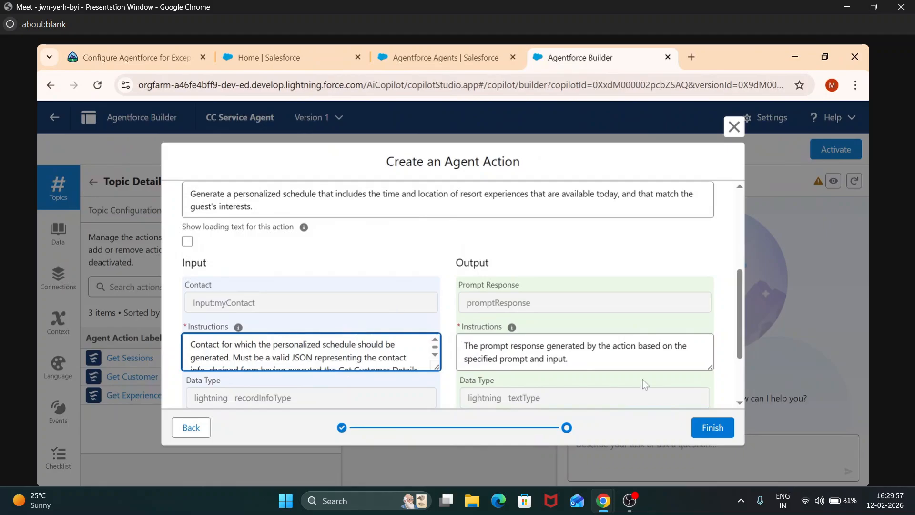
scroll(618, 372, "down", 2)
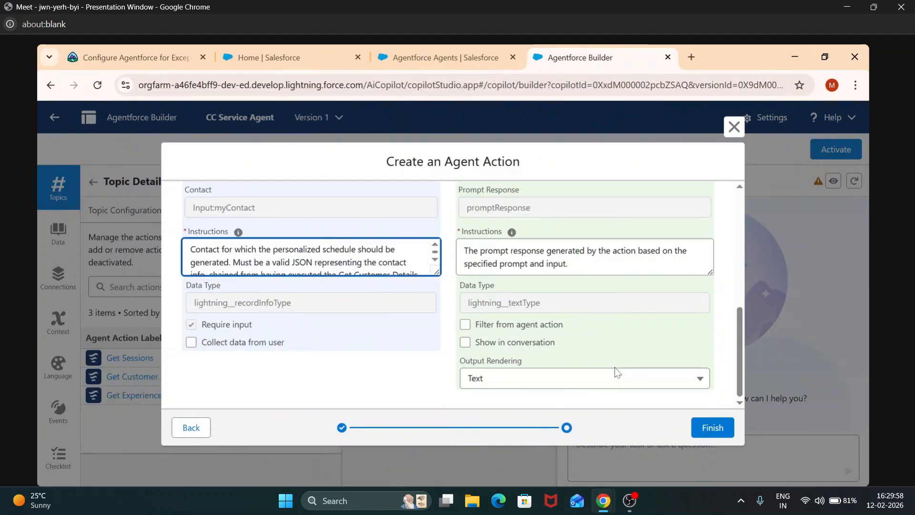
left_click(466, 341)
left_click(465, 342)
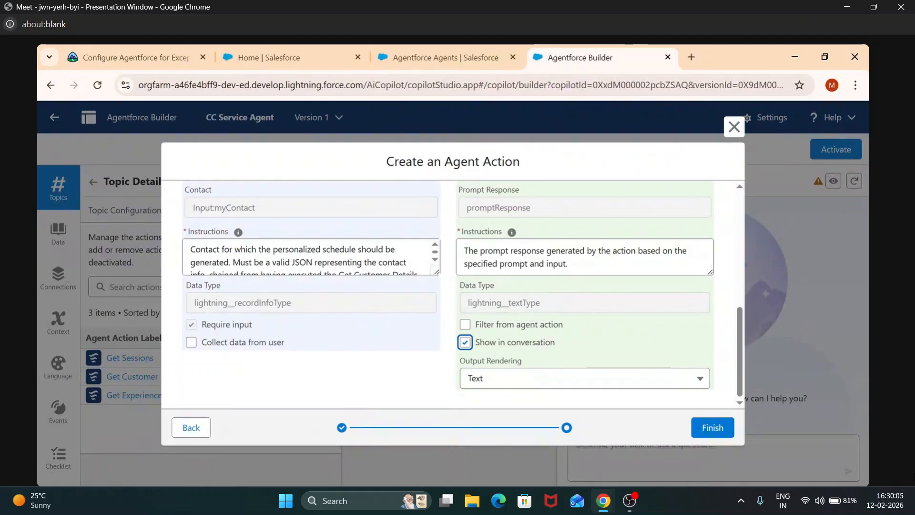
left_click(708, 429)
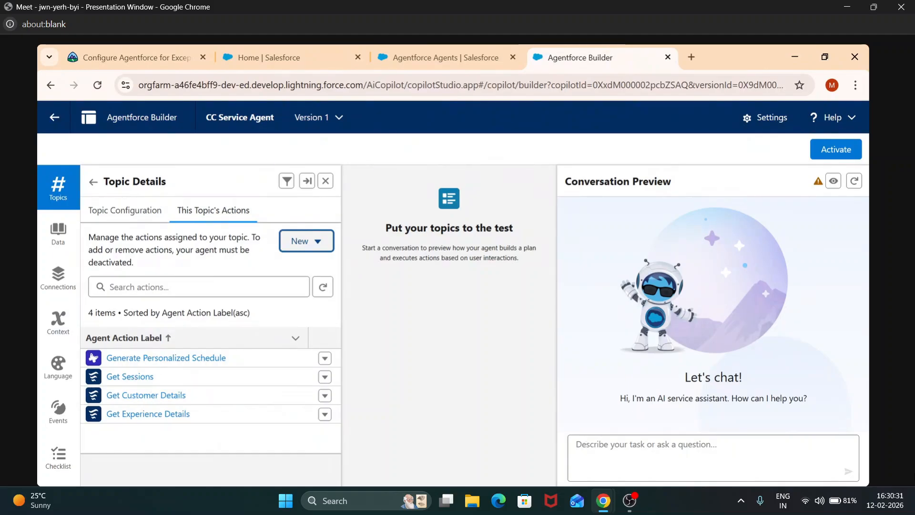
- Start a new agent action that references the Create Experience Session Booking flow and proceed to its configuration
left_click(305, 248)
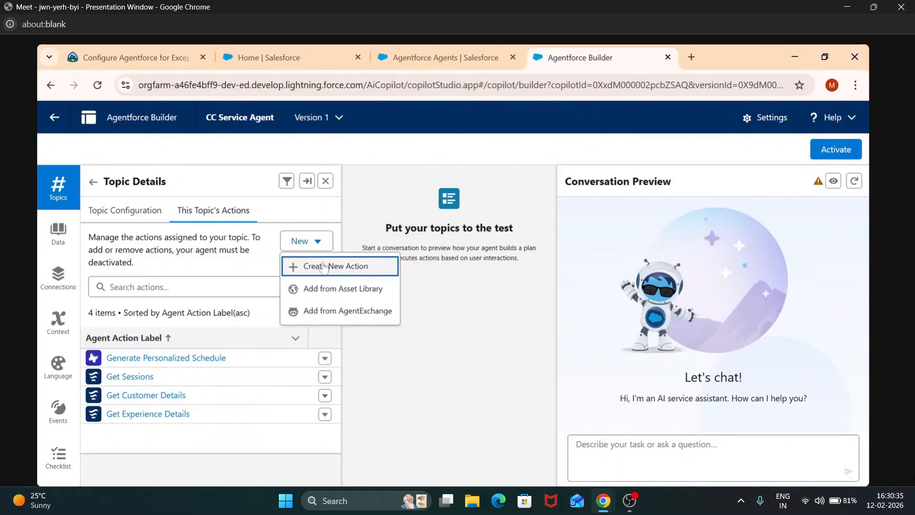
left_click(319, 266)
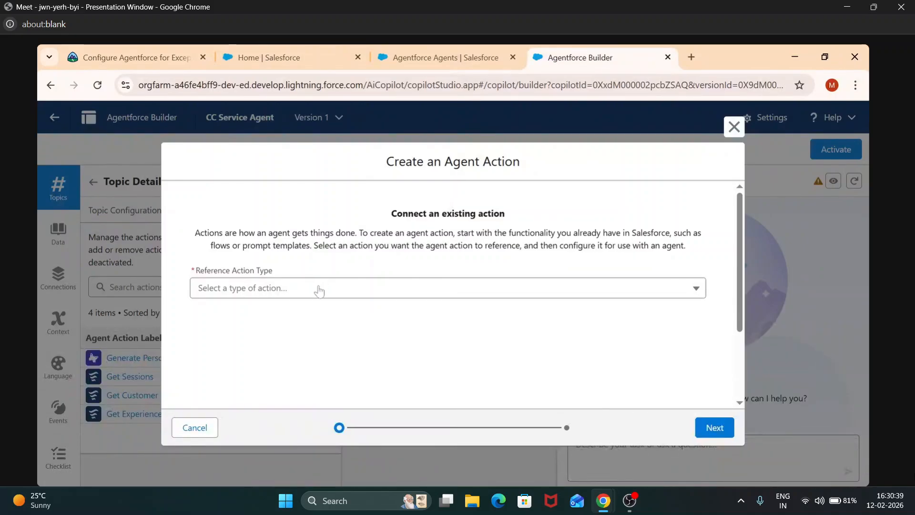
left_click(317, 288)
left_click(275, 362)
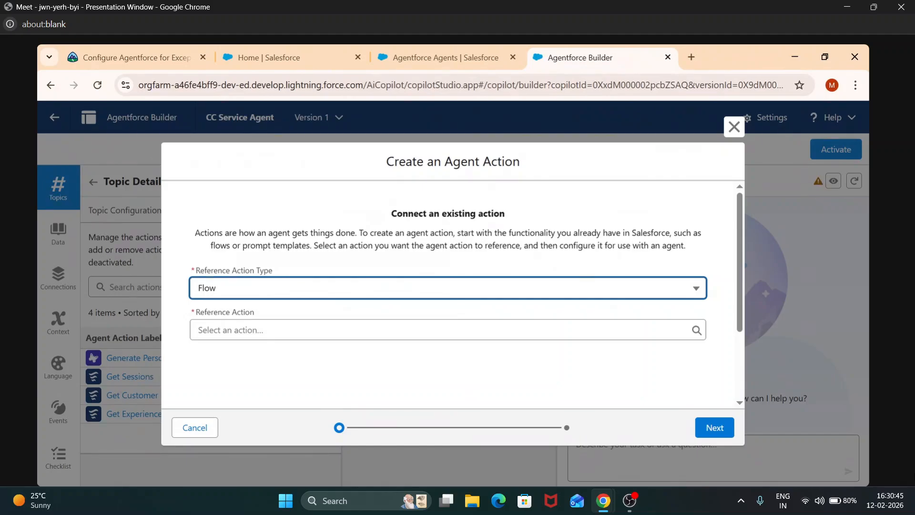
left_click(258, 330)
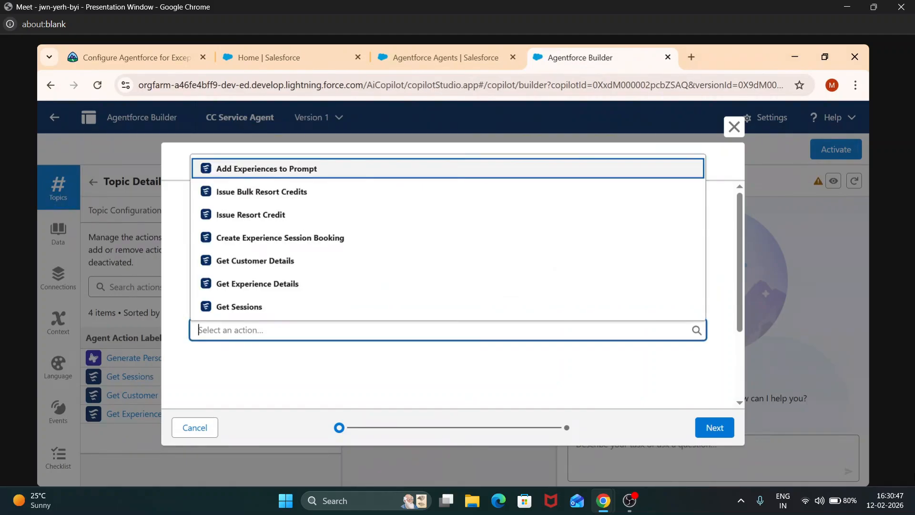
left_click(275, 248)
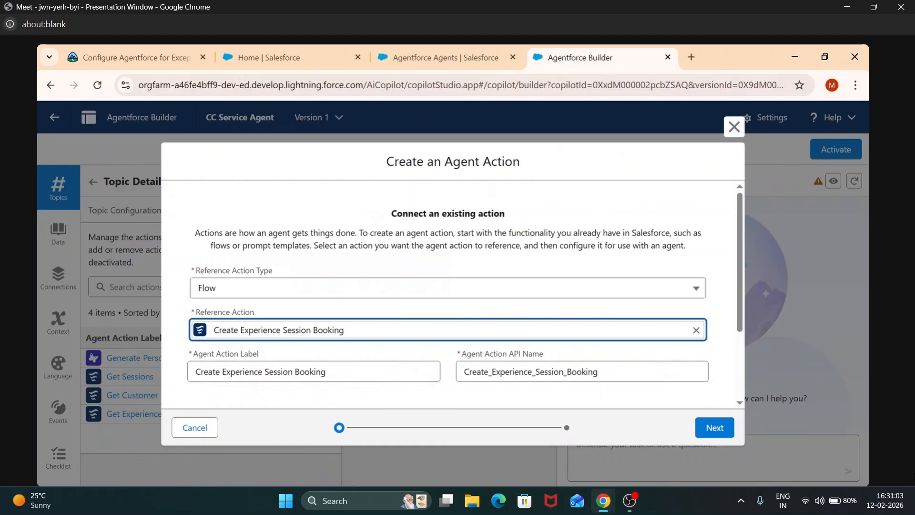
left_click(719, 436)
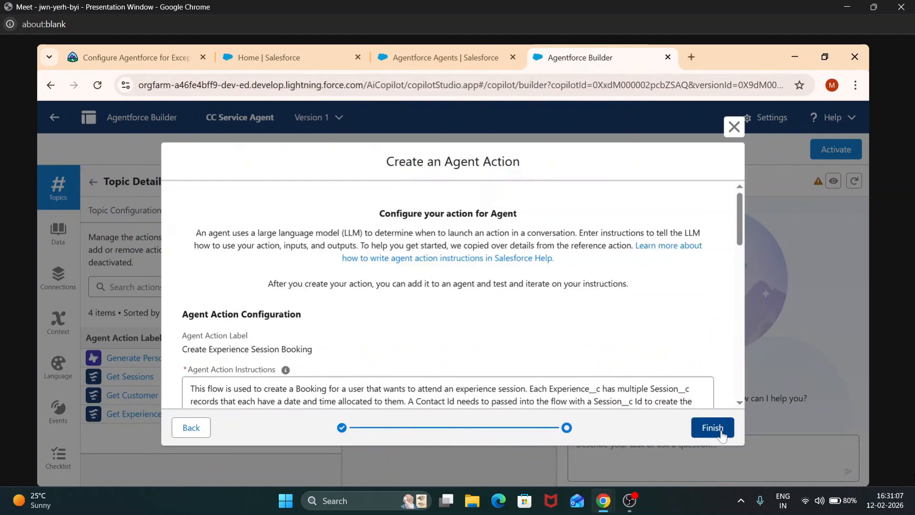
- Turn off the loading text for the Create Experience Session Booking action and review its inputs and outputs
scroll(482, 330, "down", 5)
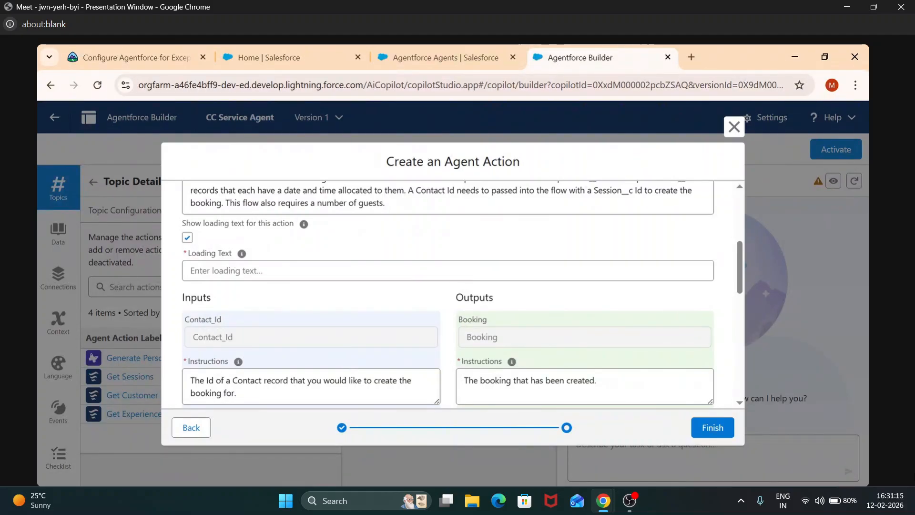
left_click(187, 237)
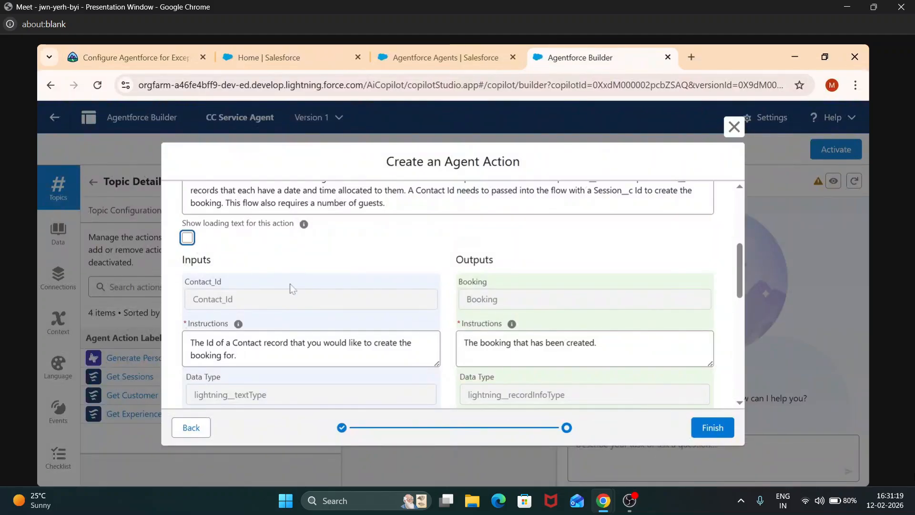
scroll(289, 284, "down", 3)
scroll(271, 318, "down", 3)
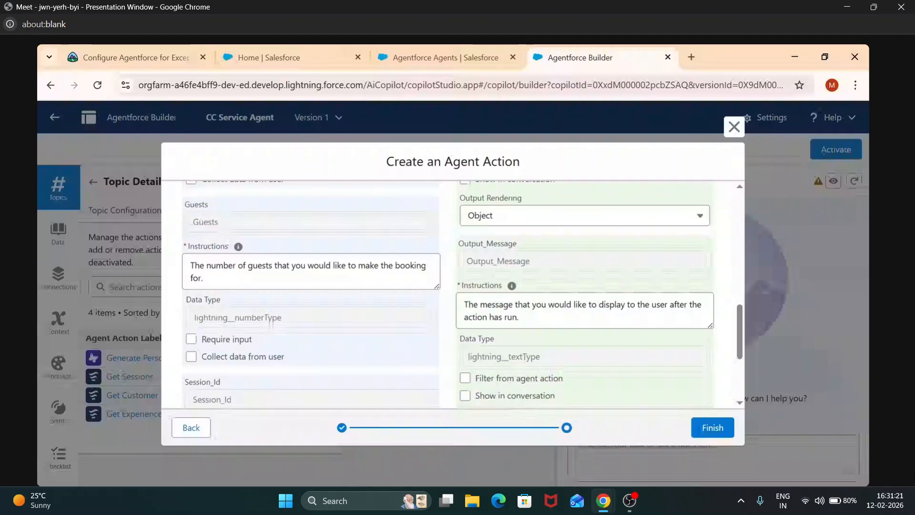
scroll(271, 320, "up", 5)
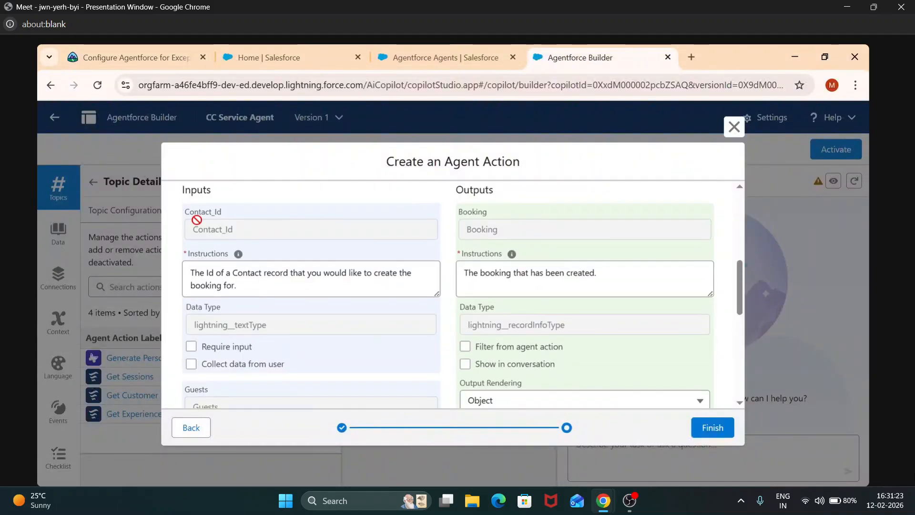
scroll(278, 355, "down", 3)
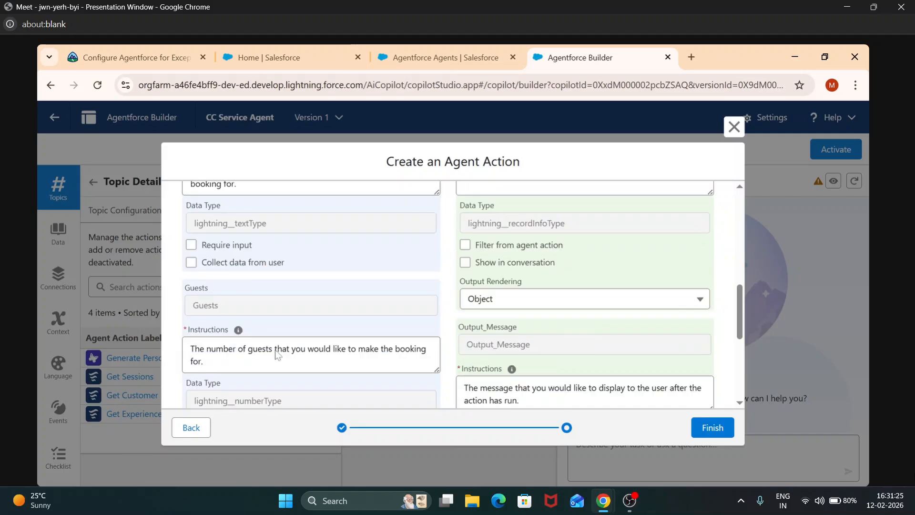
- Require input for Contact_Id, Guests and Session_Id, and have the Guests data collected from the user
scroll(293, 379, "down", 3)
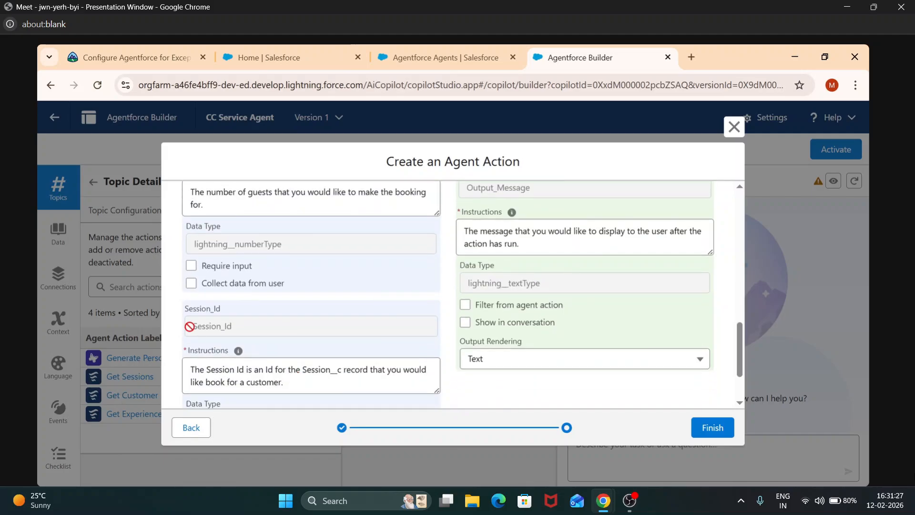
scroll(227, 319, "up", 5)
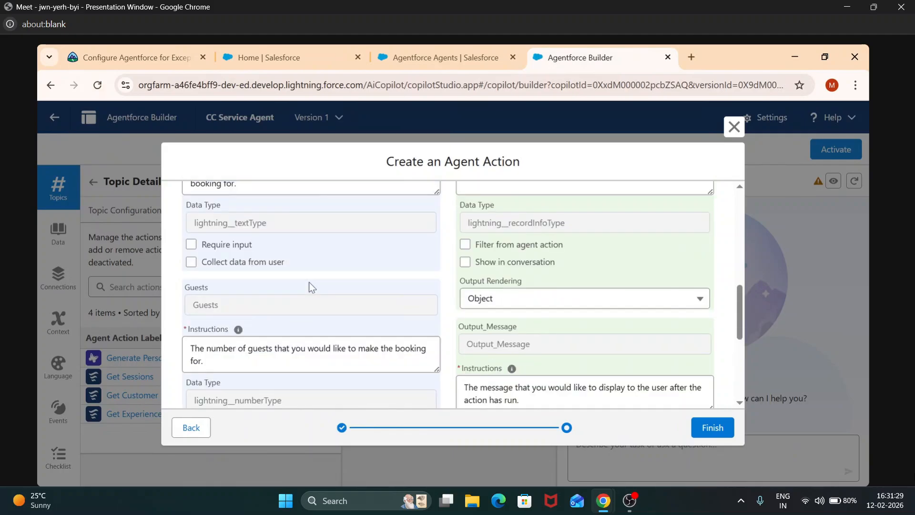
scroll(311, 286, "up", 1)
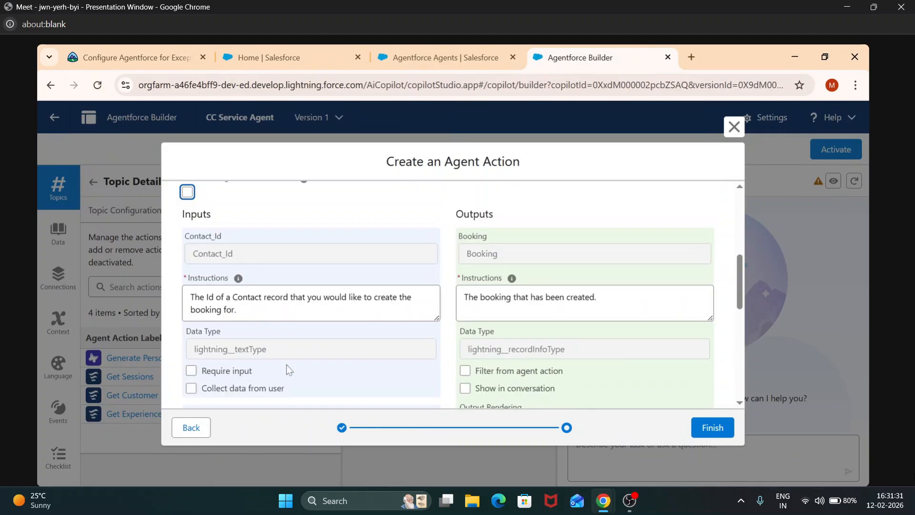
left_click(195, 370)
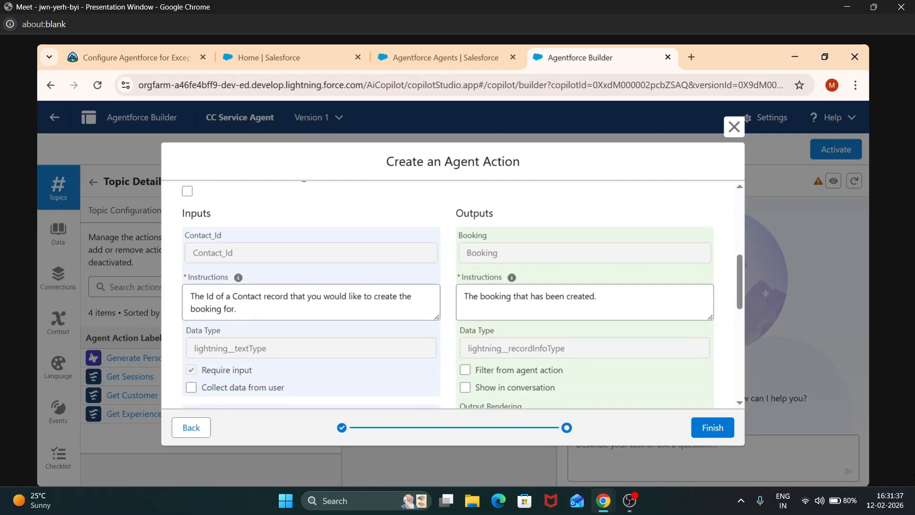
scroll(453, 294, "down", 3)
scroll(452, 294, "down", 1)
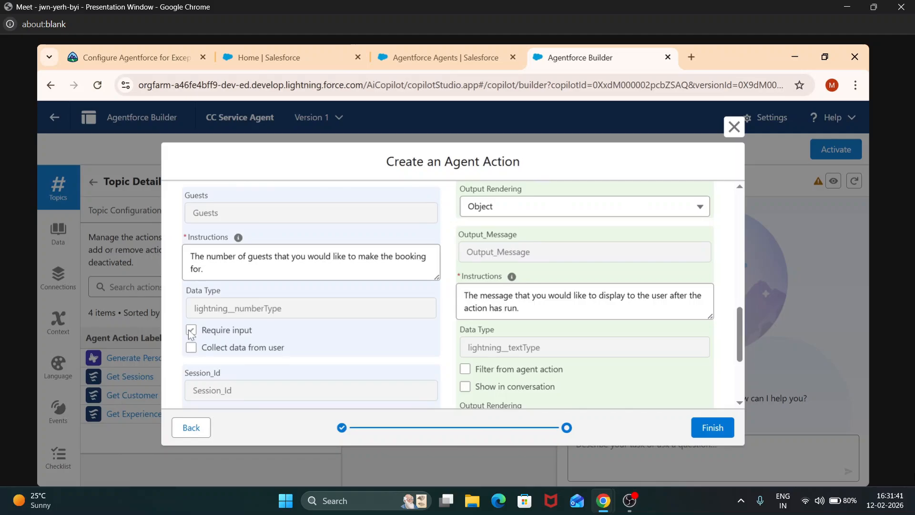
left_click(192, 347)
scroll(453, 294, "down", 3)
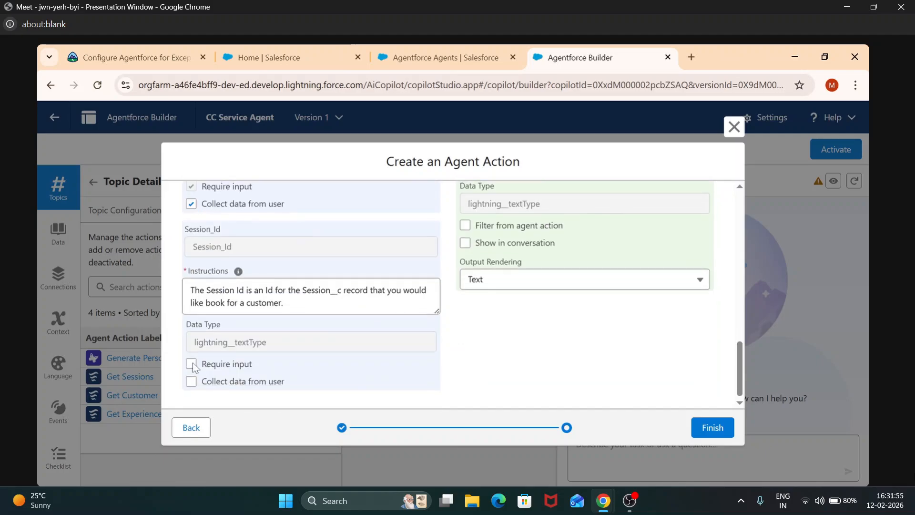
left_click(191, 363)
- Review the require-input and collect-data settings of the Contact_Id, Guests and Session_Id inputs
scroll(353, 234, "up", 10)
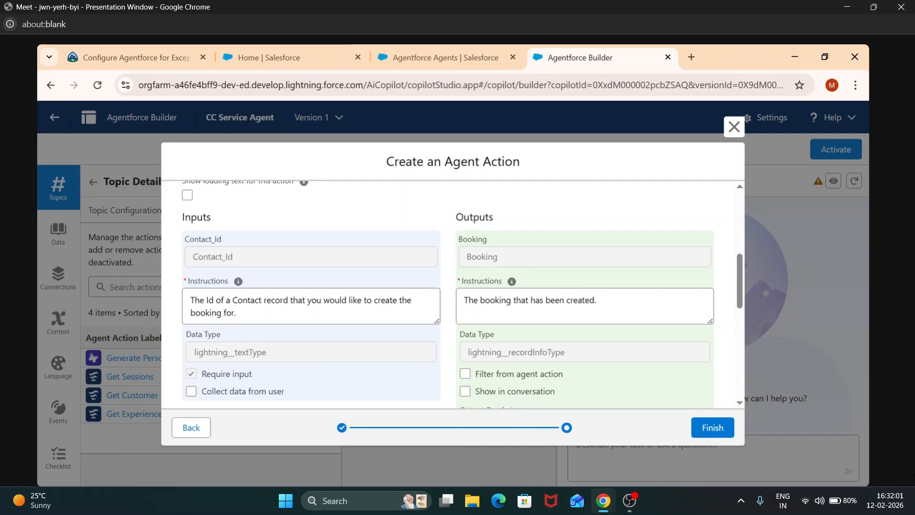
scroll(330, 358, "down", 3)
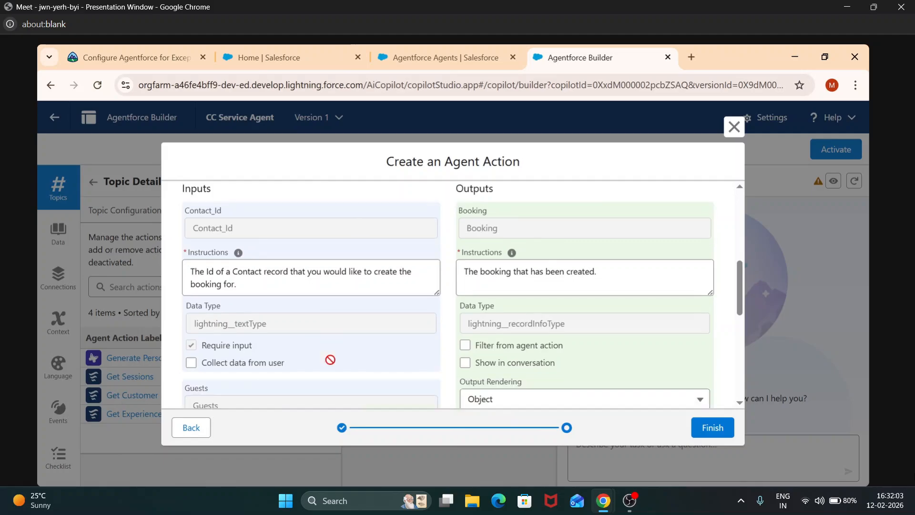
scroll(330, 357, "up", 3)
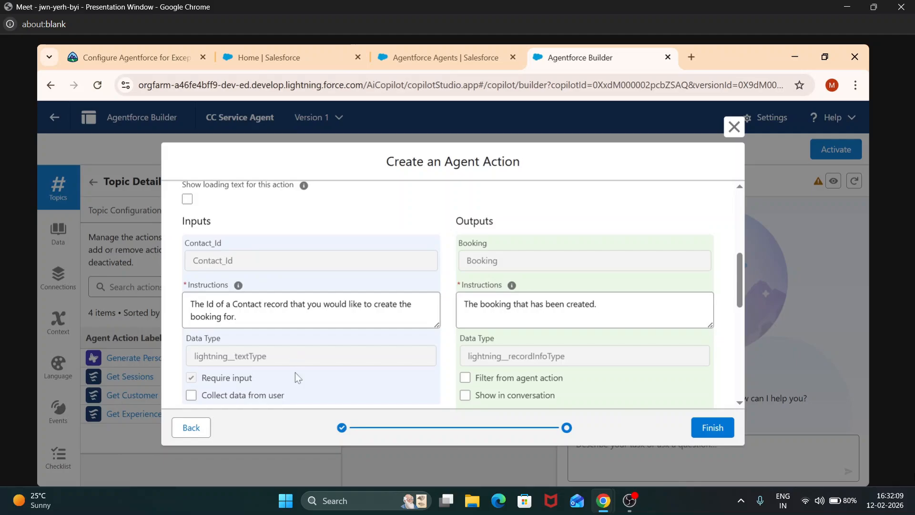
scroll(295, 373, "down", 1)
scroll(295, 372, "down", 1)
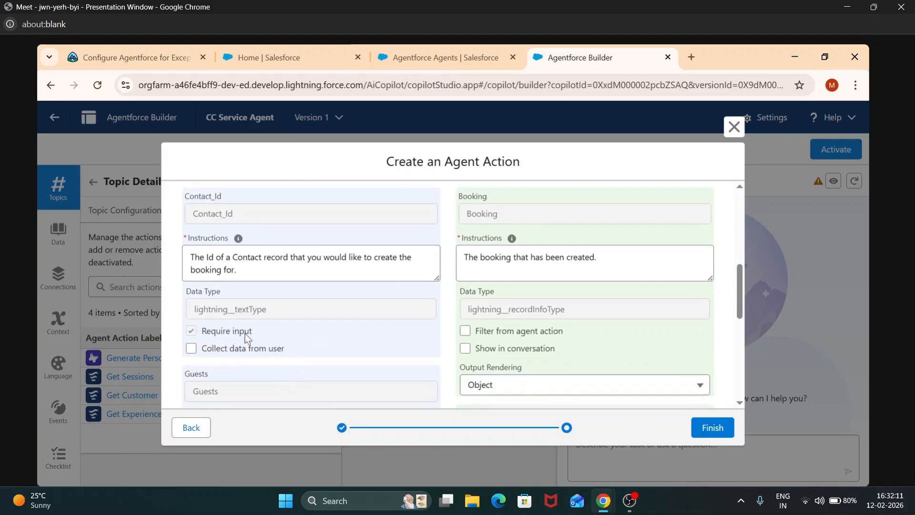
scroll(253, 333, "down", 6)
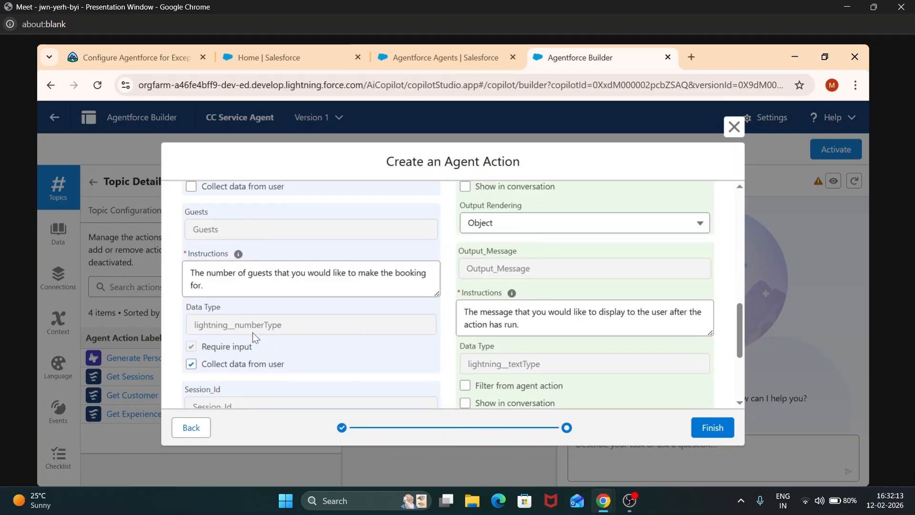
scroll(252, 333, "down", 2)
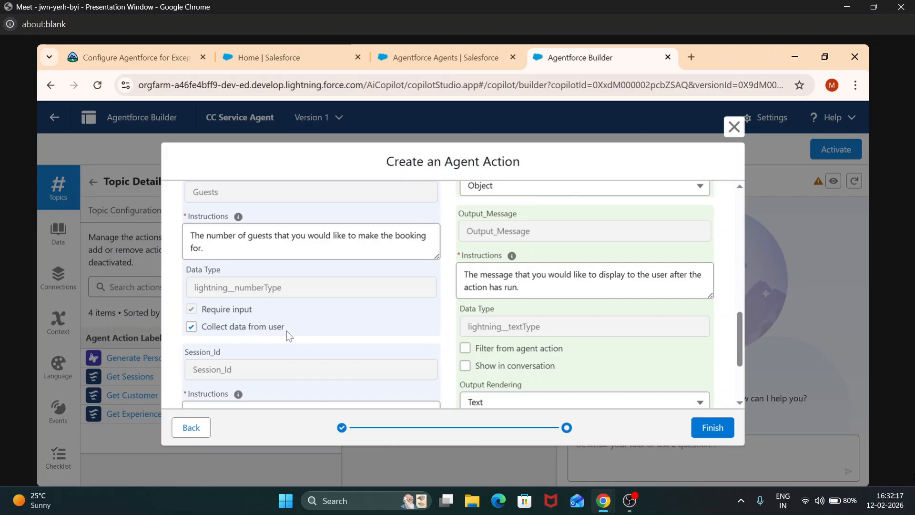
scroll(287, 333, "down", 3)
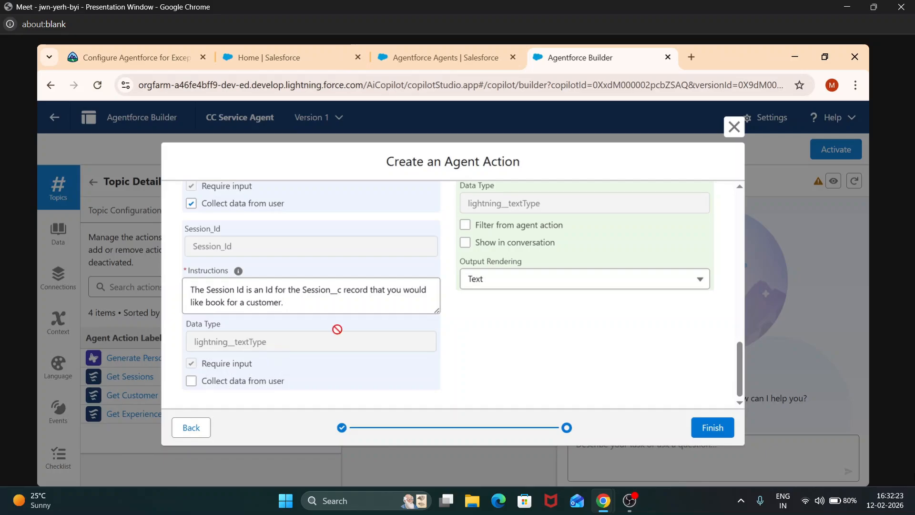
- Set the Booking and Output_Message outputs to show in conversation and finish creating the Create Experience Session Booking action
scroll(498, 329, "up", 2)
scroll(498, 329, "up", 4)
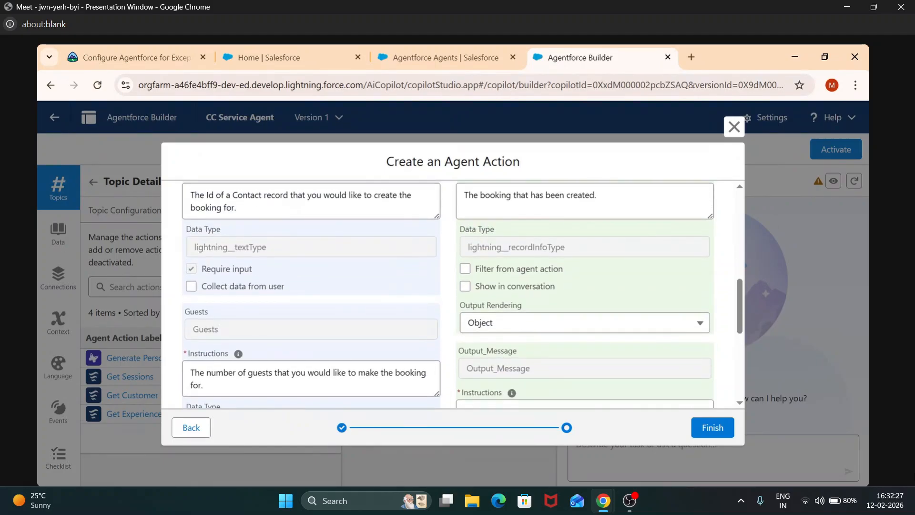
scroll(527, 283, "up", 3)
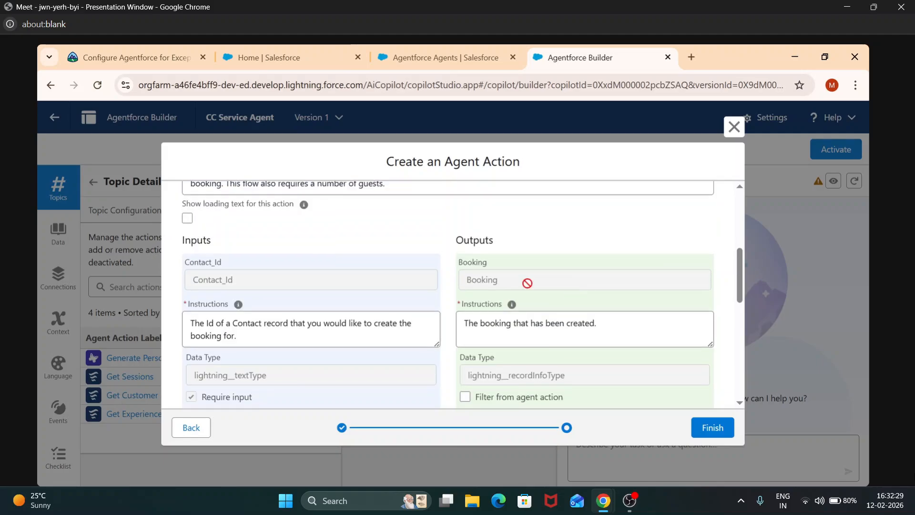
scroll(527, 286, "down", 3)
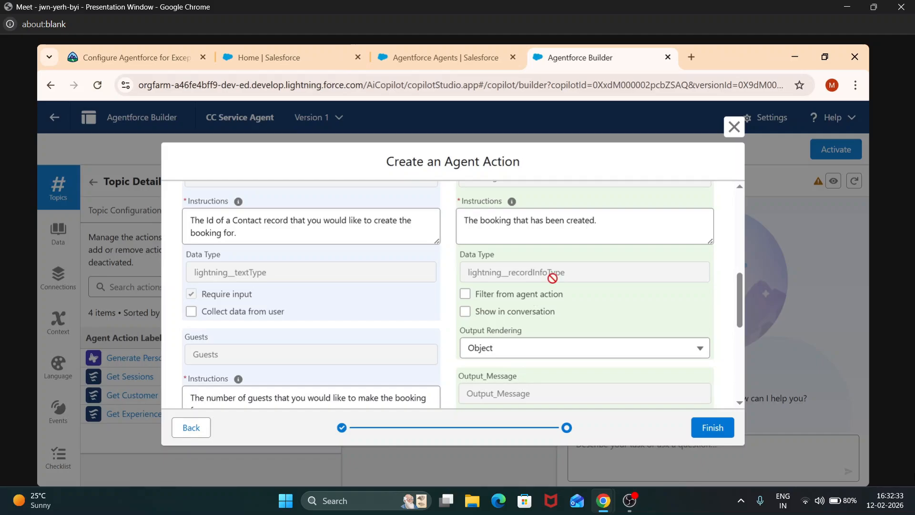
scroll(552, 274, "up", 2)
scroll(551, 275, "down", 2)
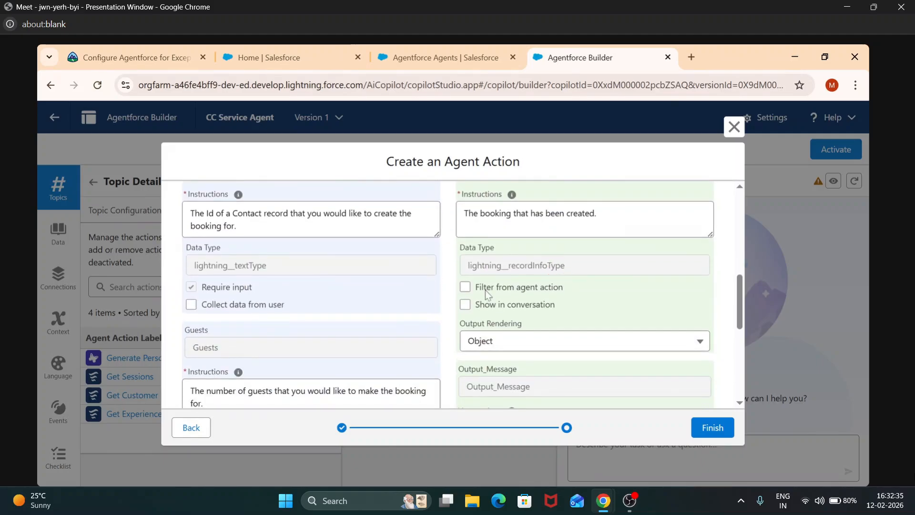
left_click(465, 304)
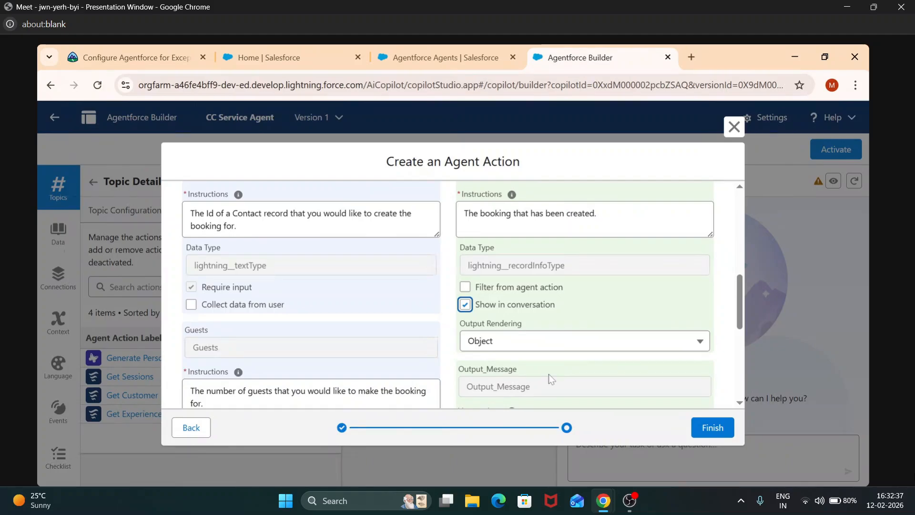
scroll(548, 373, "down", 3)
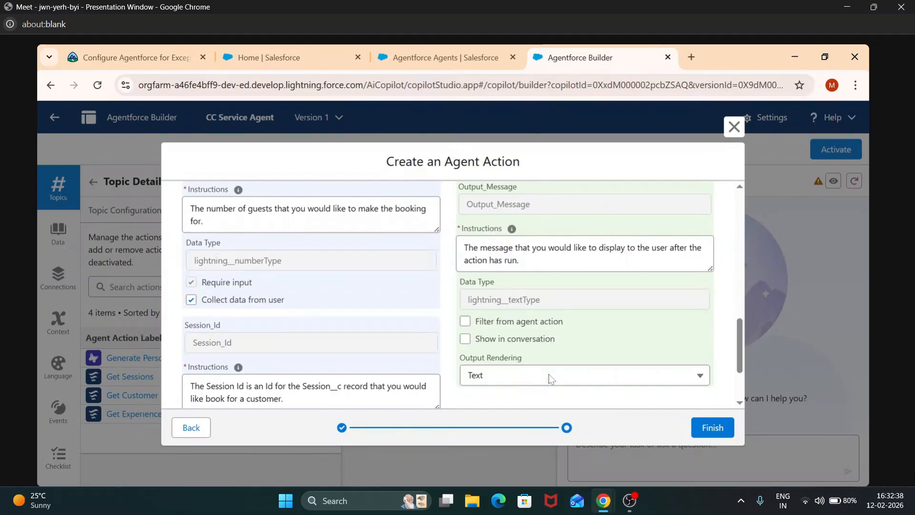
left_click(465, 337)
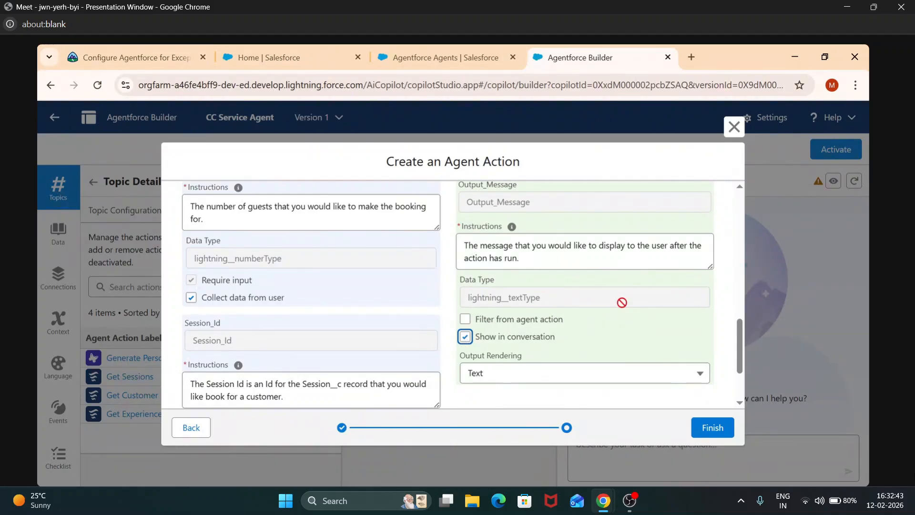
scroll(620, 301, "up", 5)
scroll(617, 319, "down", 7)
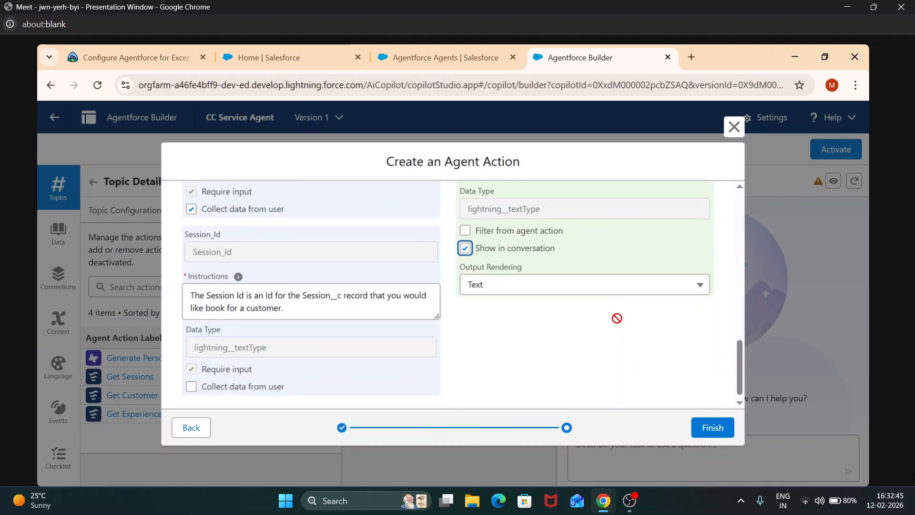
left_click(721, 427)
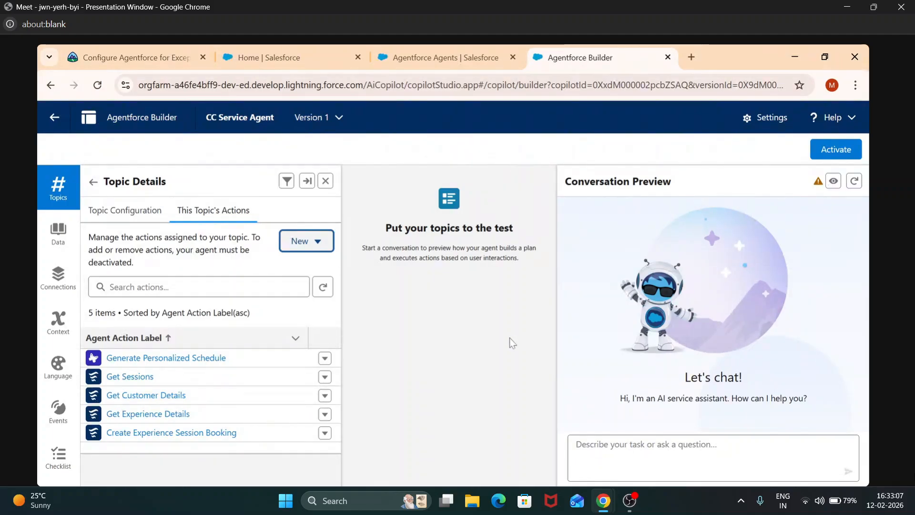
left_click(824, 58)
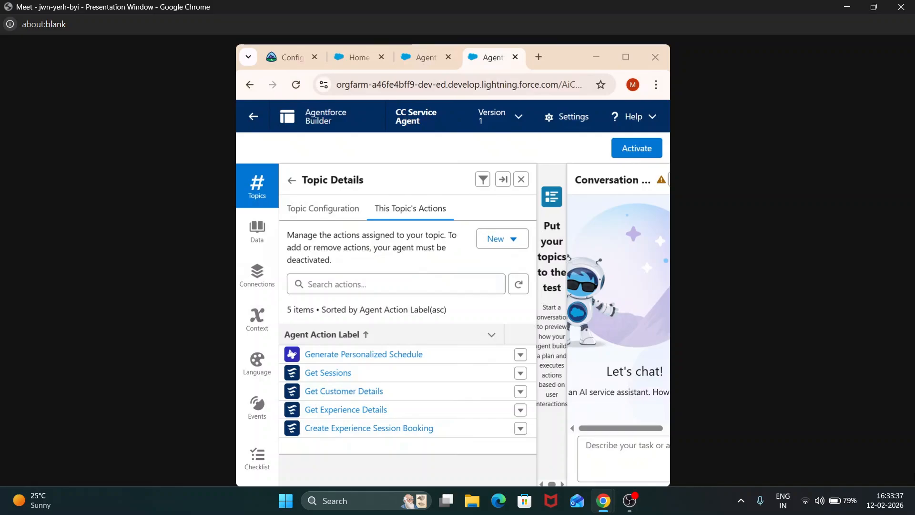
left_click(456, 54)
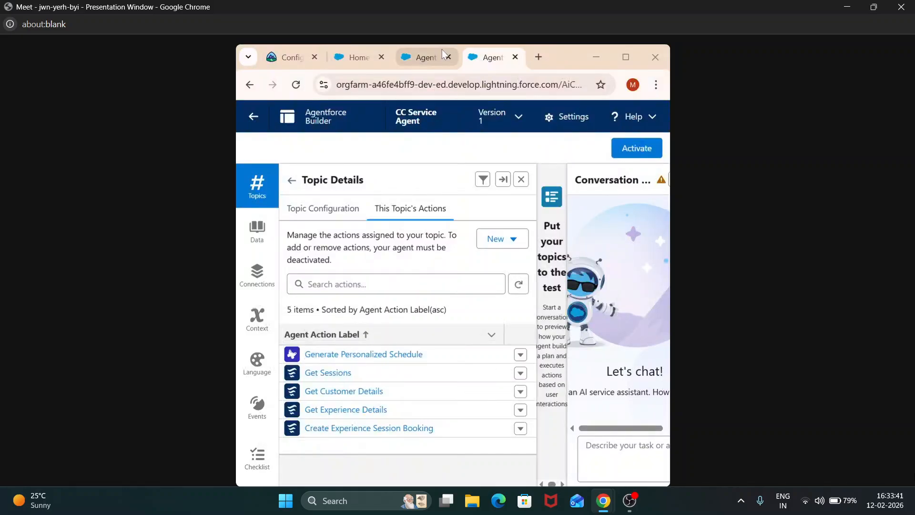
left_click(625, 56)
left_click(536, 152)
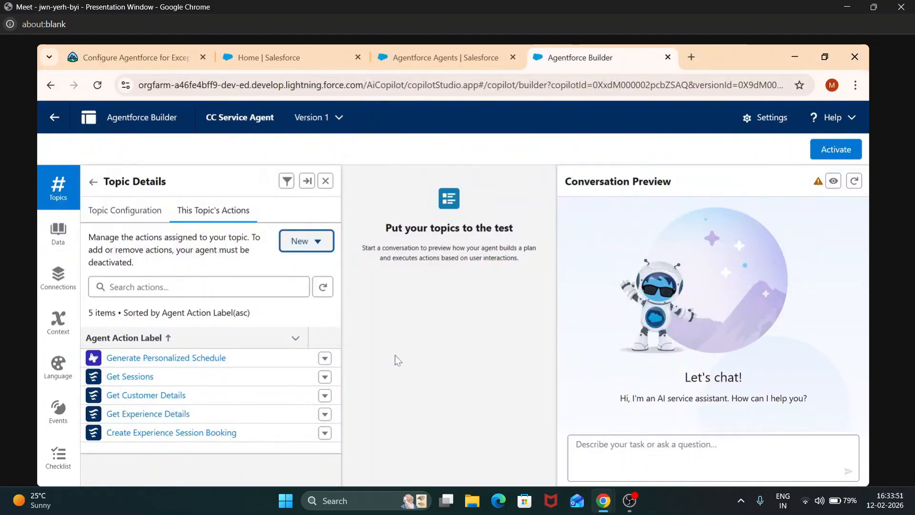
- Activate the CC Service Agent, ignoring the configuration issues, and refresh the conversation preview to start a new session
left_click(830, 159)
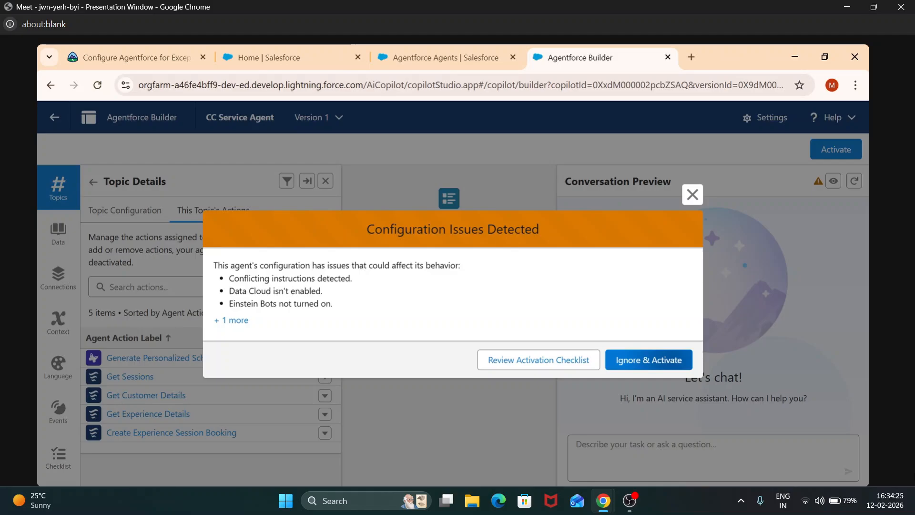
left_click(671, 361)
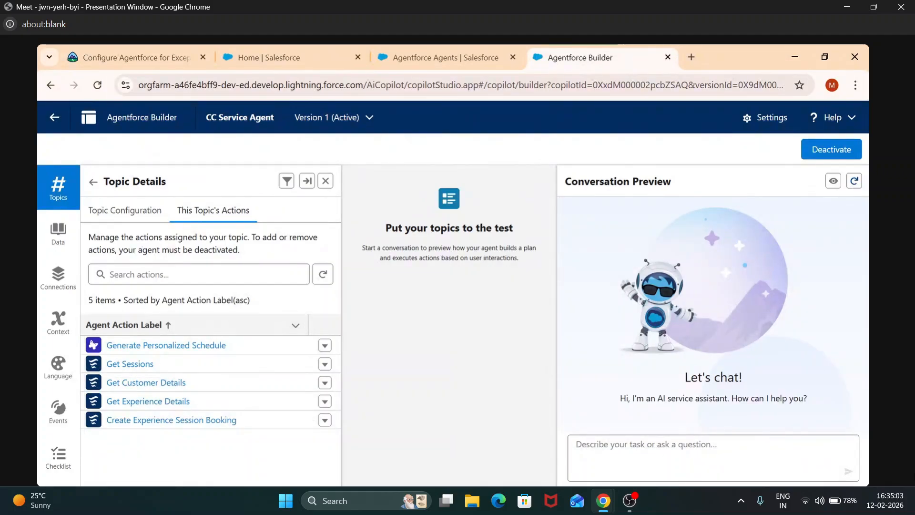
left_click(854, 186)
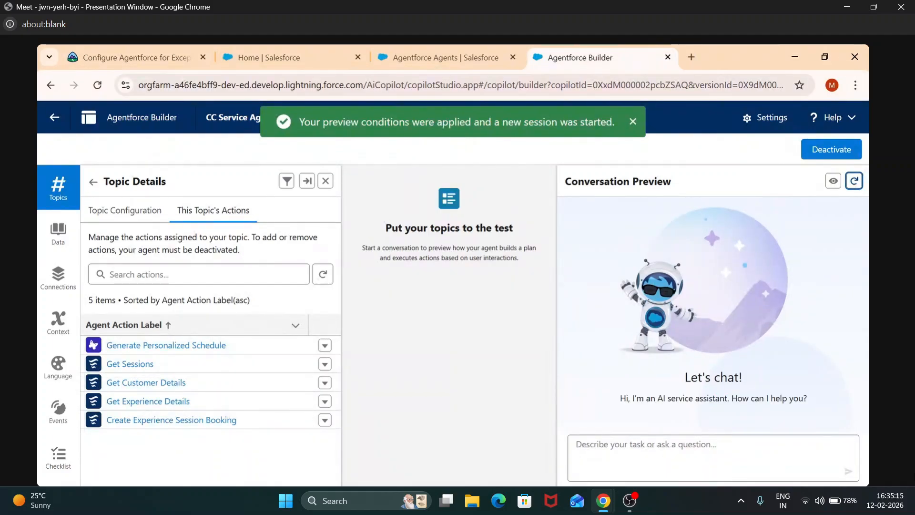
left_click(853, 186)
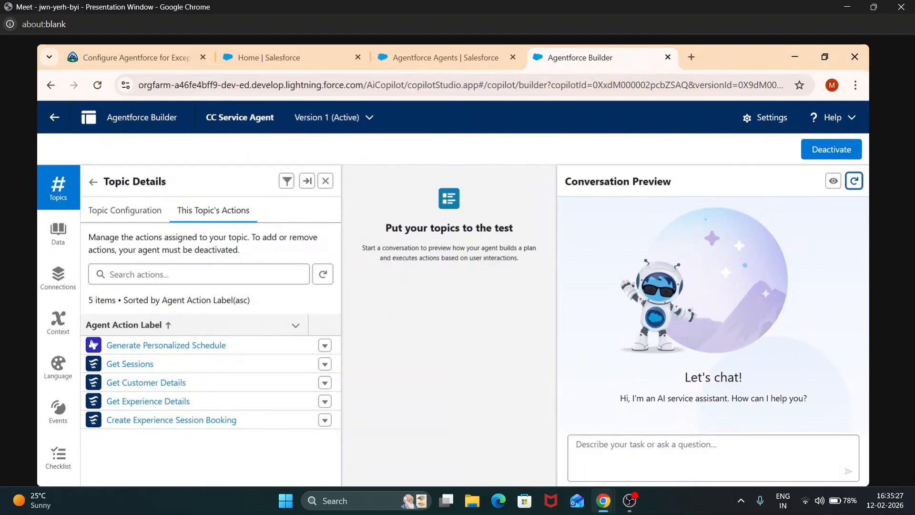
- Switch to the Trailhead unit and copy the test prompt "Can you let me know more about the full moon beach party experience?"
left_click(686, 452)
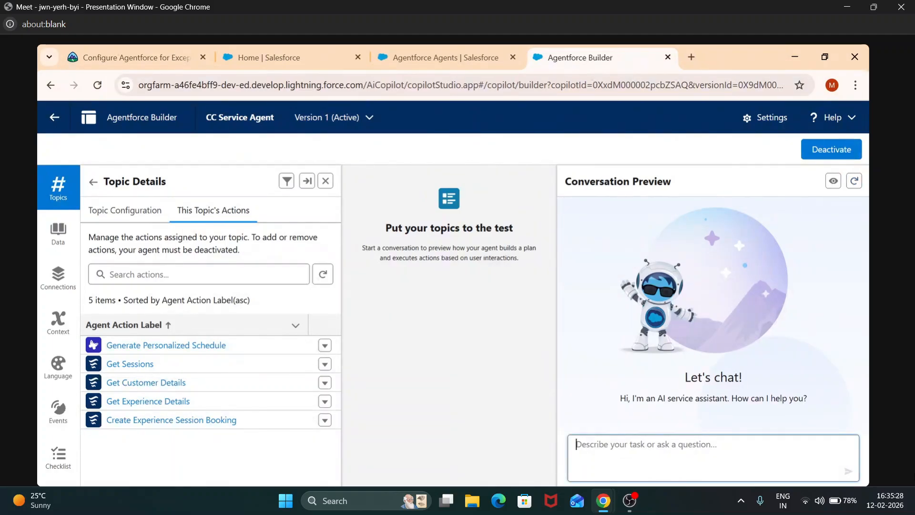
left_click(158, 64)
scroll(297, 303, "down", 5)
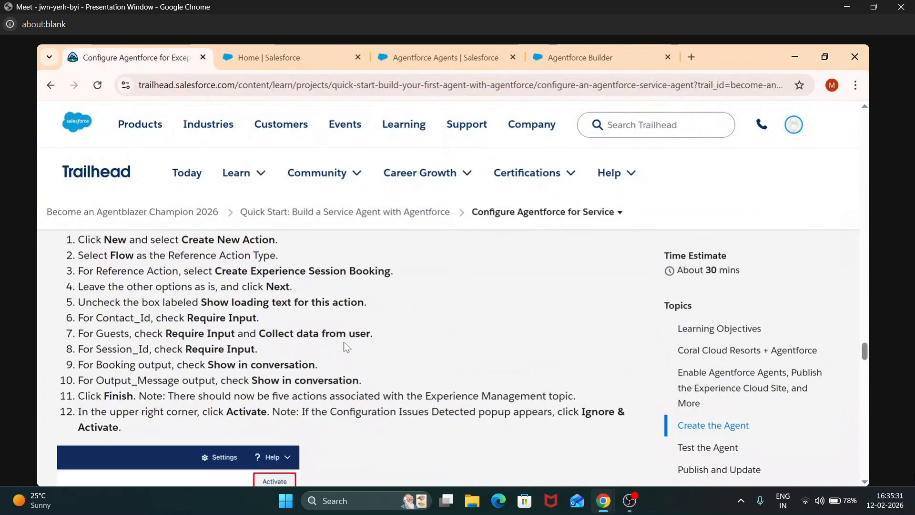
scroll(344, 347, "down", 10)
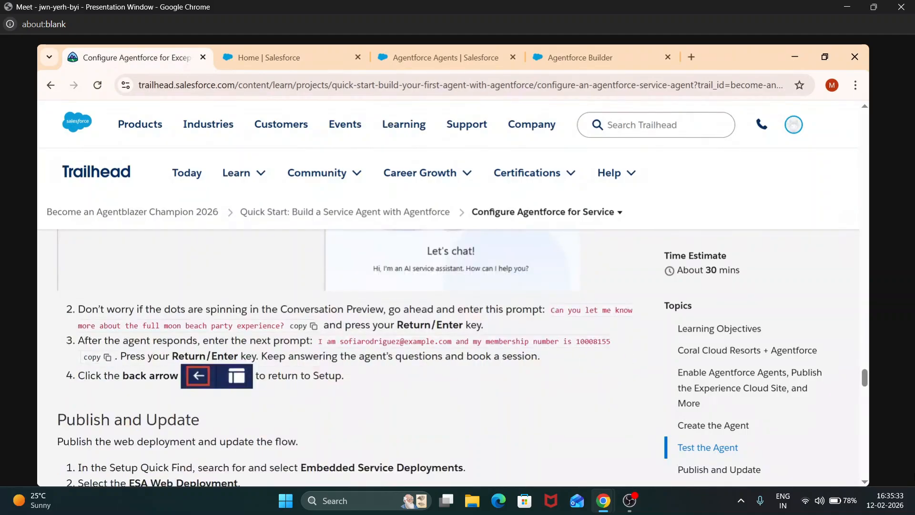
scroll(349, 356, "up", 8)
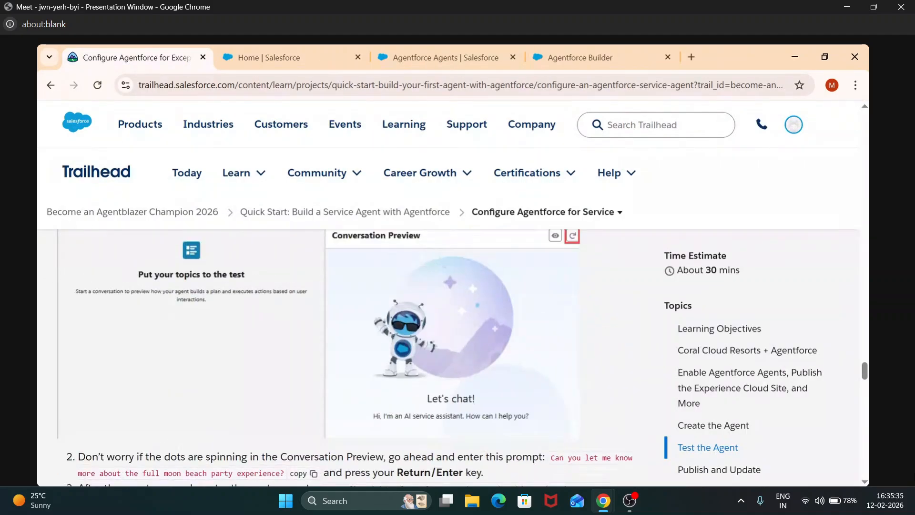
scroll(344, 357, "down", 6)
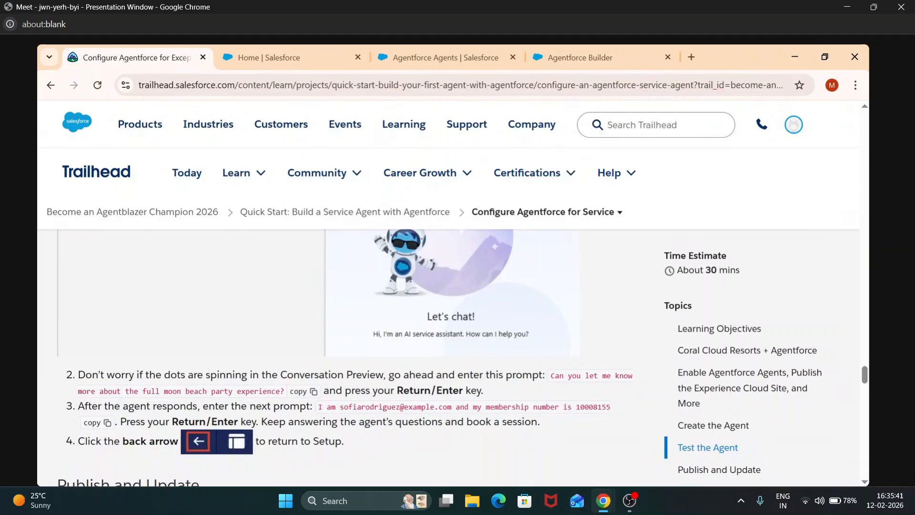
left_click(305, 394)
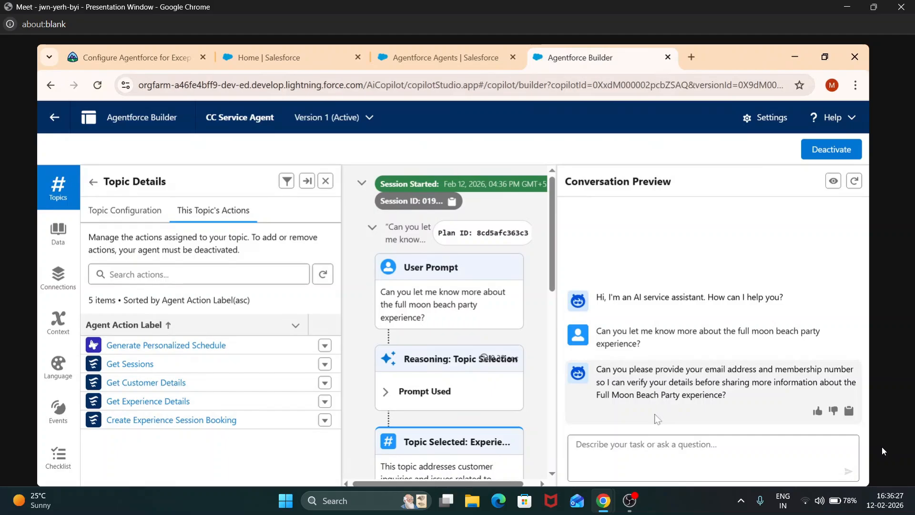
- Reply to the agent's verification request in the conversation preview with the customer's email address and membership number
left_click(656, 451)
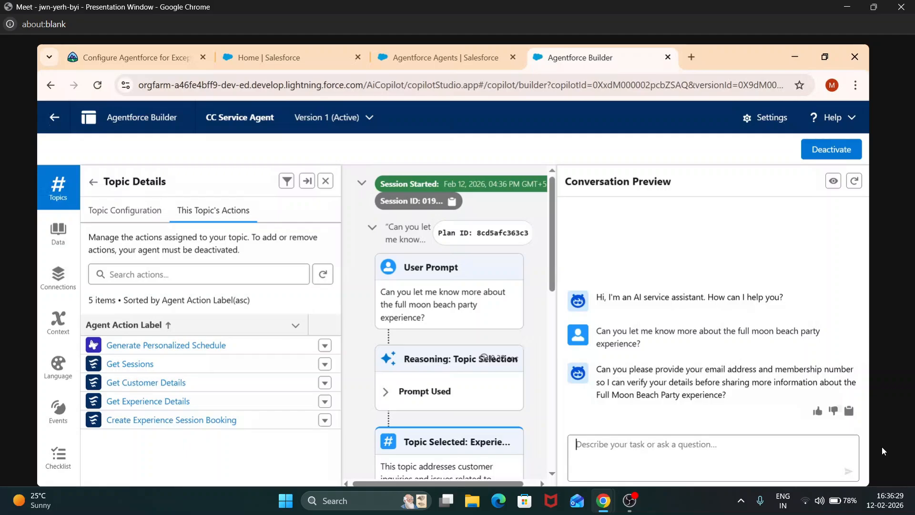
key("ctrl+v")
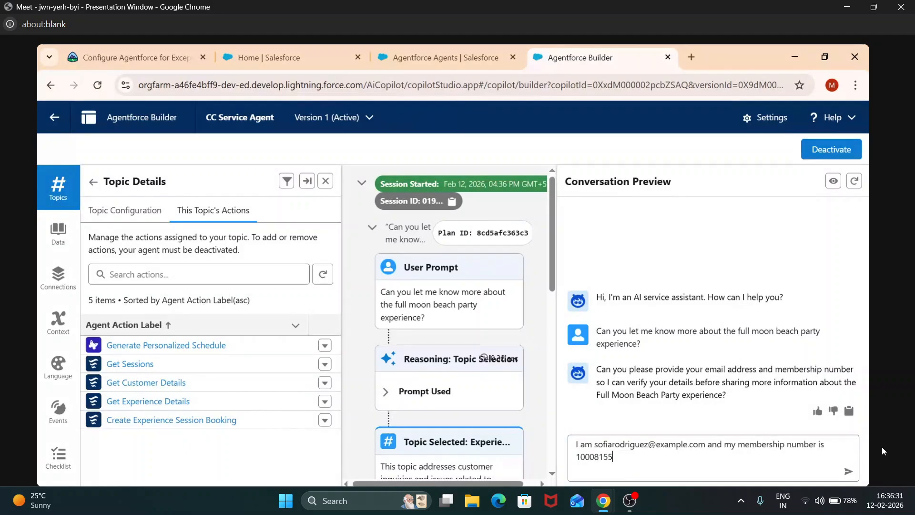
key("Return")
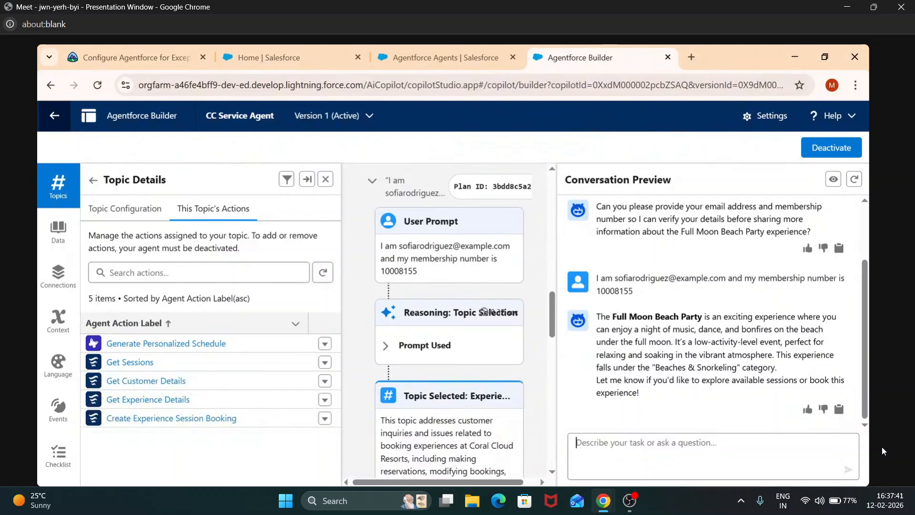
- Leave the builder, dismiss the Guidance Center, and search Setup for "embedded service deployments" to open that page
left_click(57, 120)
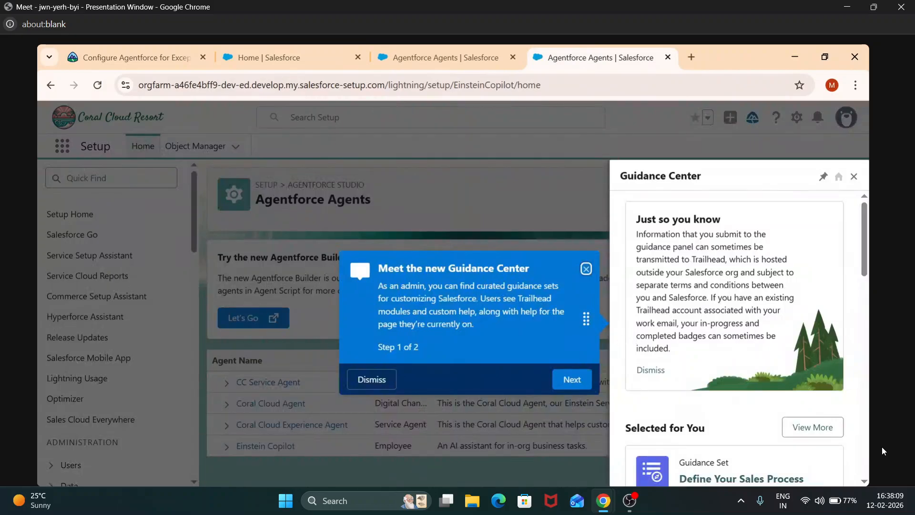
left_click(855, 177)
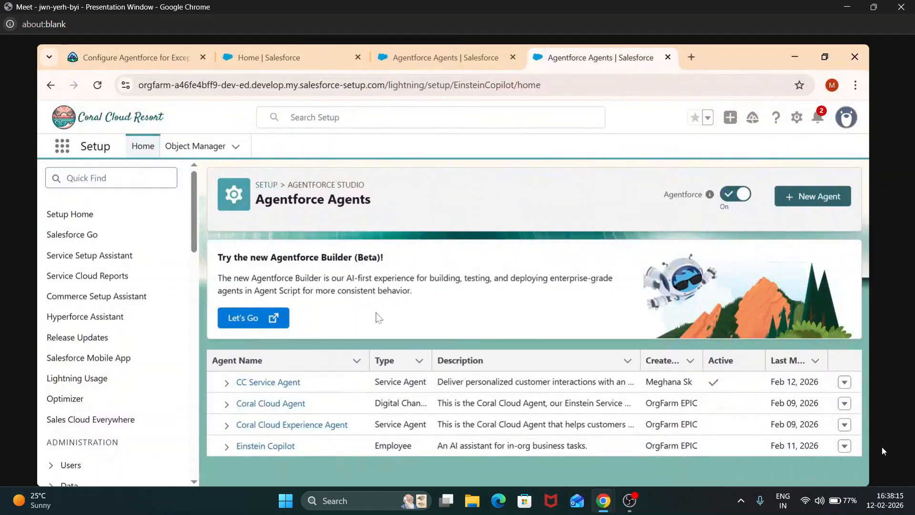
left_click(89, 179)
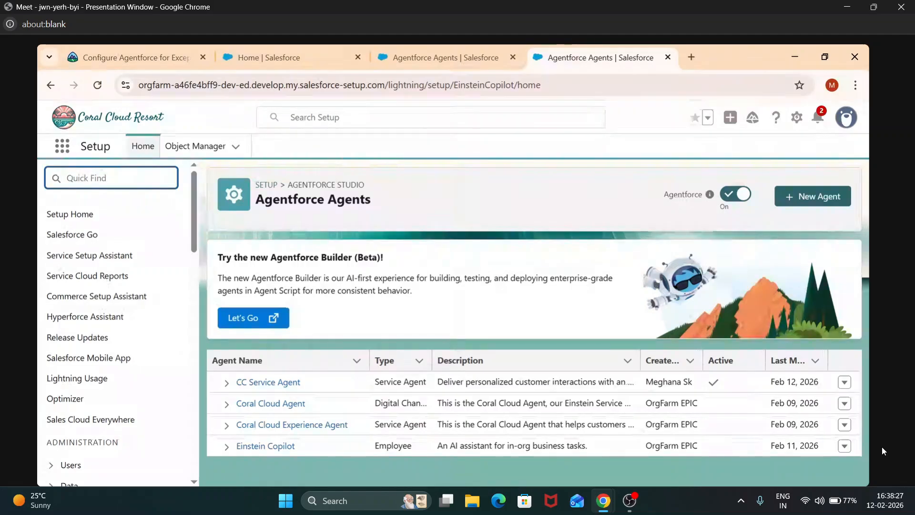
type("e")
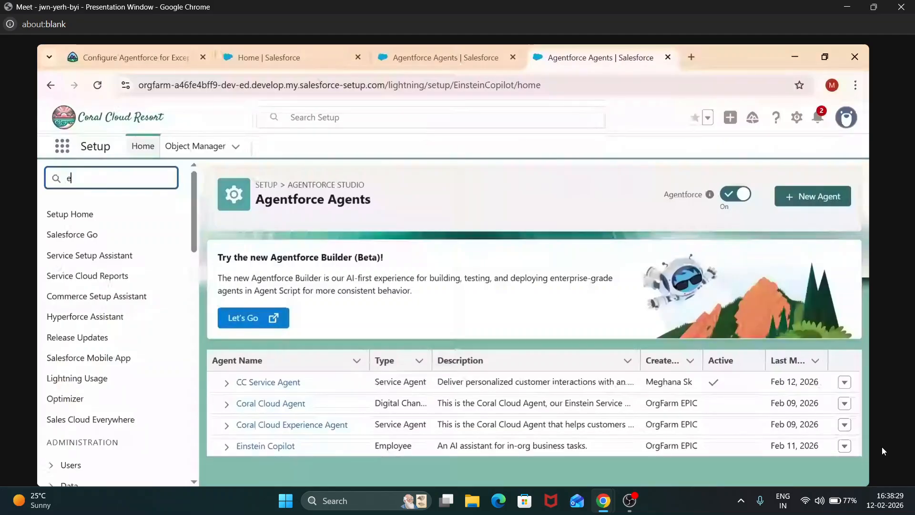
type("mbed")
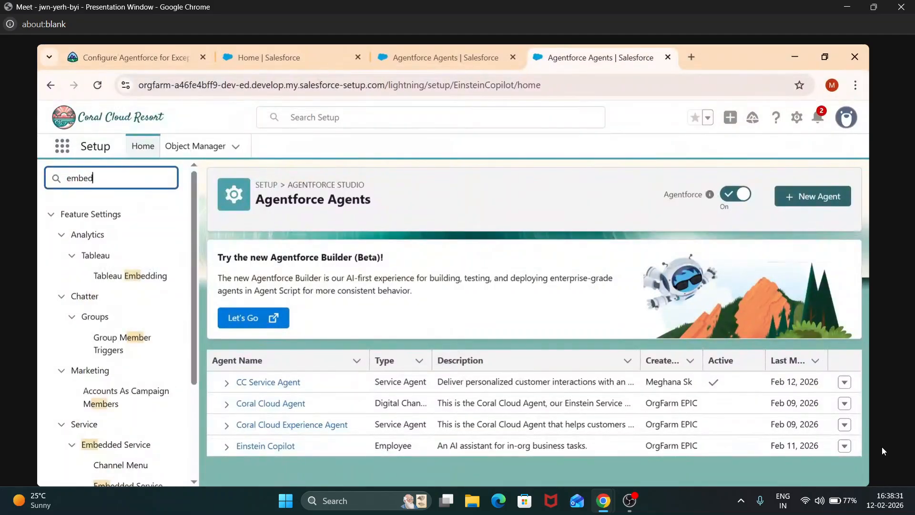
type("ded se")
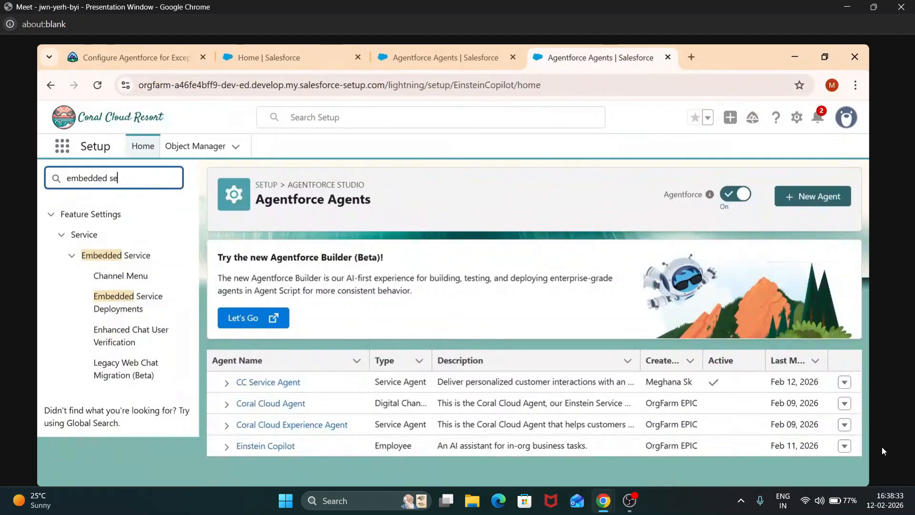
type("rvice ")
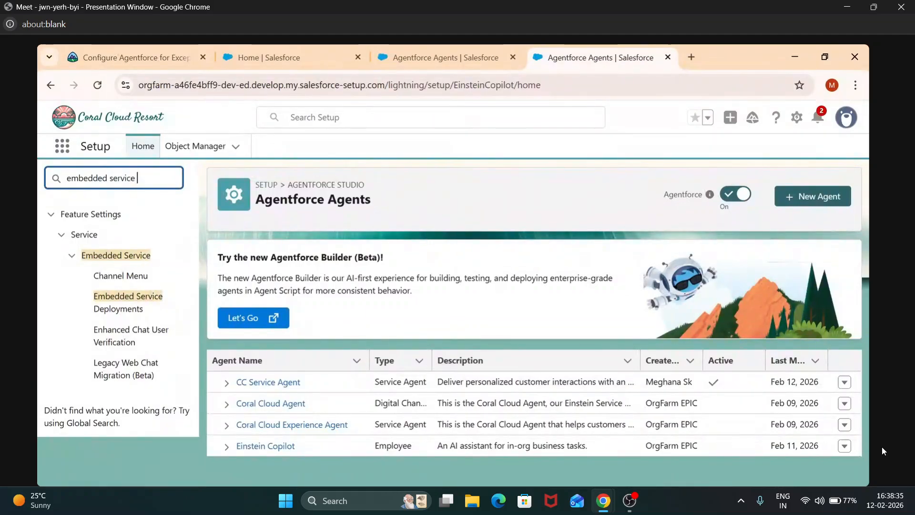
type("deplo")
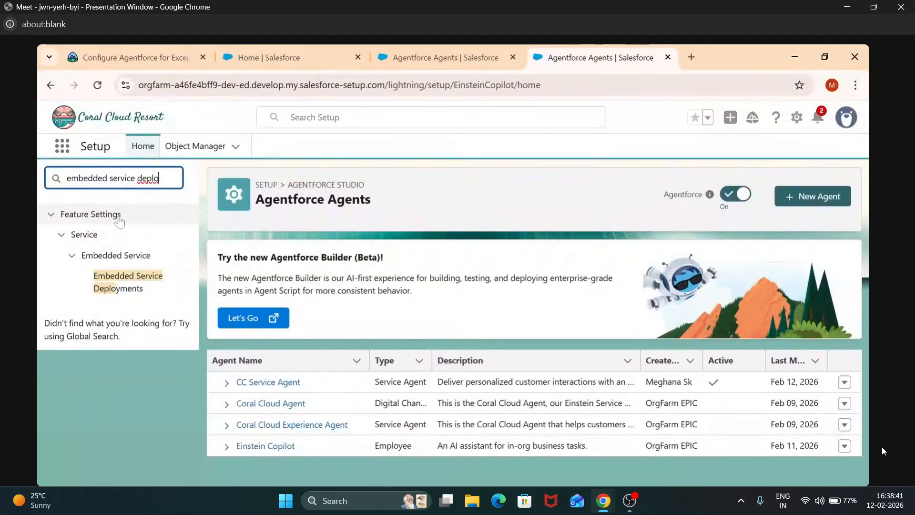
type("ym")
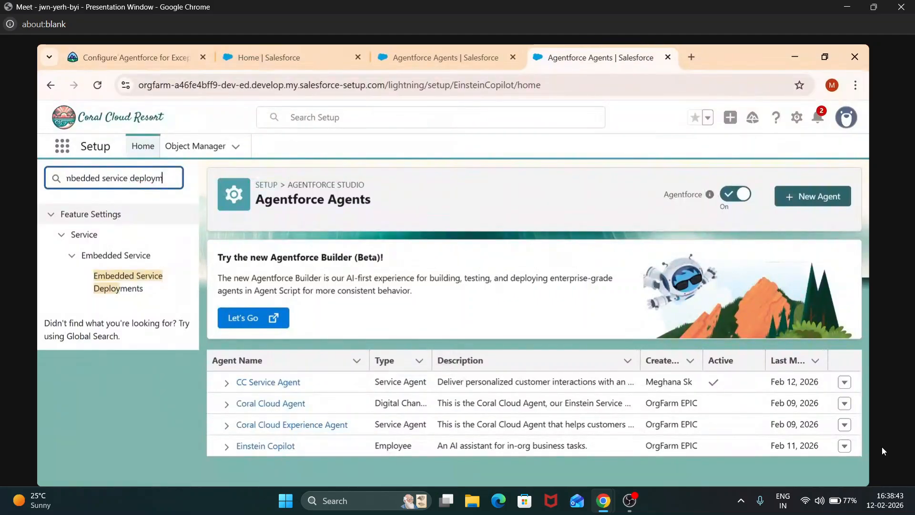
type("ents")
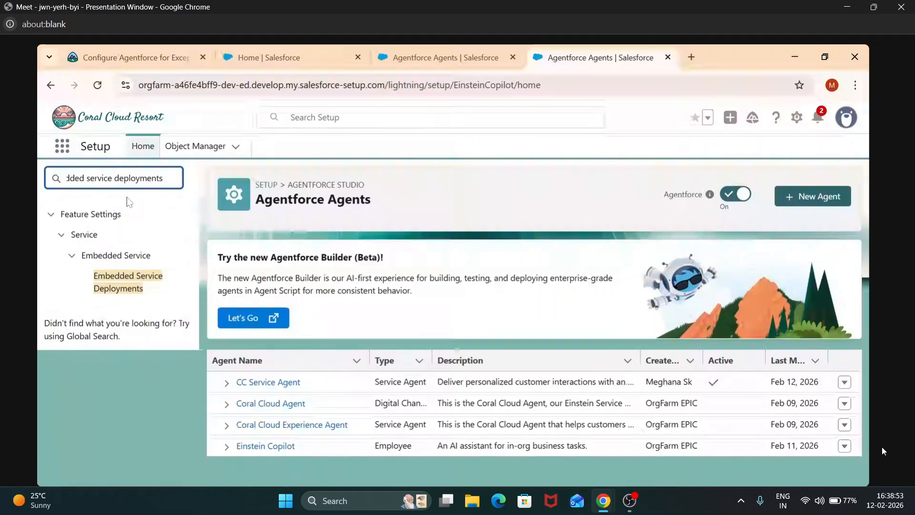
left_click(121, 285)
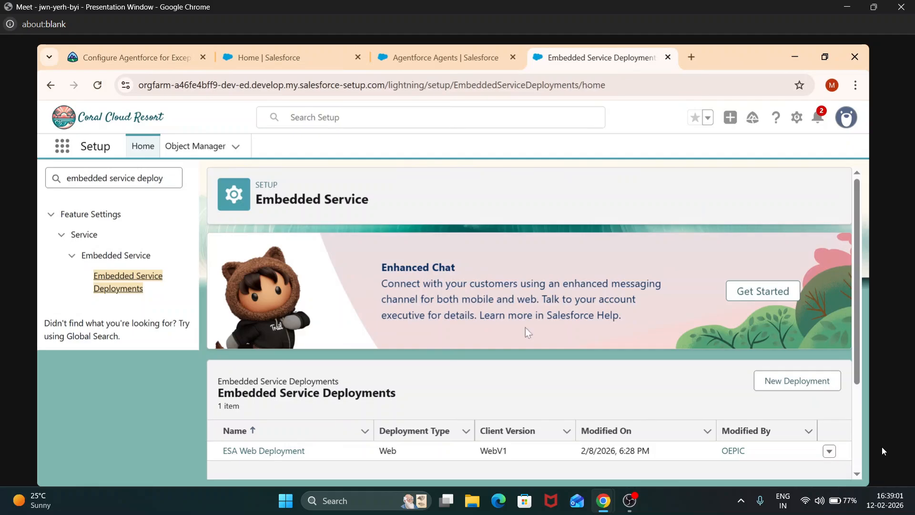
- Open the ESA Web Deployment settings, publish the deployment and reload the page
scroll(475, 384, "down", 2)
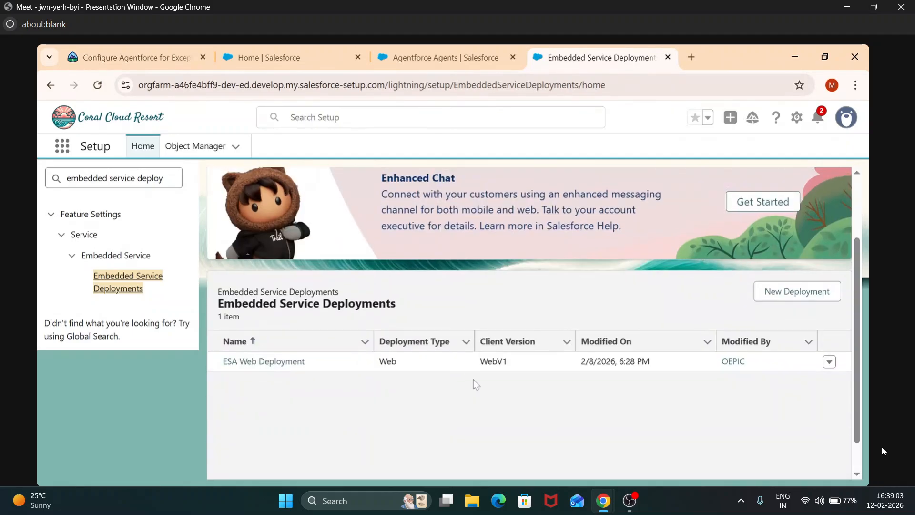
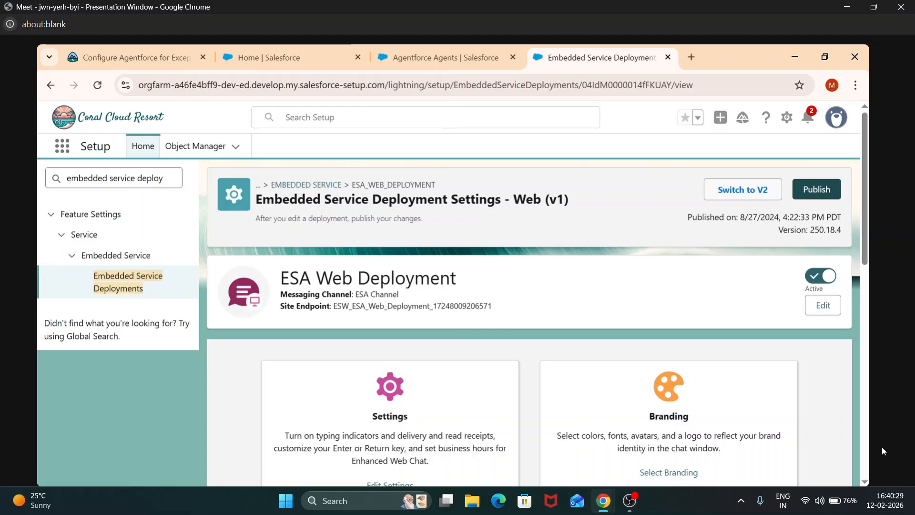
left_click(819, 193)
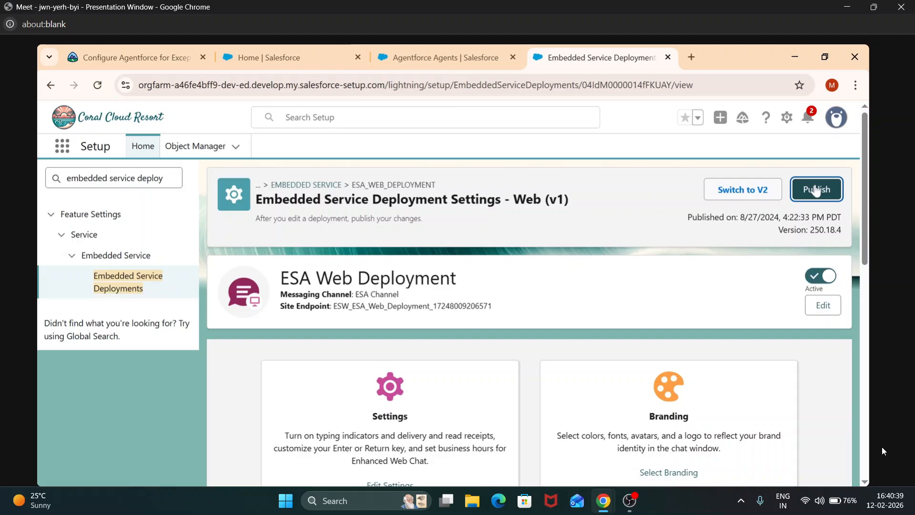
left_click(97, 86)
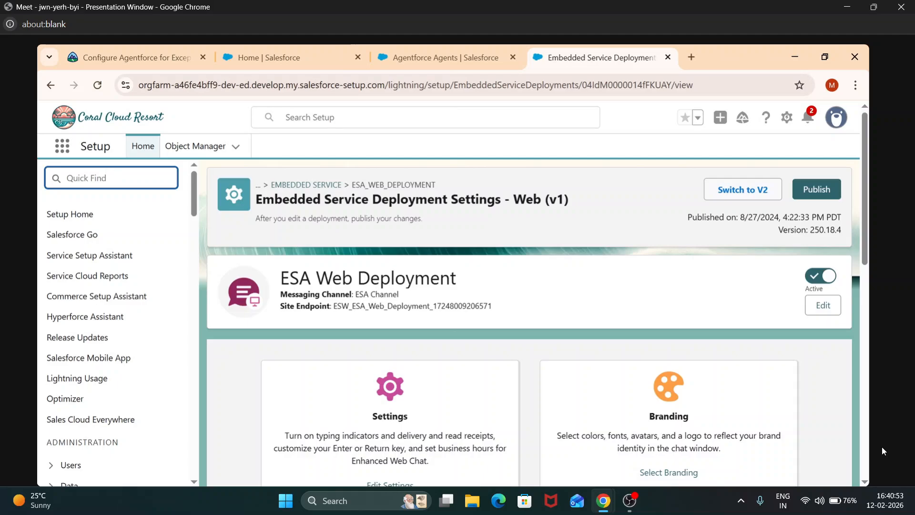
- Search Setup for "flows" and open the Flows page under Process Automation
type("flows")
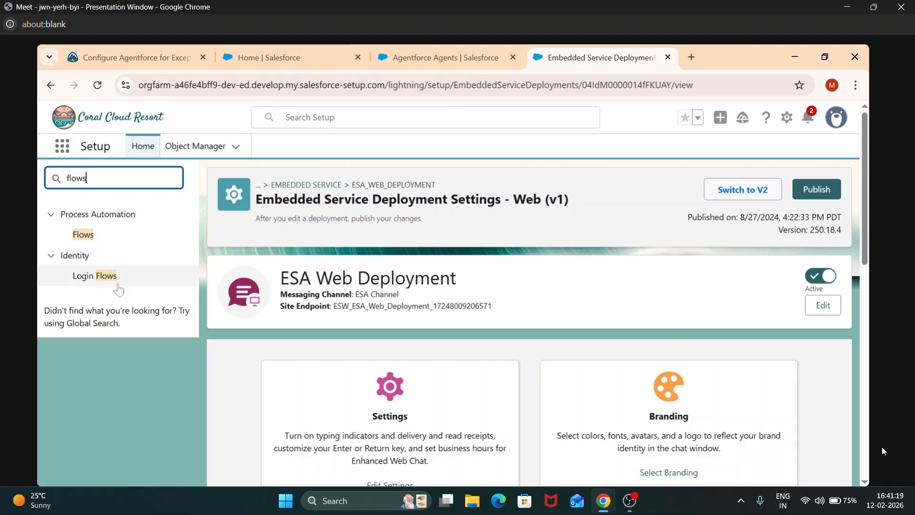
left_click(86, 235)
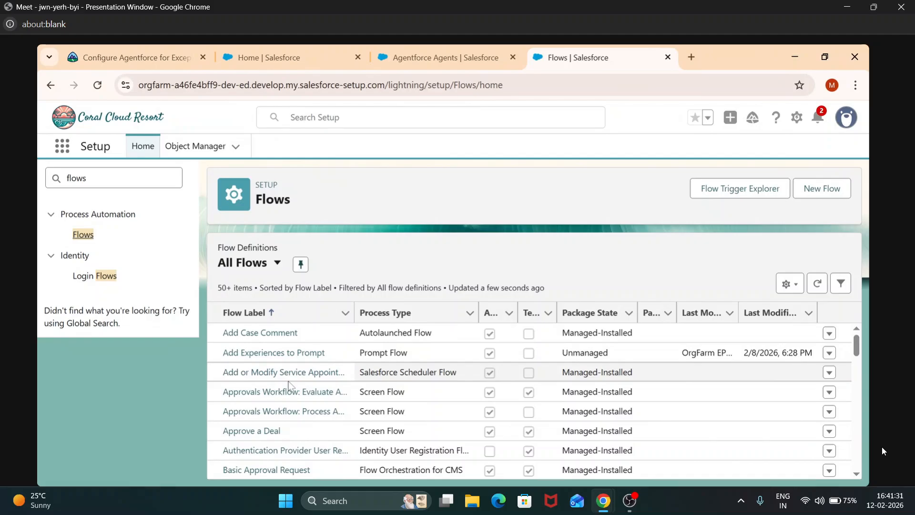
scroll(288, 385, "down", 4)
scroll(295, 384, "up", 4)
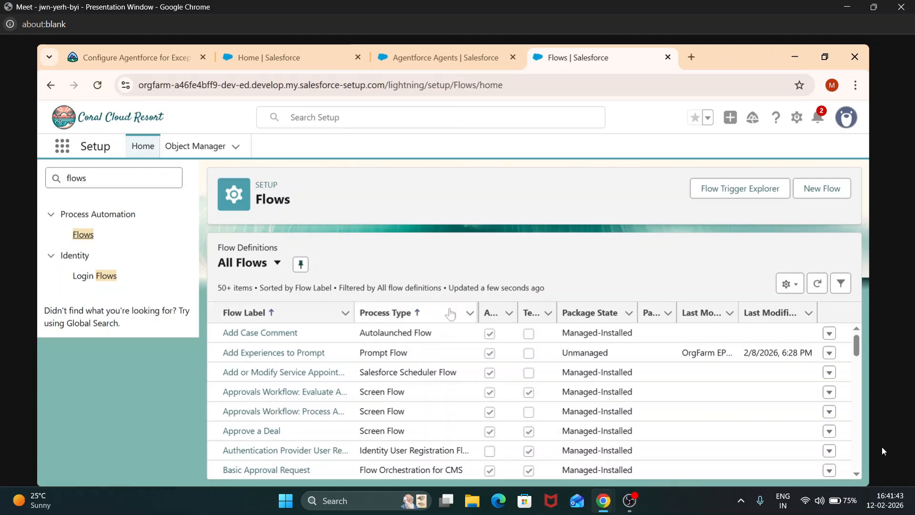
- Sort the flow definitions by Flow Label in descending order and open the Route to ESA flow
left_click(261, 316)
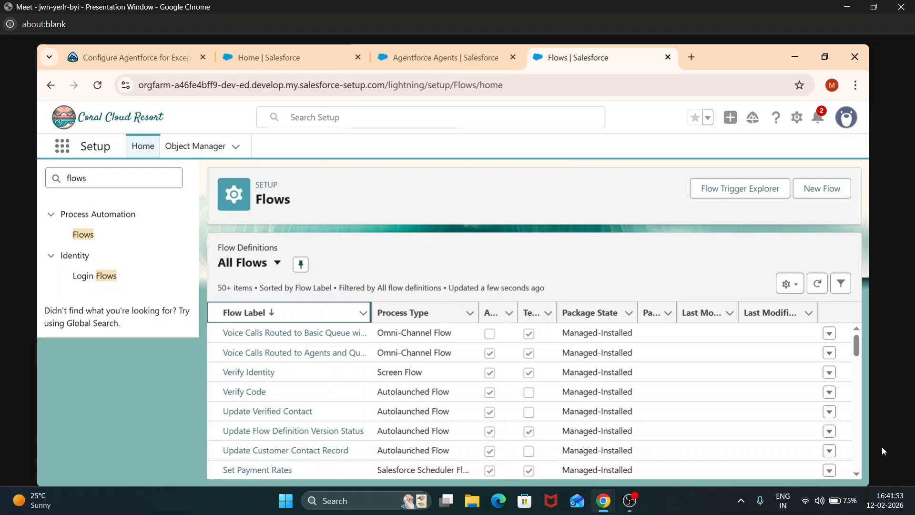
scroll(273, 409, "down", 1)
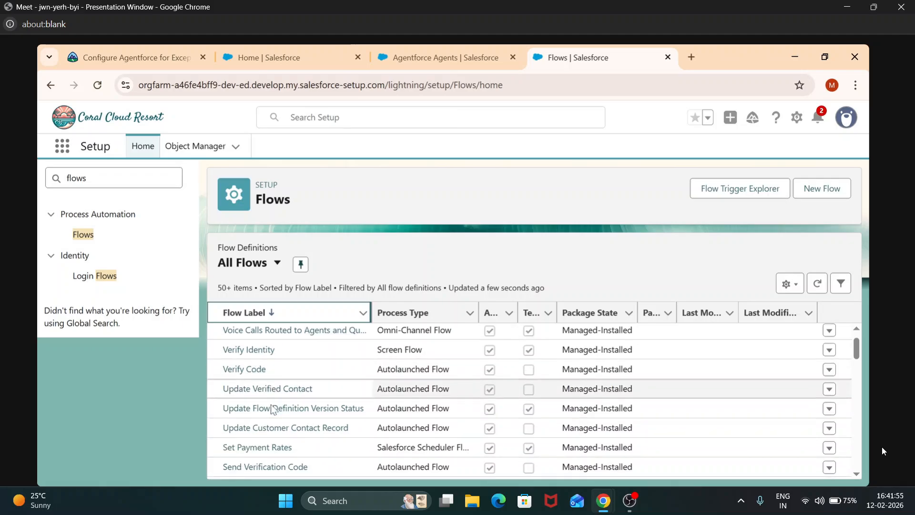
scroll(273, 408, "down", 2)
scroll(272, 409, "down", 1)
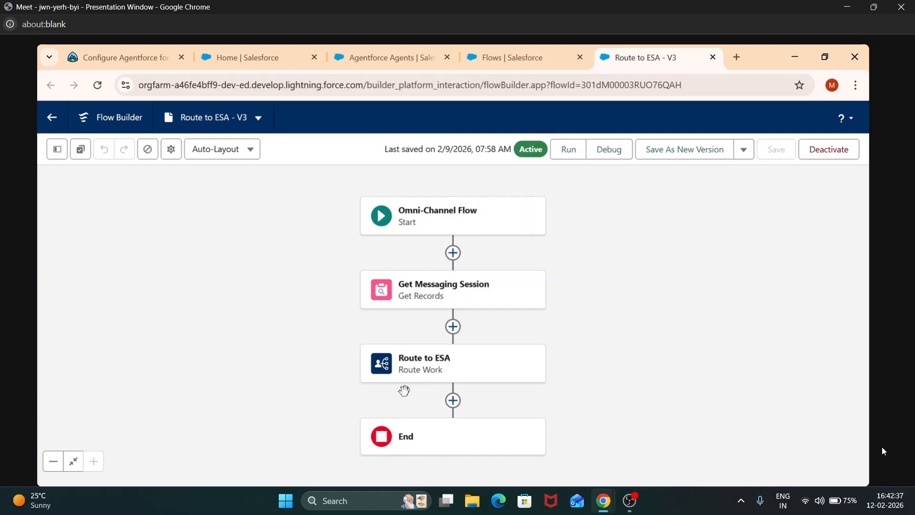
- Open the Route to ESA element's Route Work properties and dismiss the walkthrough
left_click(438, 368)
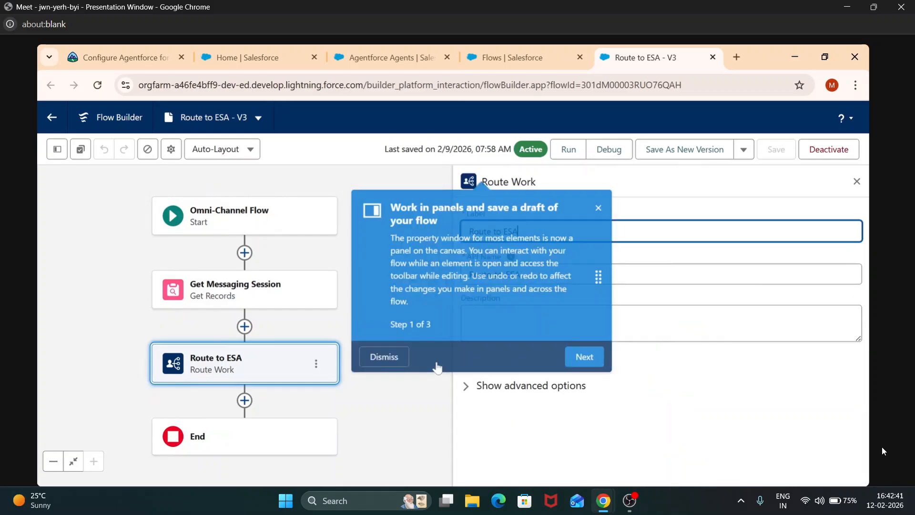
left_click(383, 364)
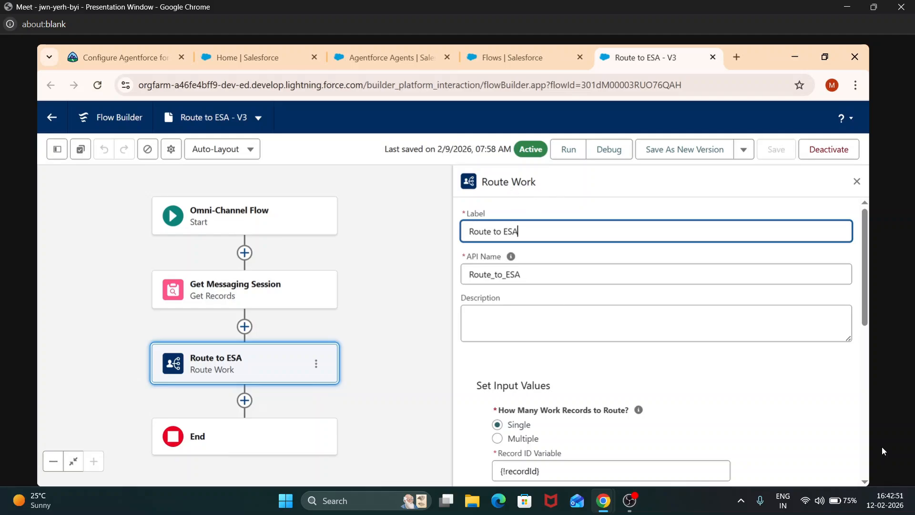
key("XF86AudioLowerVolume")
key("XF86AudioLowerVolume")
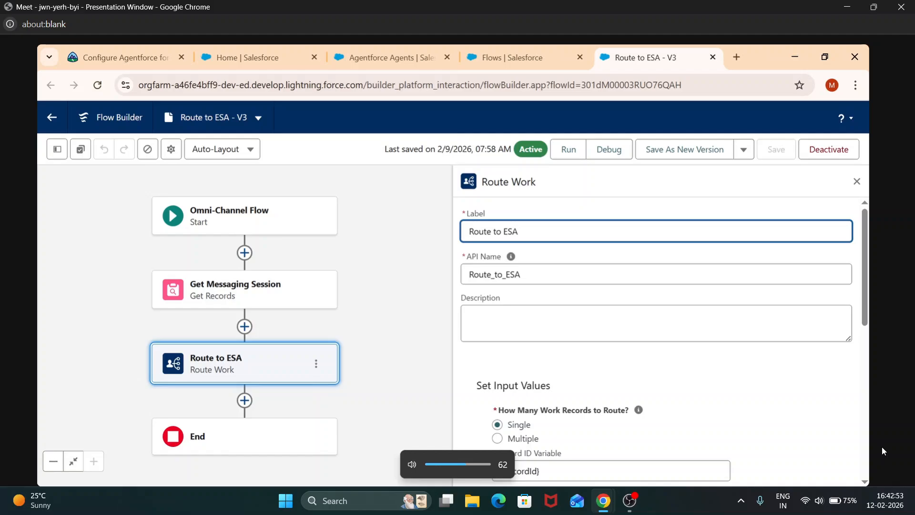
key("XF86AudioLowerVolume")
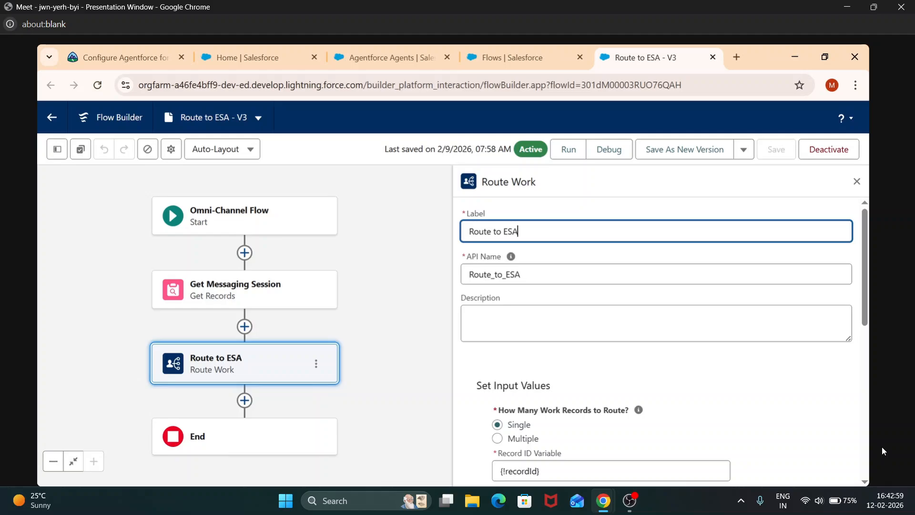
- Set the Route Work element's Route To value to Agentforce Service Agent and select CC Service Agent as the agent
scroll(513, 301, "down", 3)
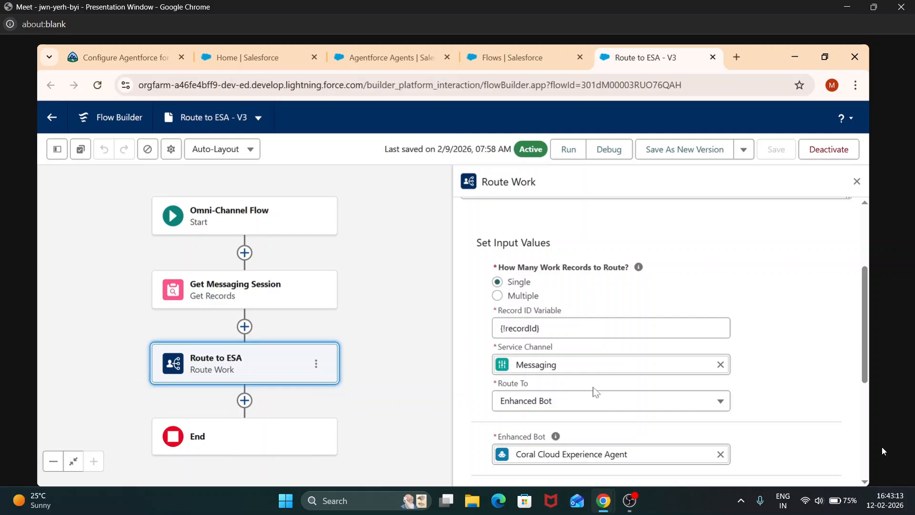
scroll(593, 390, "down", 1)
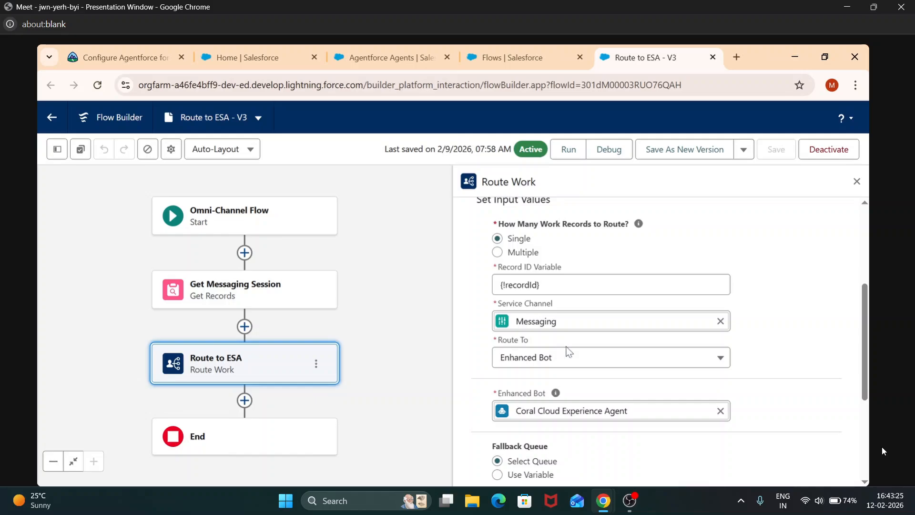
left_click(719, 359)
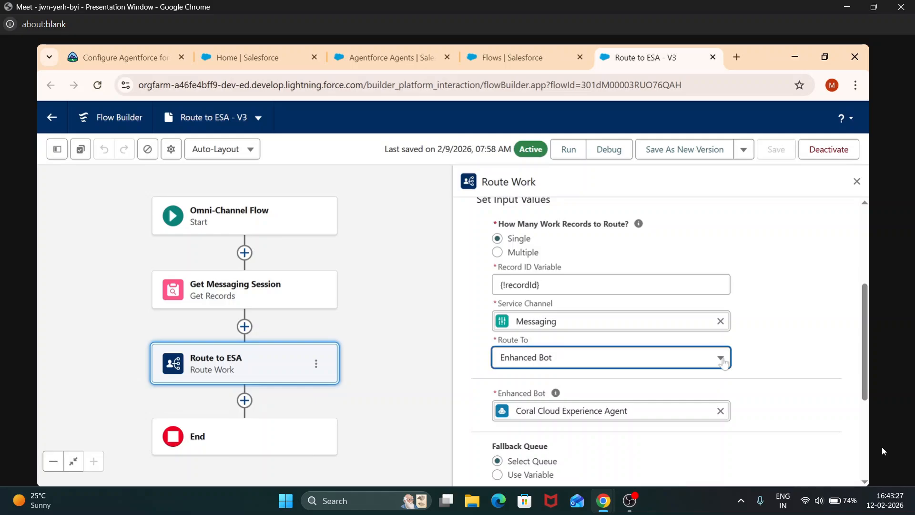
scroll(648, 446, "down", 1)
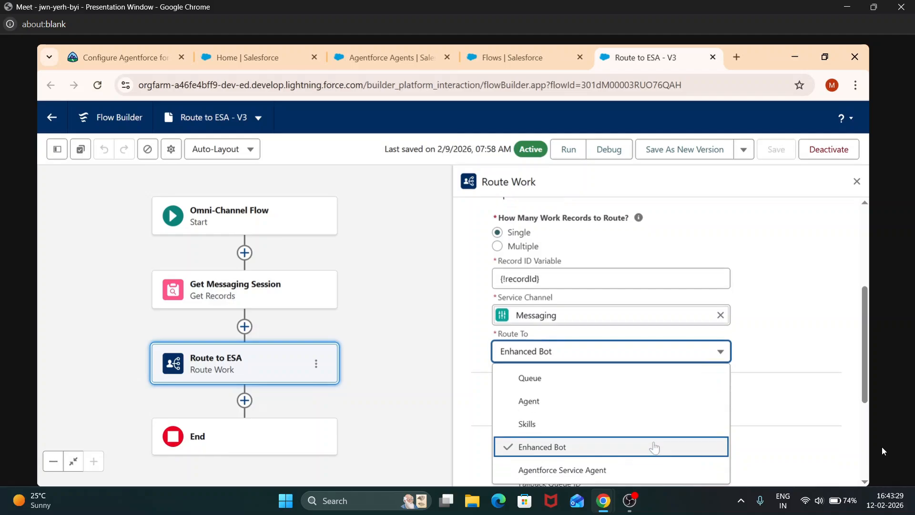
left_click(637, 448)
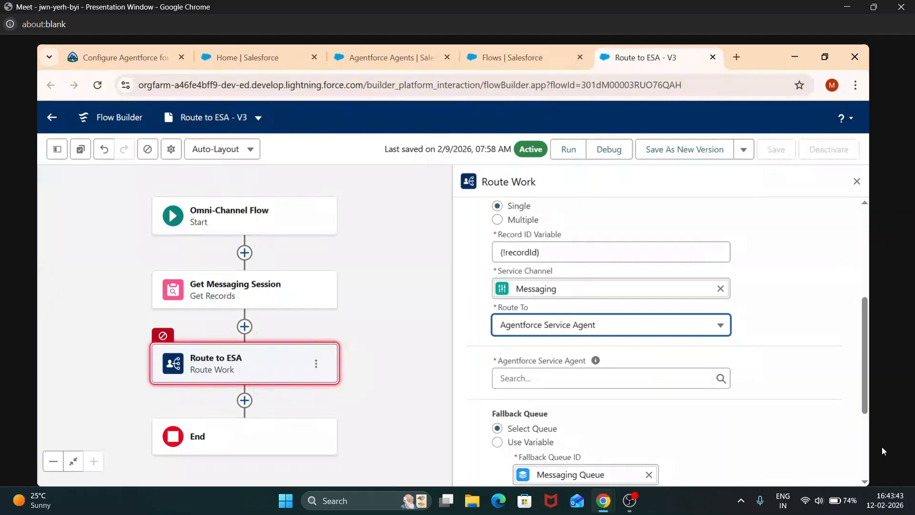
left_click(562, 377)
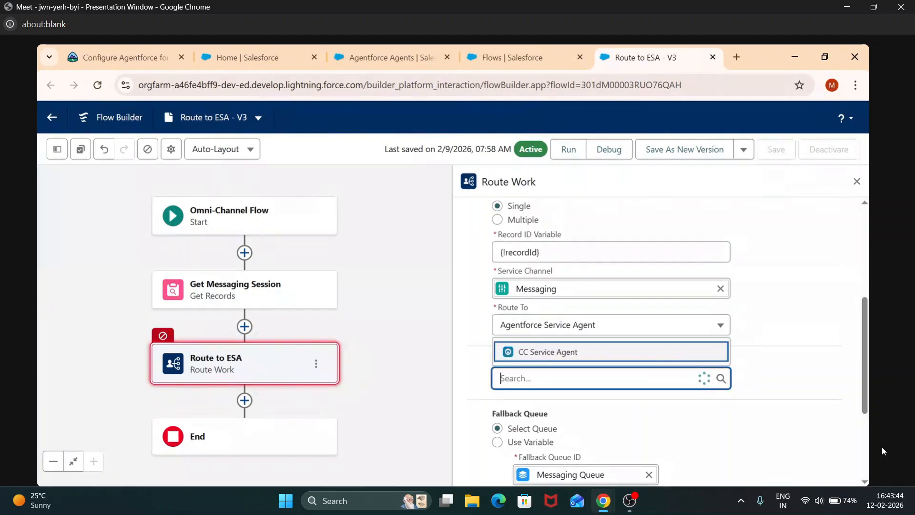
left_click(562, 353)
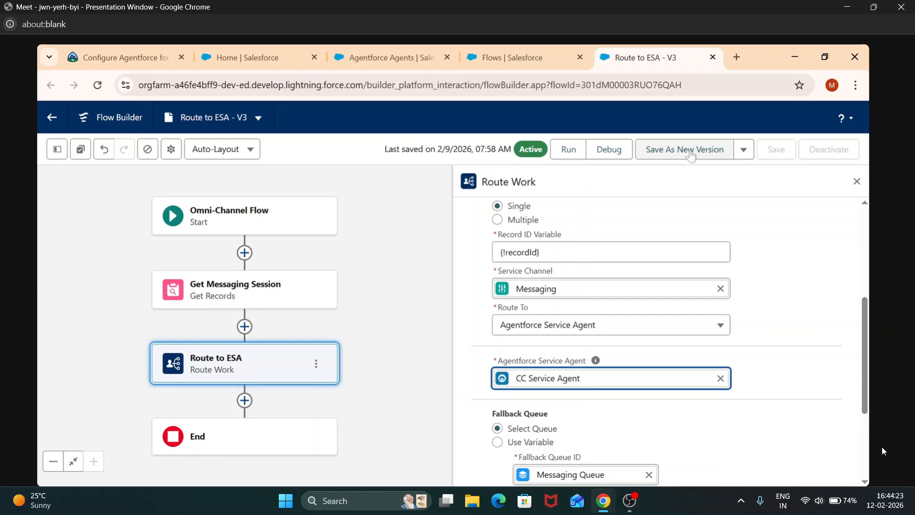
- Save the Route to ESA flow as a new version and activate that version
left_click(690, 156)
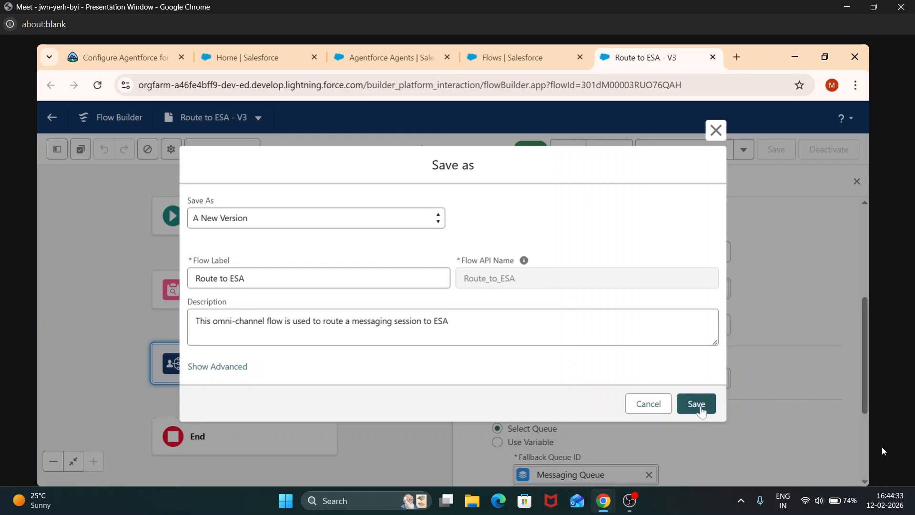
left_click(697, 404)
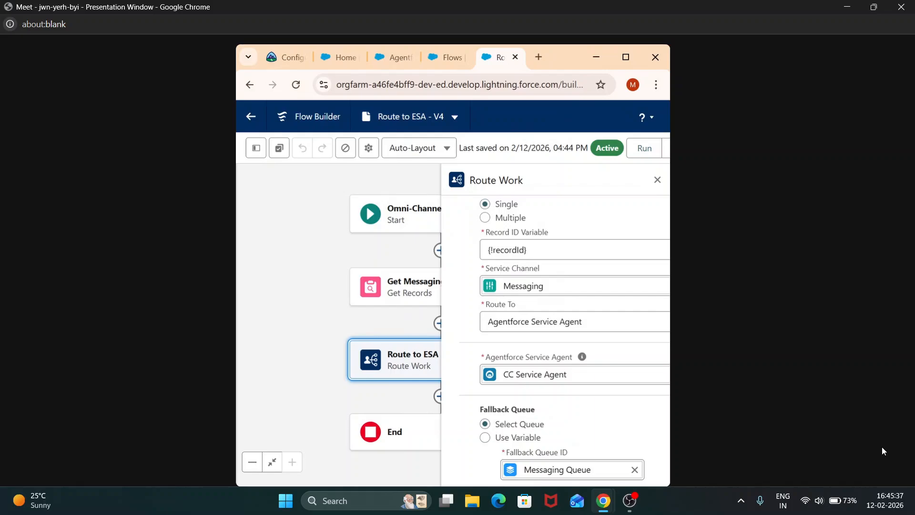
left_click(629, 500)
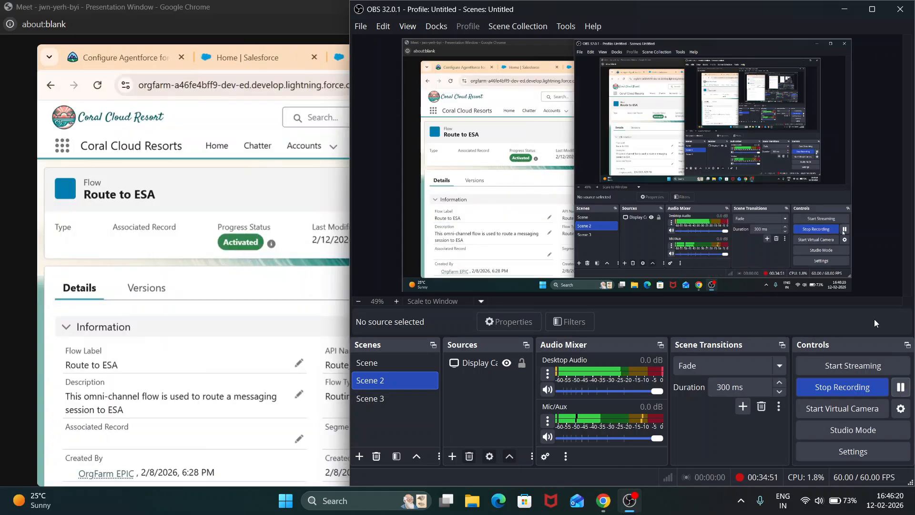
left_click(844, 9)
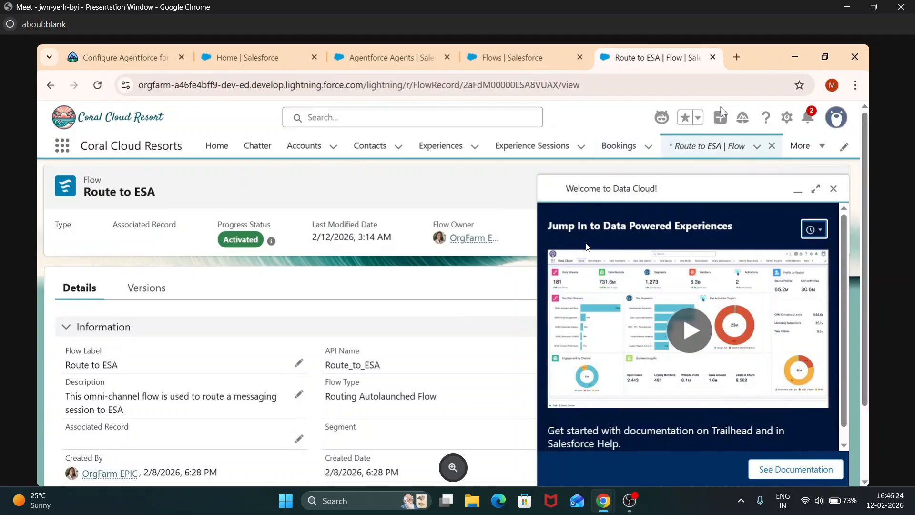
- Dismiss the Data Cloud welcome window, open Setup and search for "All sites" to reach the All Sites page under Digital Experiences
left_click(787, 123)
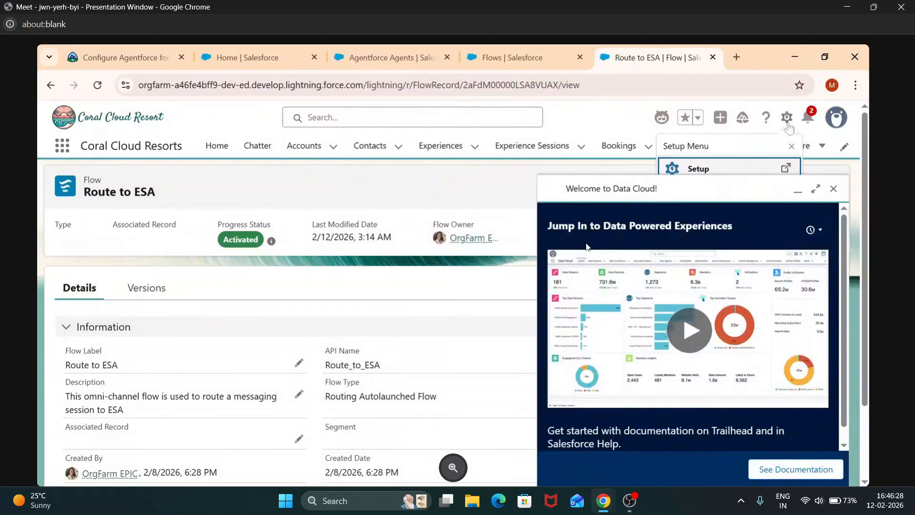
left_click(834, 190)
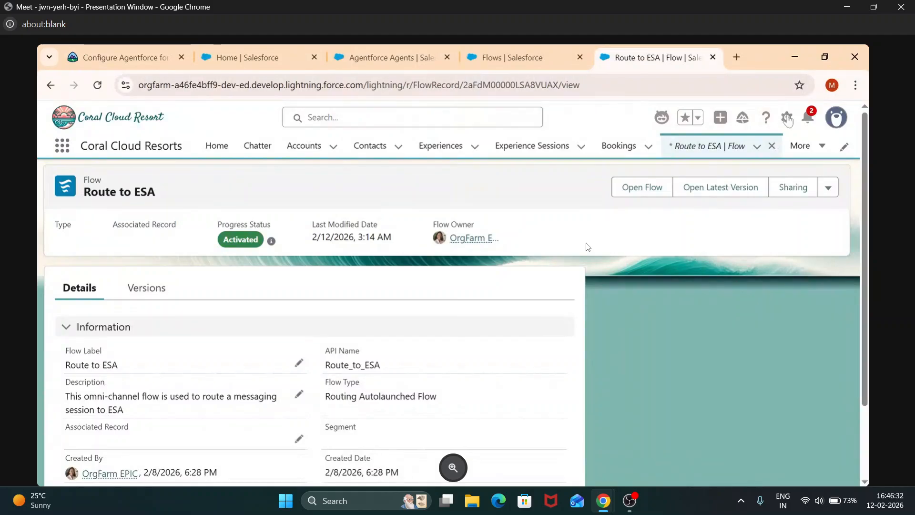
left_click(787, 119)
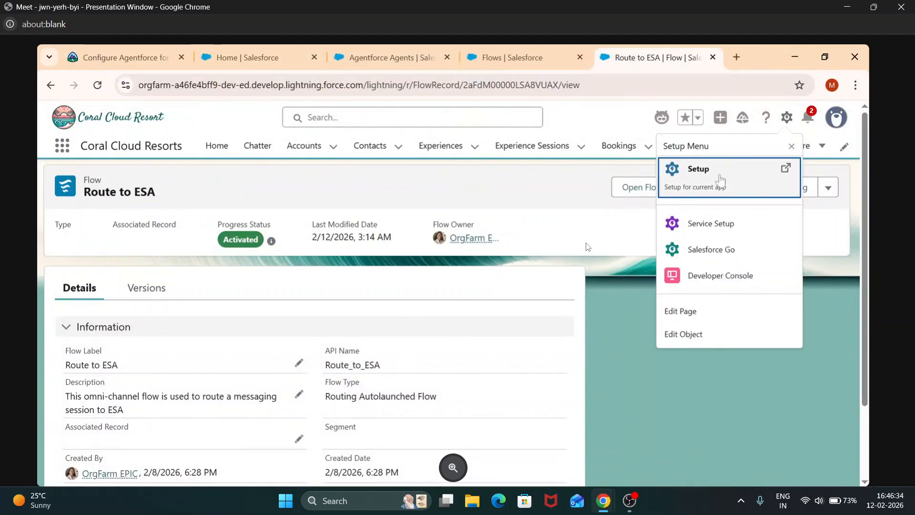
left_click(720, 180)
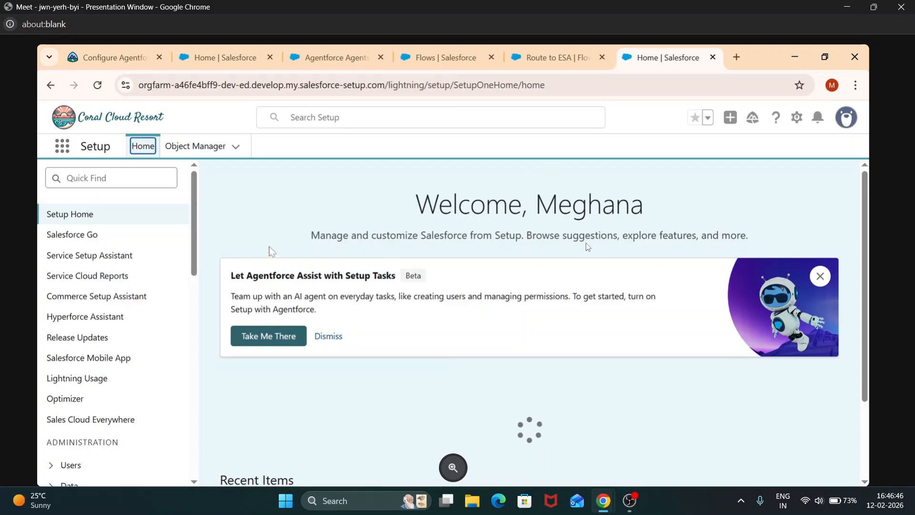
left_click(111, 177)
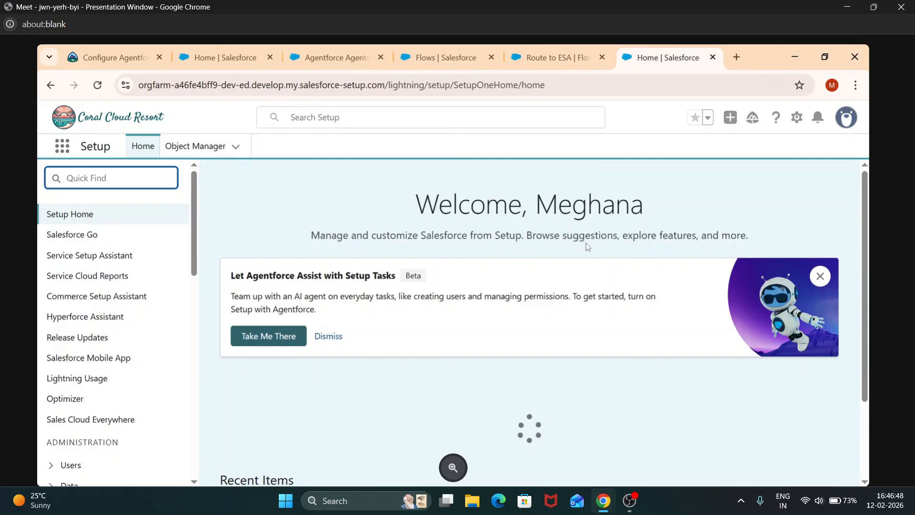
type("All ")
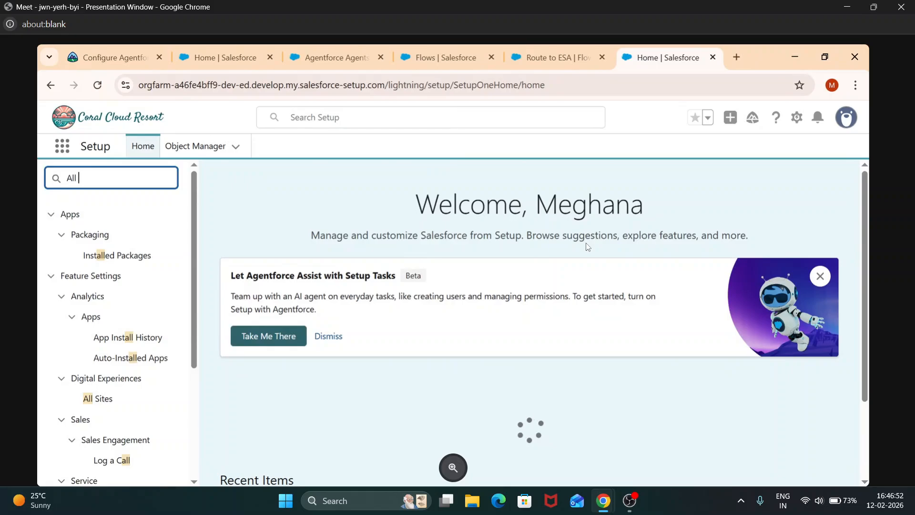
type("sites")
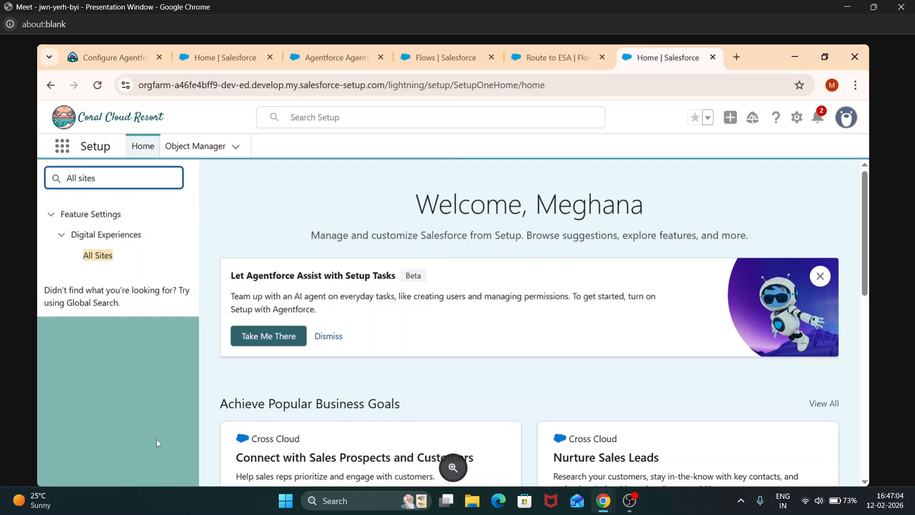
left_click(100, 256)
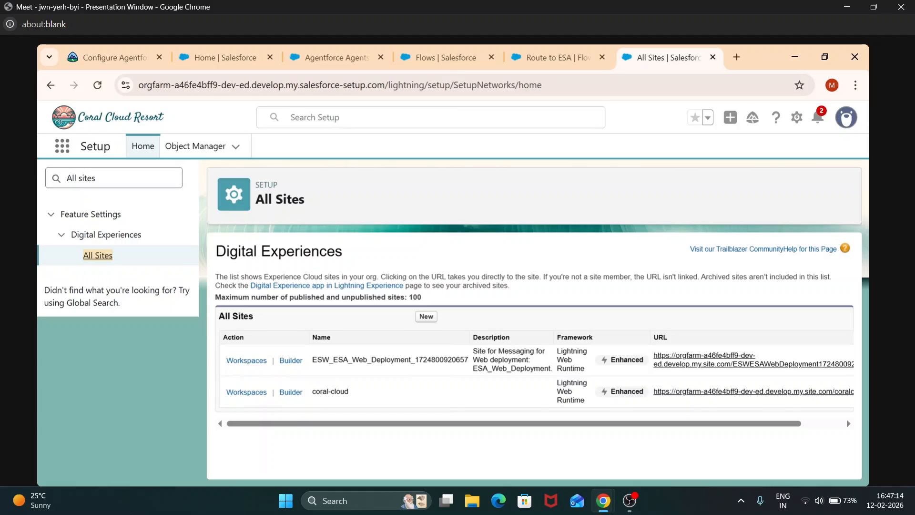
- Open the coral-cloud site in Experience Builder and bring its Home page banner area into view
left_click(291, 392)
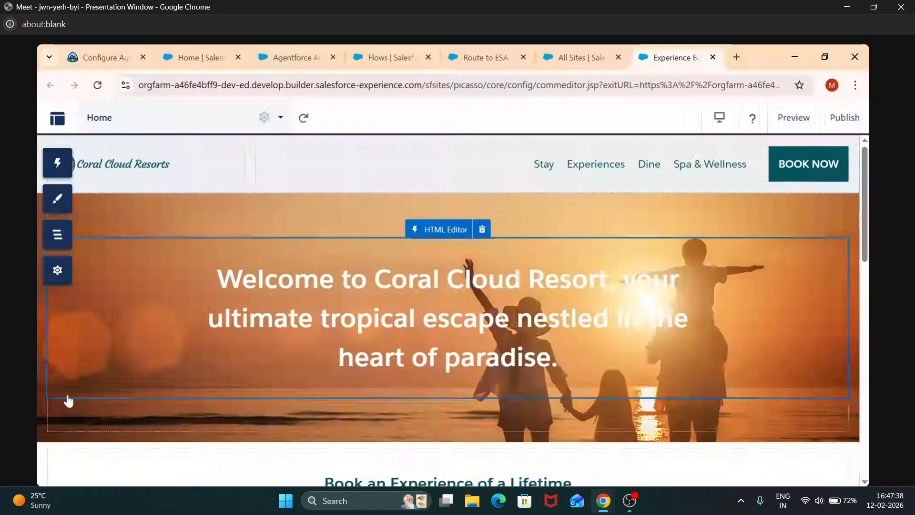
scroll(314, 424, "down", 1)
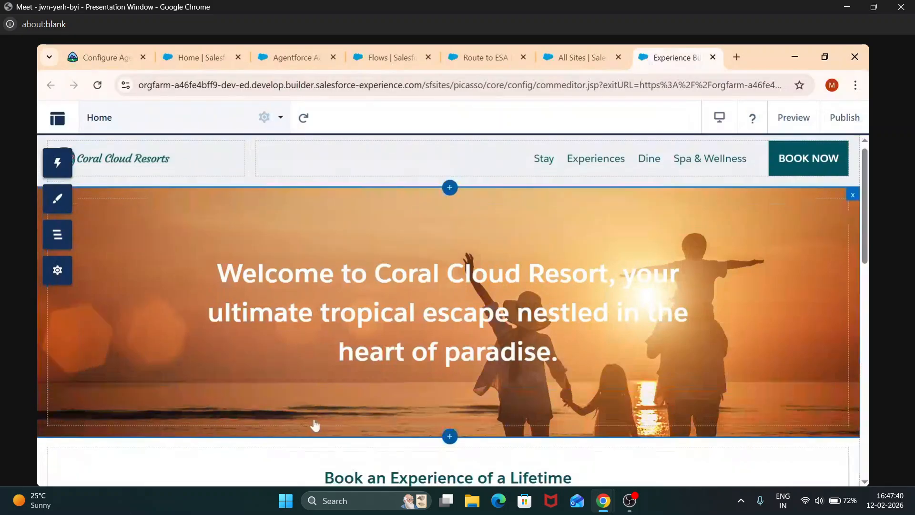
scroll(315, 424, "down", 3)
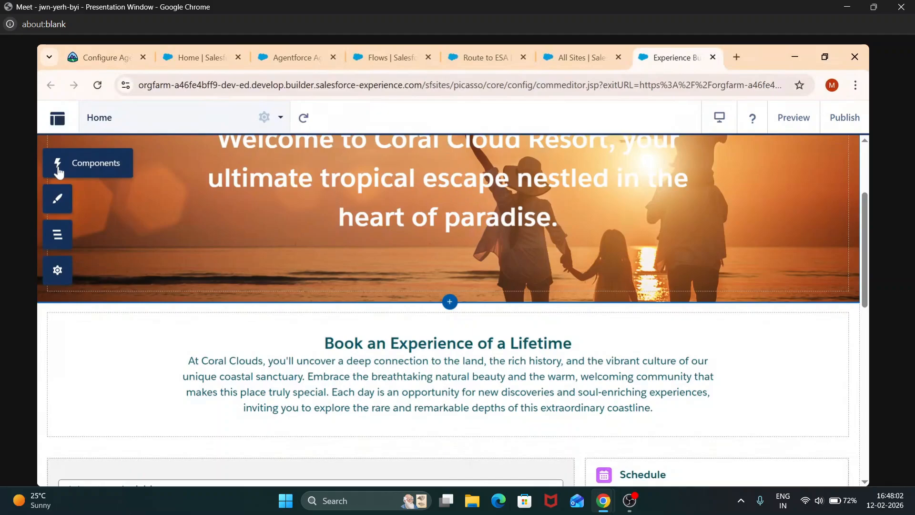
- Search the site's components for "embedded messaging" and find Embedded Messaging under Support
left_click(58, 167)
type("embedde")
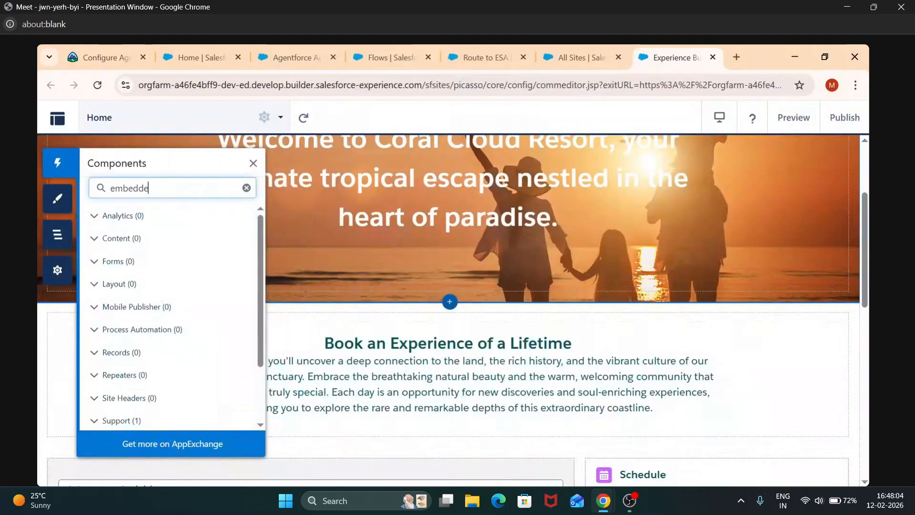
type("d m")
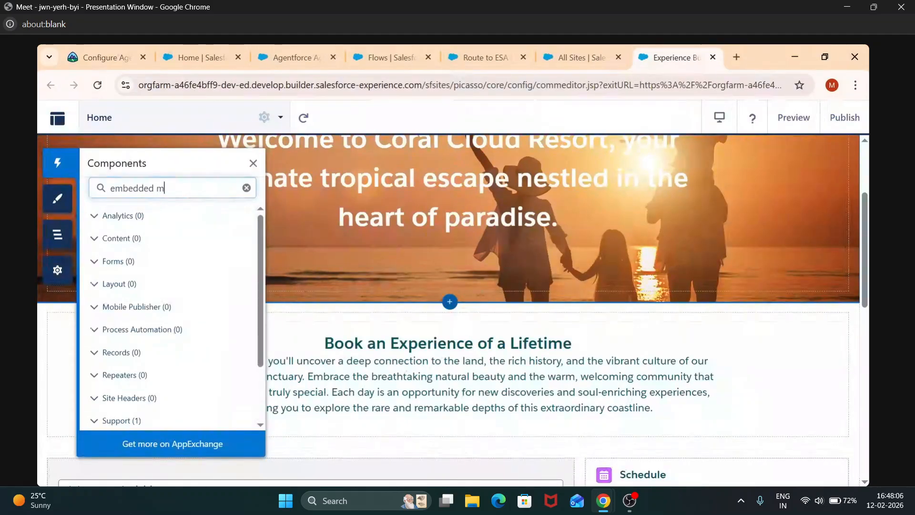
type("essaging")
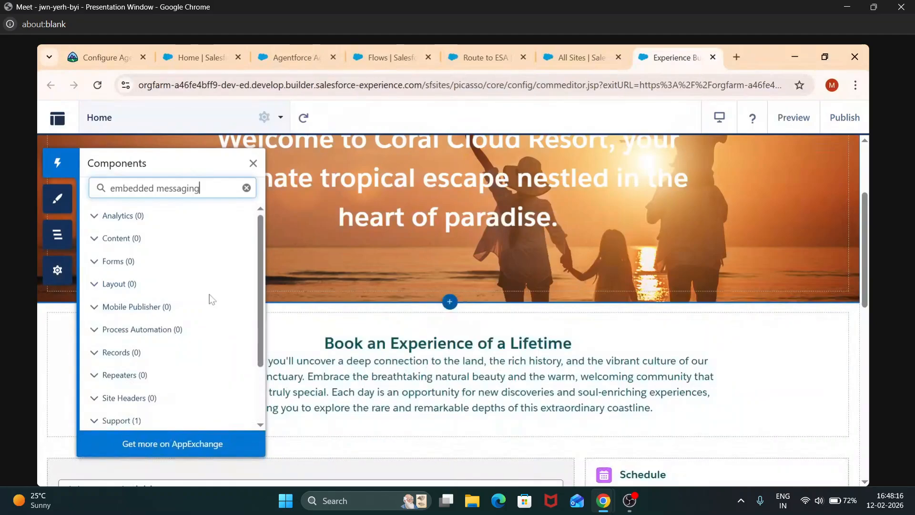
scroll(210, 293, "down", 2)
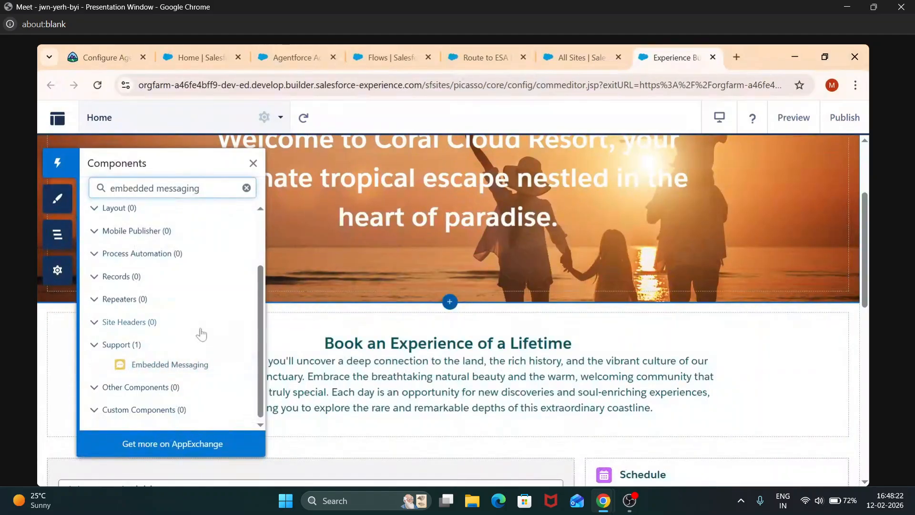
scroll(198, 333, "up", 3)
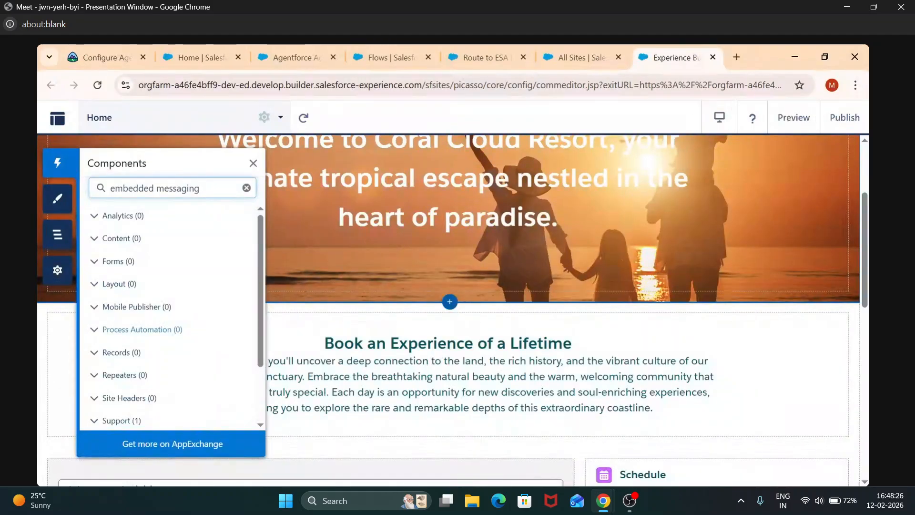
scroll(143, 327, "down", 3)
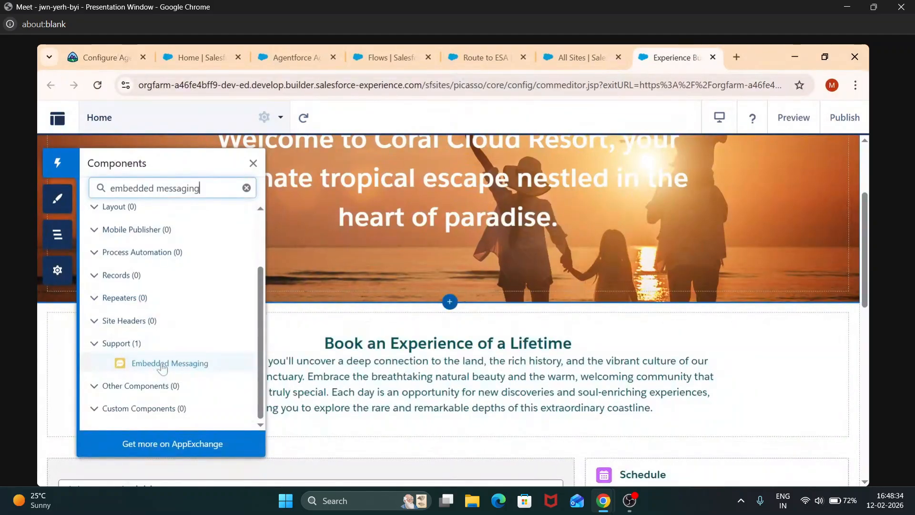
left_click_drag(160, 363, 379, 287)
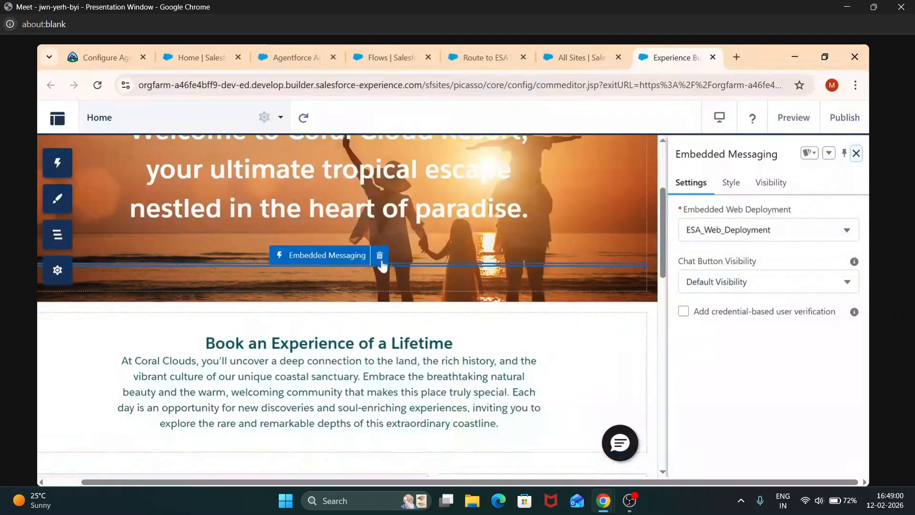
left_click(380, 257)
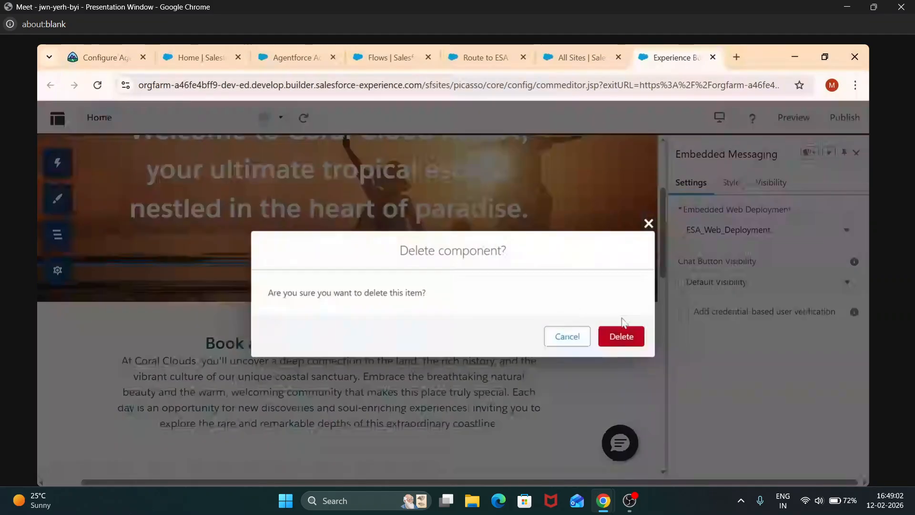
left_click(623, 336)
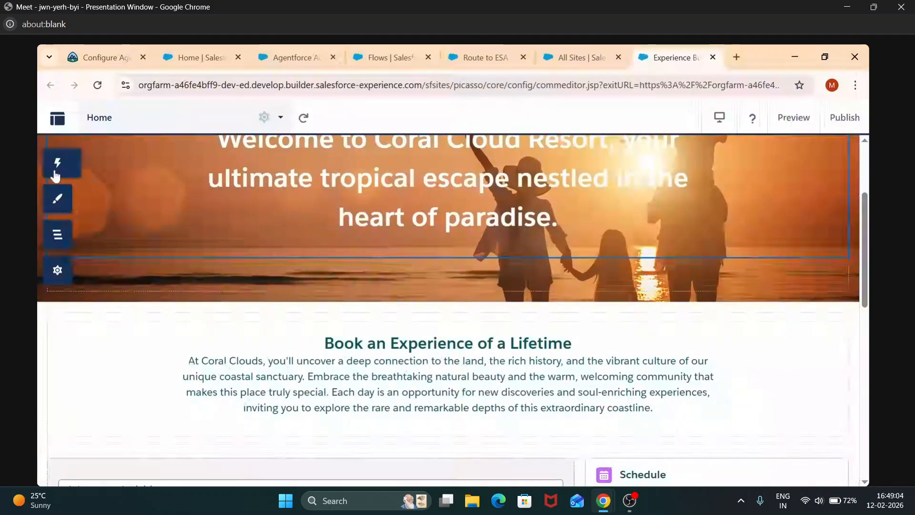
- Add the Embedded Messaging component to the Home page's banner section, below the welcome heading
left_click(58, 169)
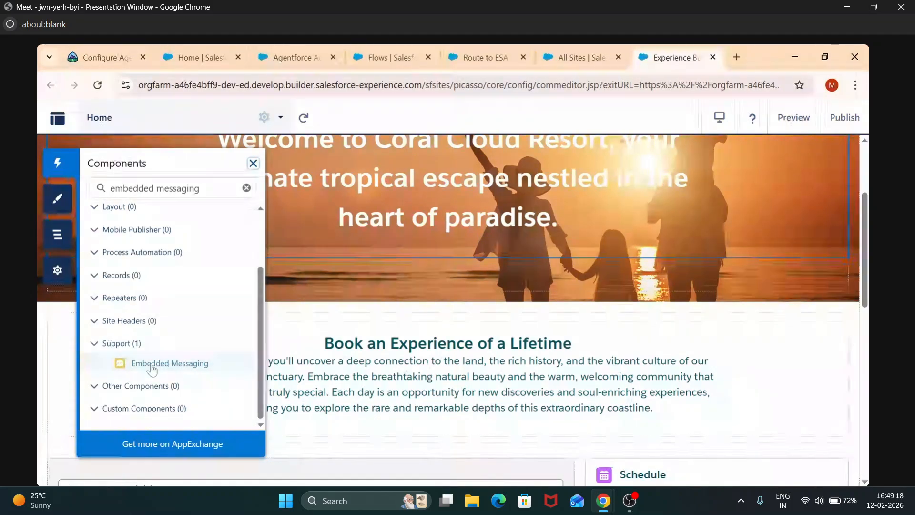
left_click_drag(152, 364, 324, 326)
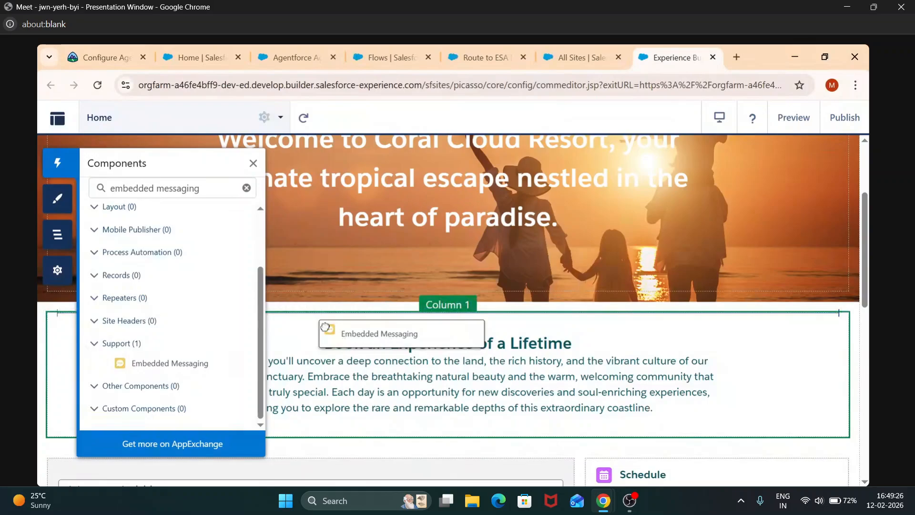
left_click_drag(325, 327, 381, 289)
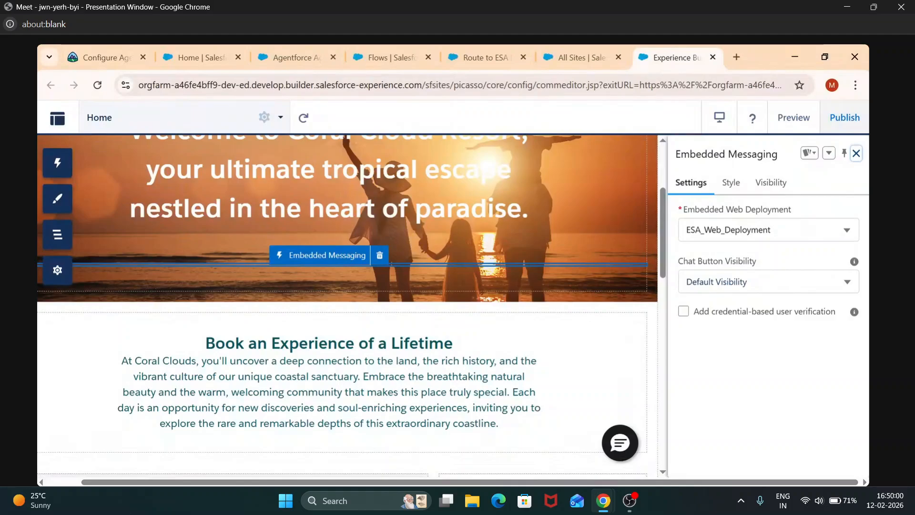
- Publish the coral-cloud site's changes without a publication description and dismiss the publishing notice
left_click(844, 117)
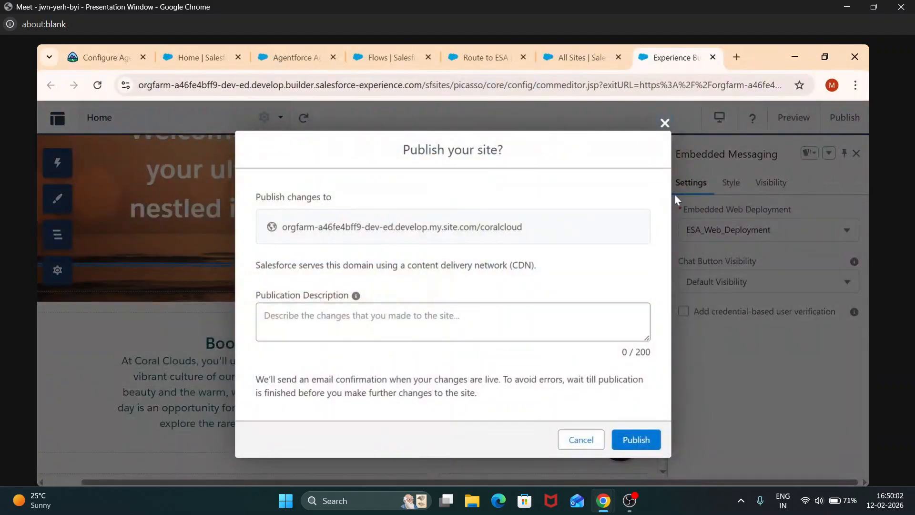
left_click(637, 439)
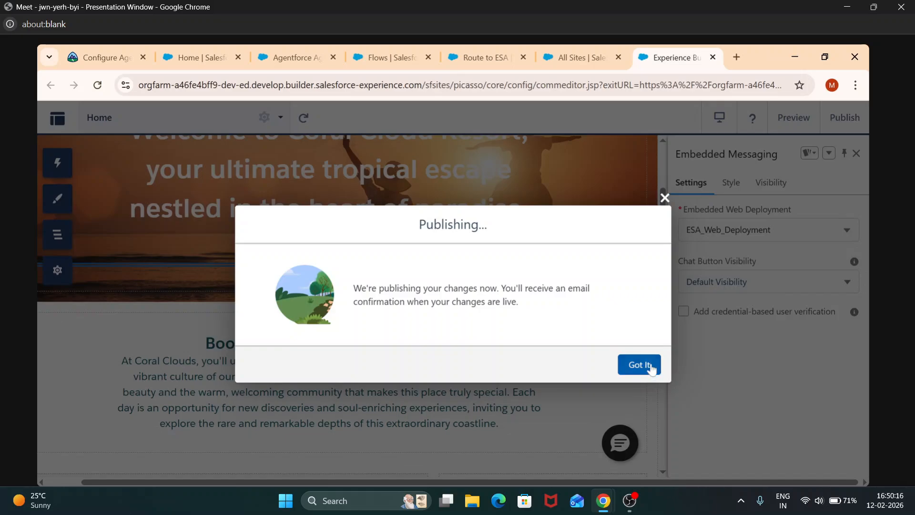
left_click(650, 367)
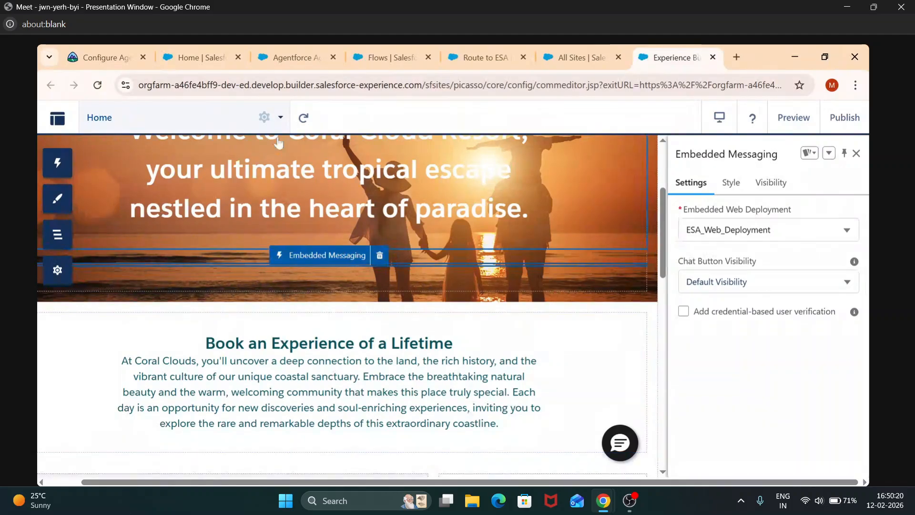
left_click(57, 168)
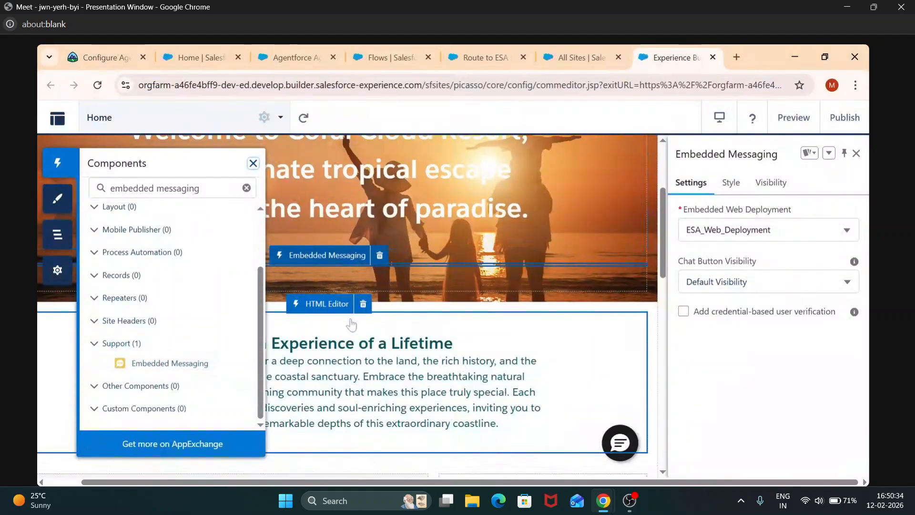
left_click(397, 309)
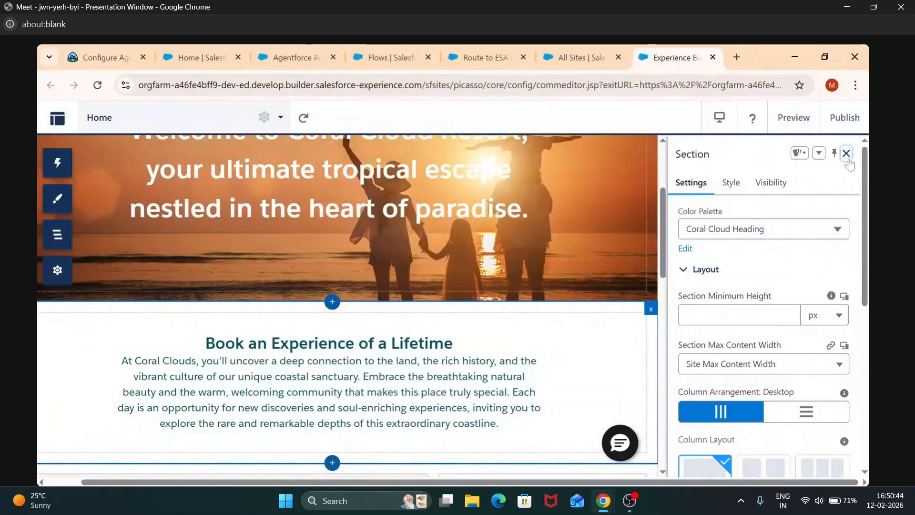
left_click(847, 157)
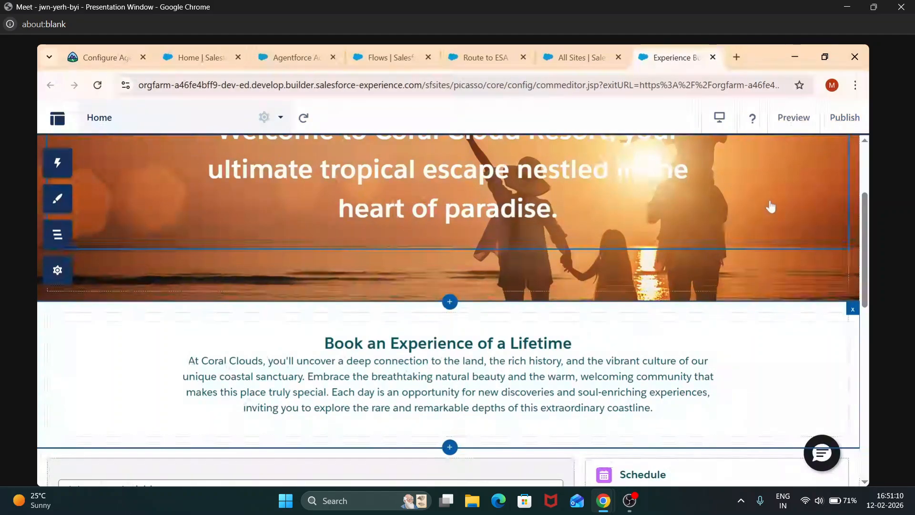
left_click(830, 55)
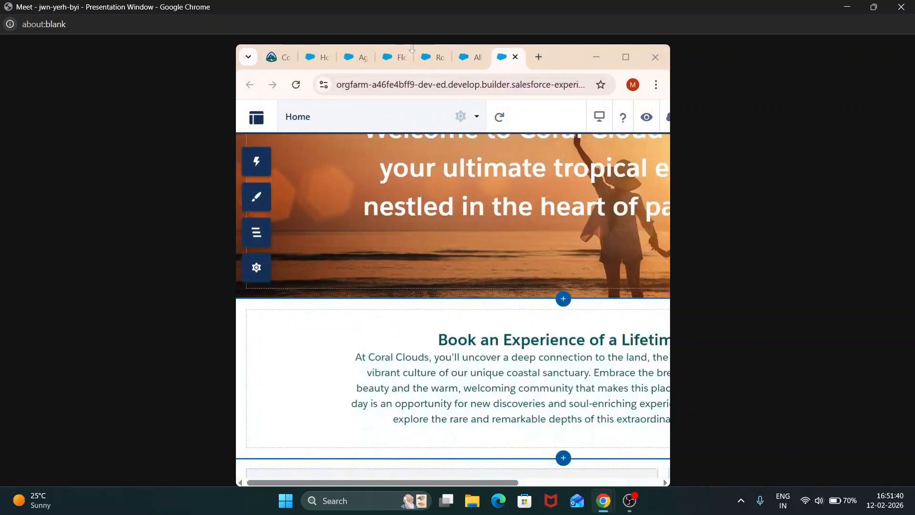
left_click(453, 49)
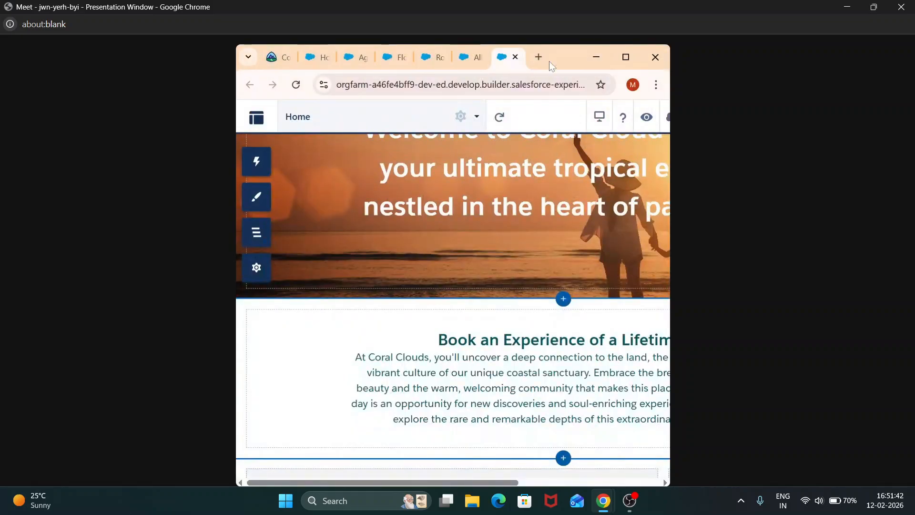
- Open the published coral-cloud site from Experience Builder and start a chat with CC Service Agent
left_click(625, 57)
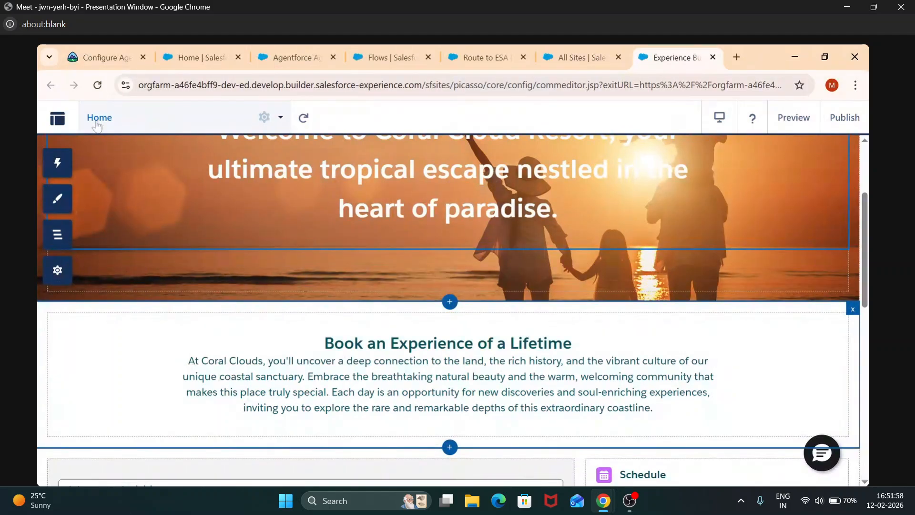
left_click(55, 123)
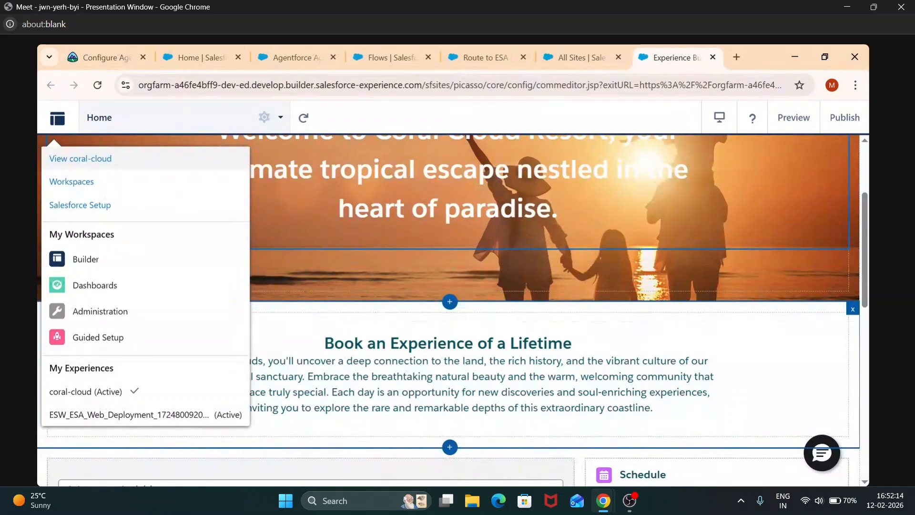
left_click(119, 164)
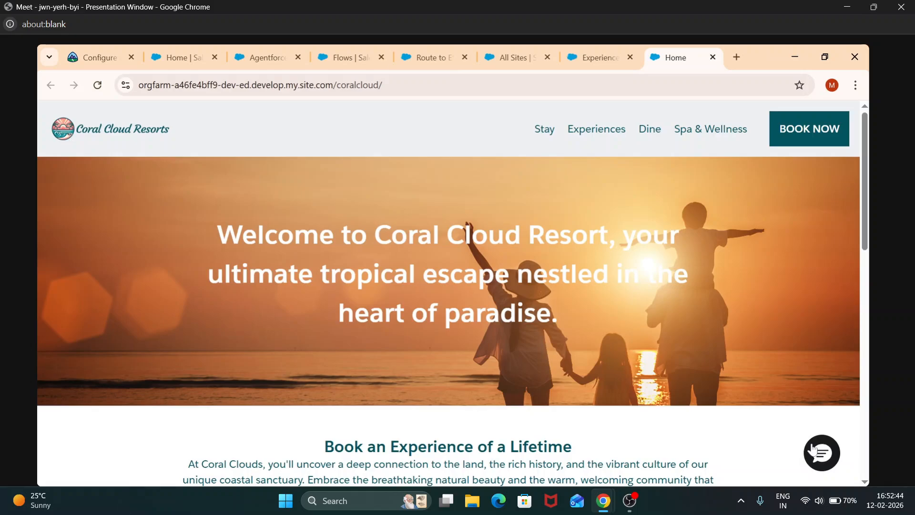
left_click(824, 455)
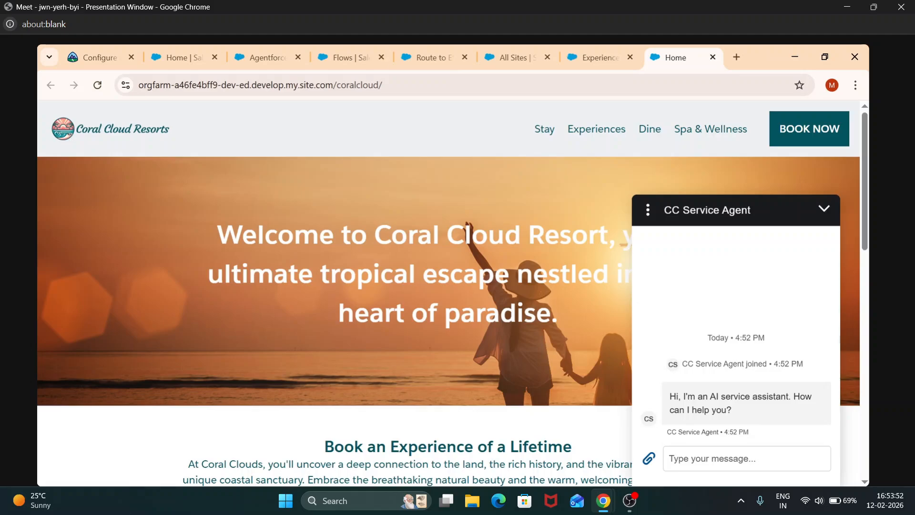
left_click(746, 458)
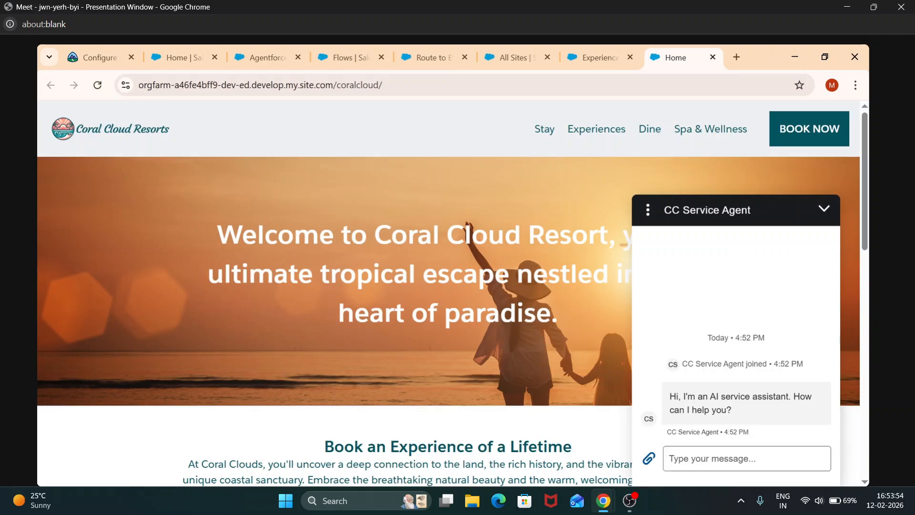
- Send the agent the Trailhead prompt "Can you let me know about the Underground Cave Exploration?" and read the reply
left_click(97, 56)
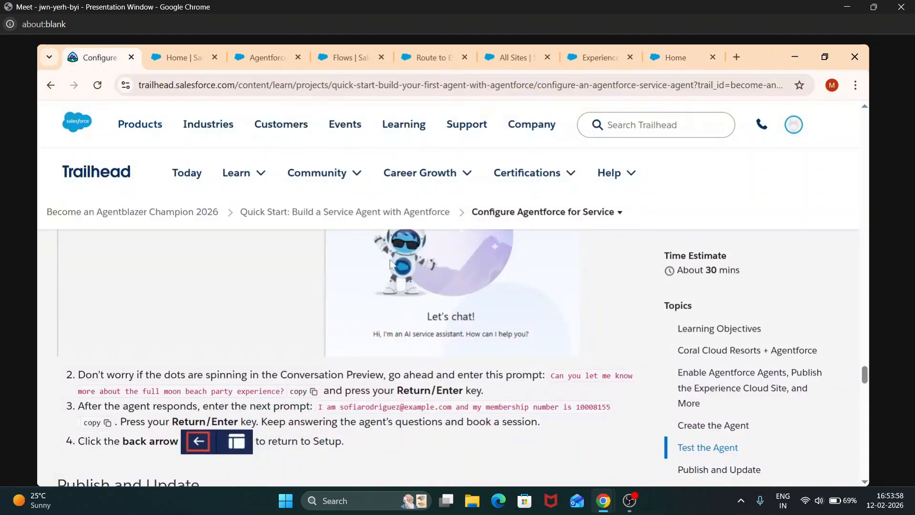
scroll(390, 263, "down", 15)
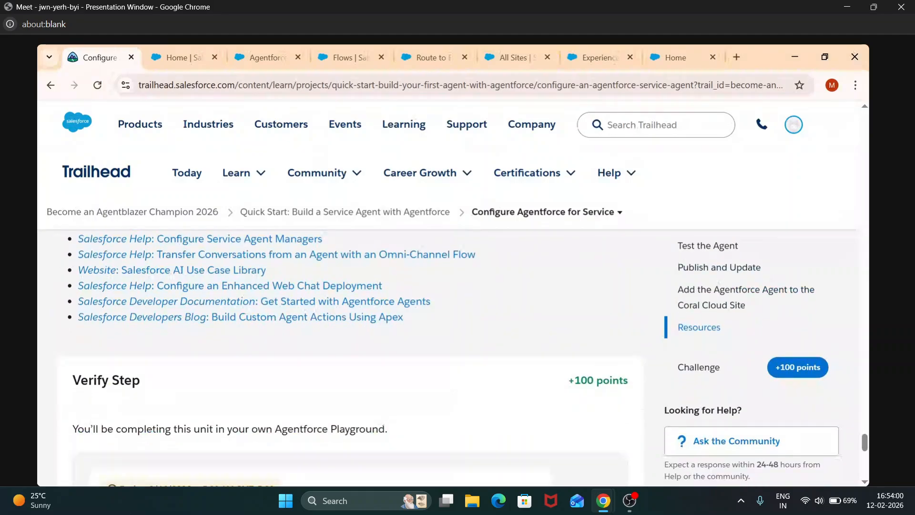
scroll(457, 357, "up", 10)
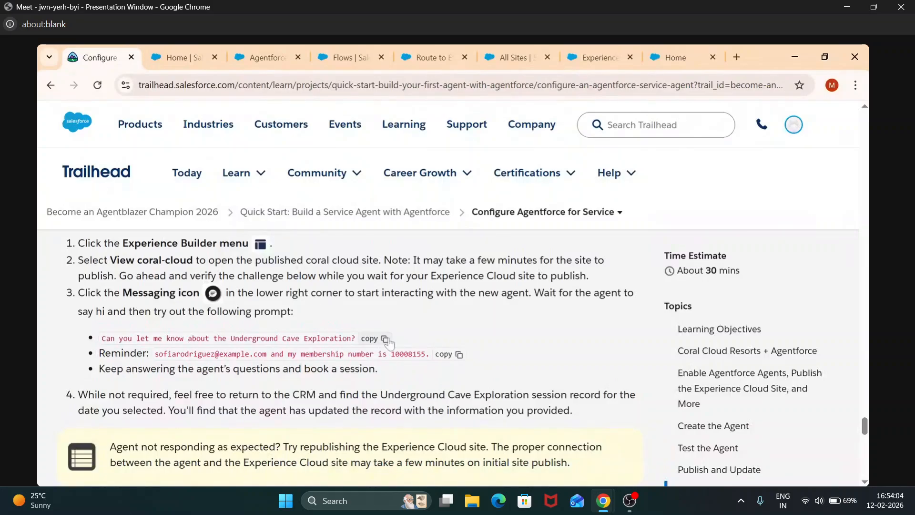
left_click(371, 340)
left_click(672, 57)
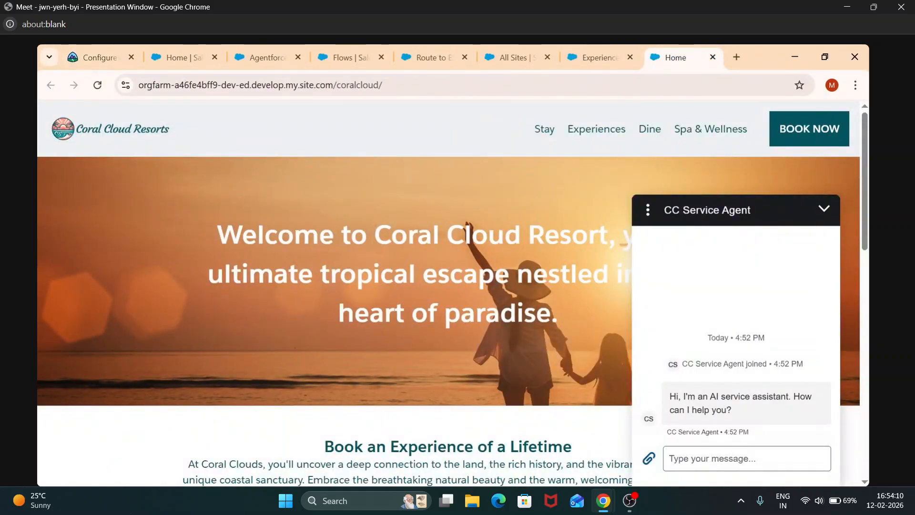
type("Can you let me know about the Underground Cave Exploration?")
key("Return")
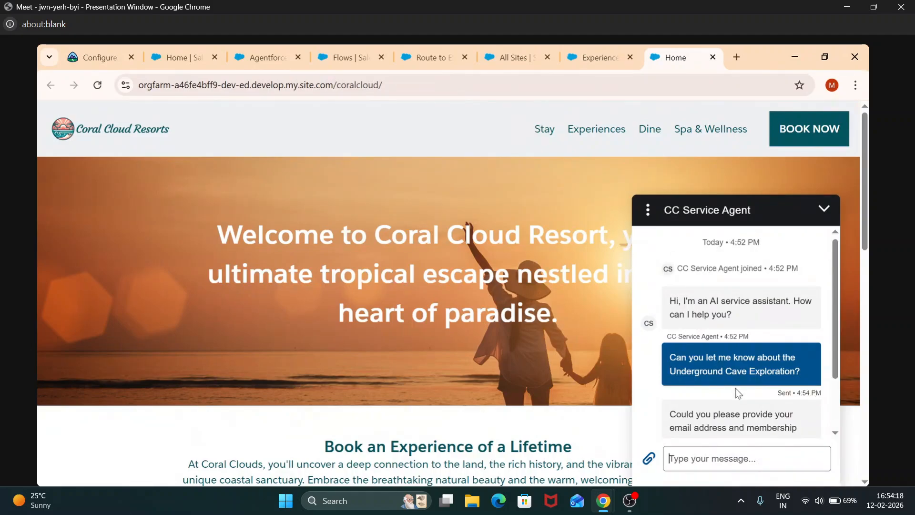
scroll(736, 390, "down", 2)
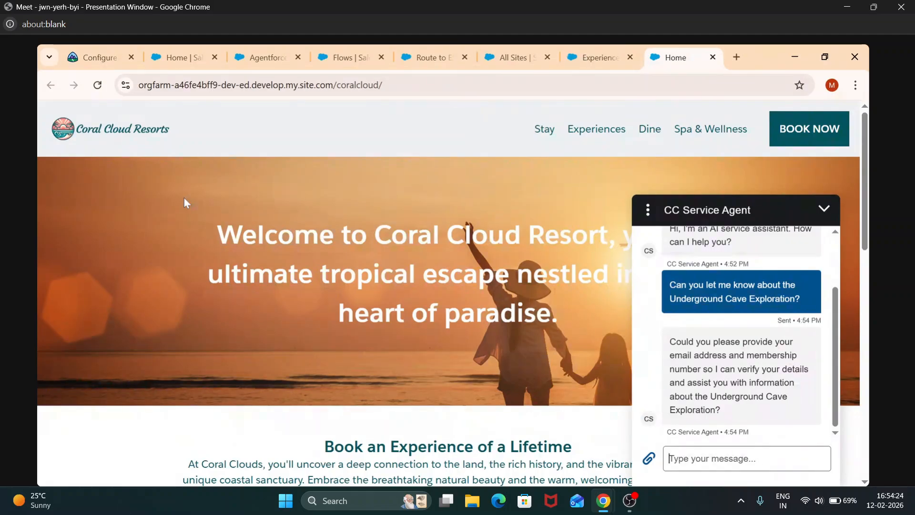
- Send the agent the sample customer's email address and membership number from the Trailhead instructions, and review its reply
left_click(84, 55)
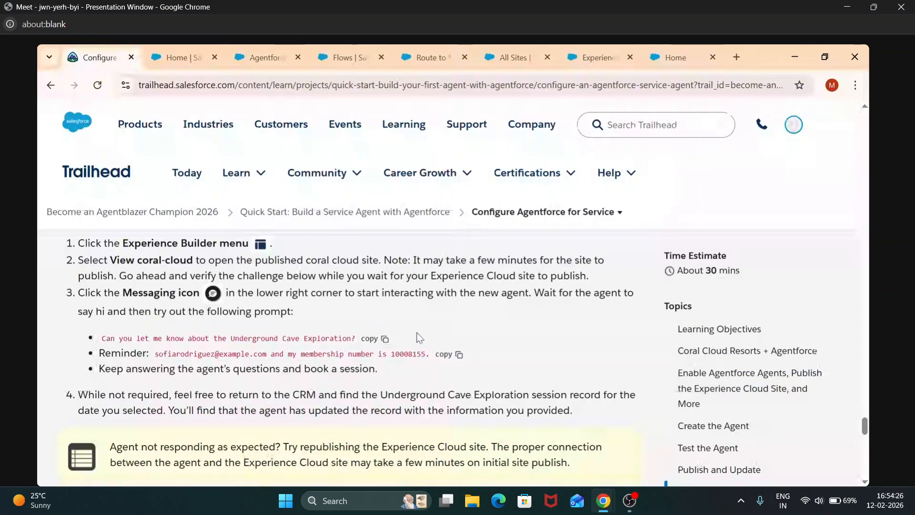
left_click(452, 355)
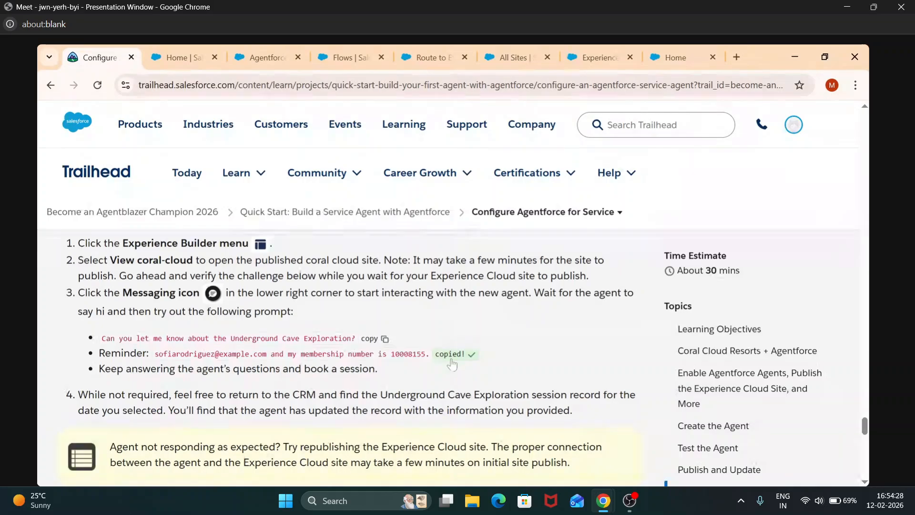
left_click(674, 56)
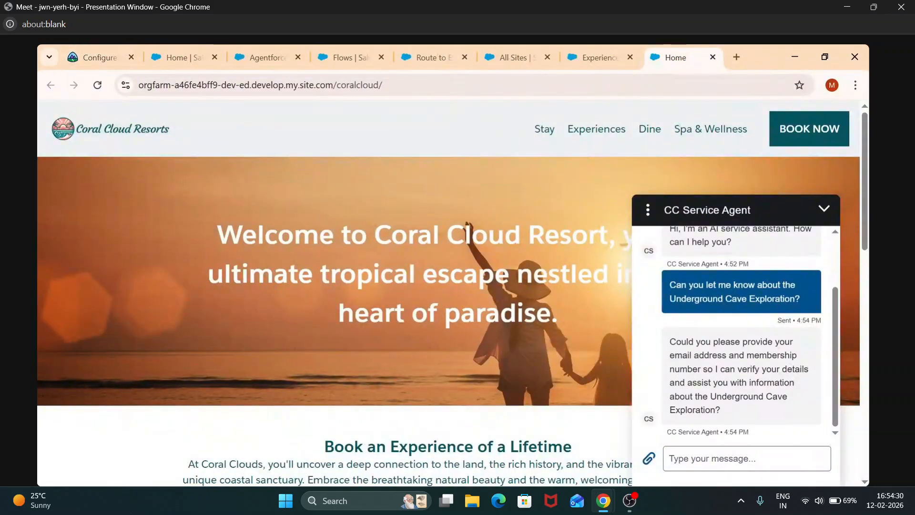
key("ctrl+v")
key("Return")
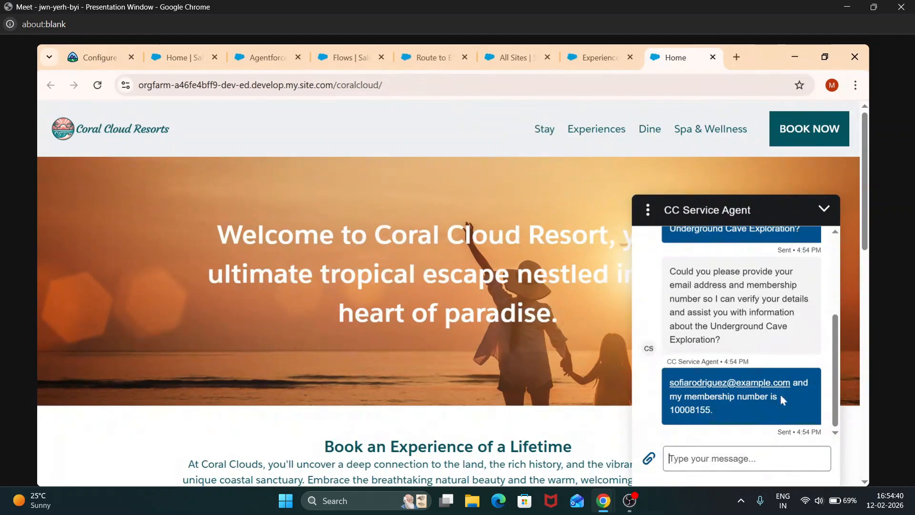
scroll(779, 393, "down", 3)
scroll(754, 265, "up", 3)
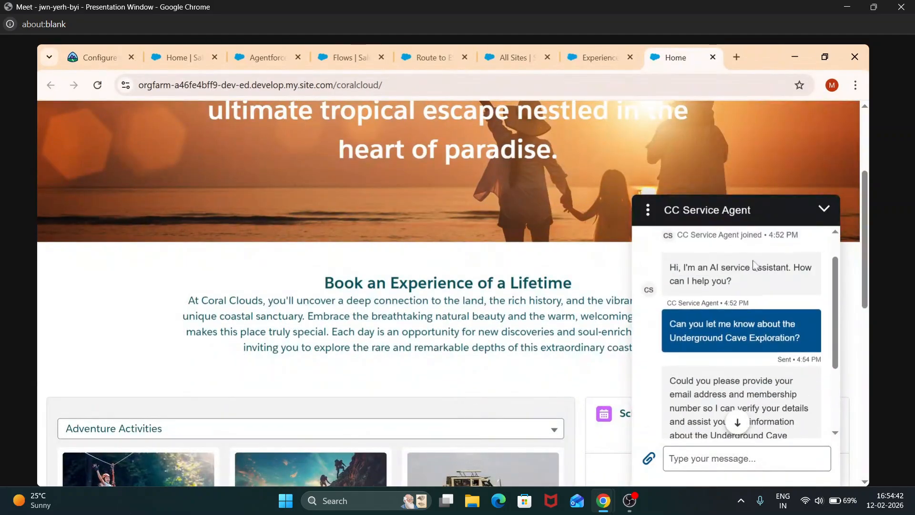
scroll(763, 283, "down", 8)
scroll(621, 325, "up", 2)
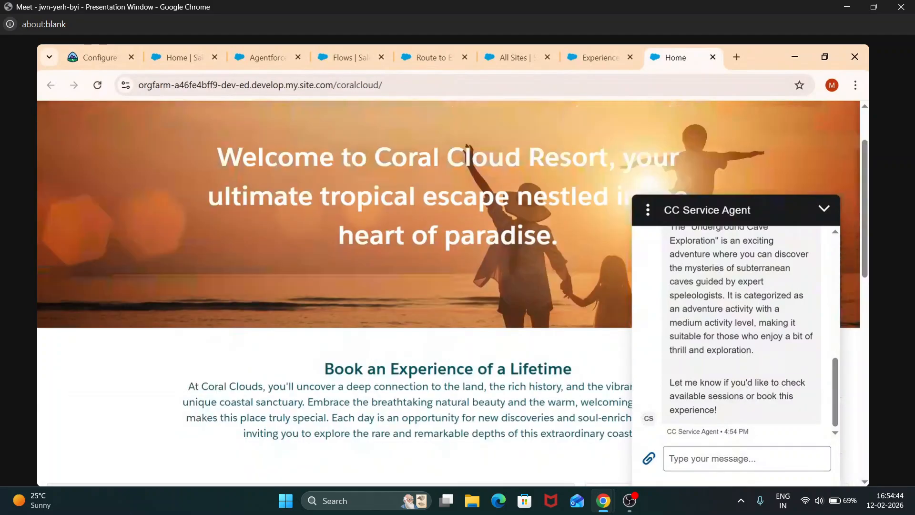
scroll(621, 325, "up", 1)
scroll(743, 334, "up", 2)
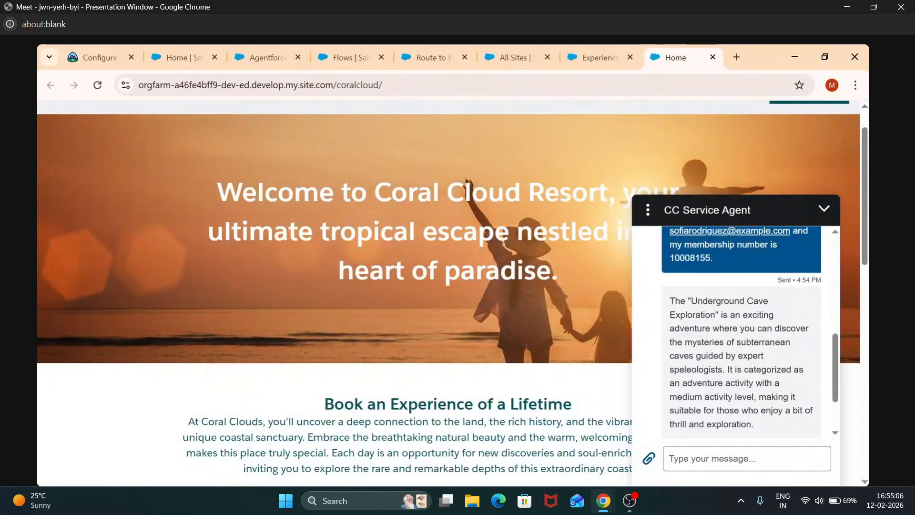
- Ask the agent "how to make a booking" and review the details it requests
type("how t")
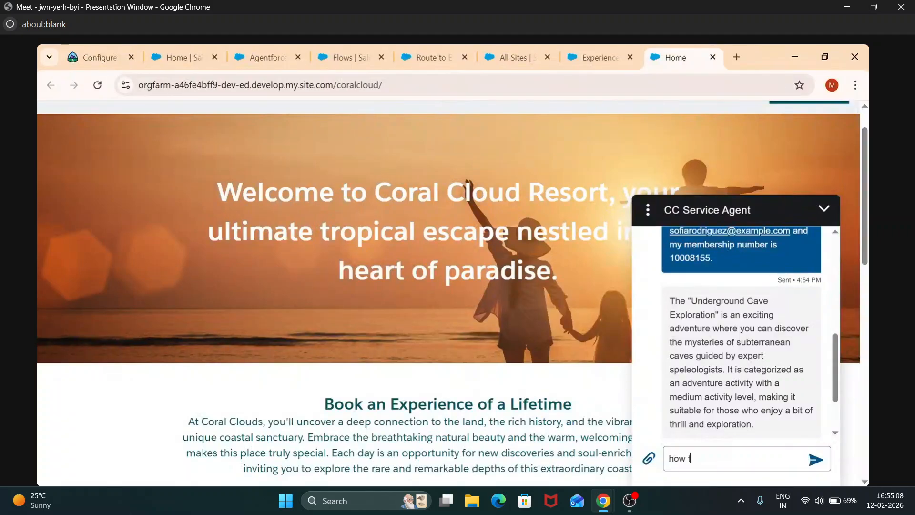
type("o make a b")
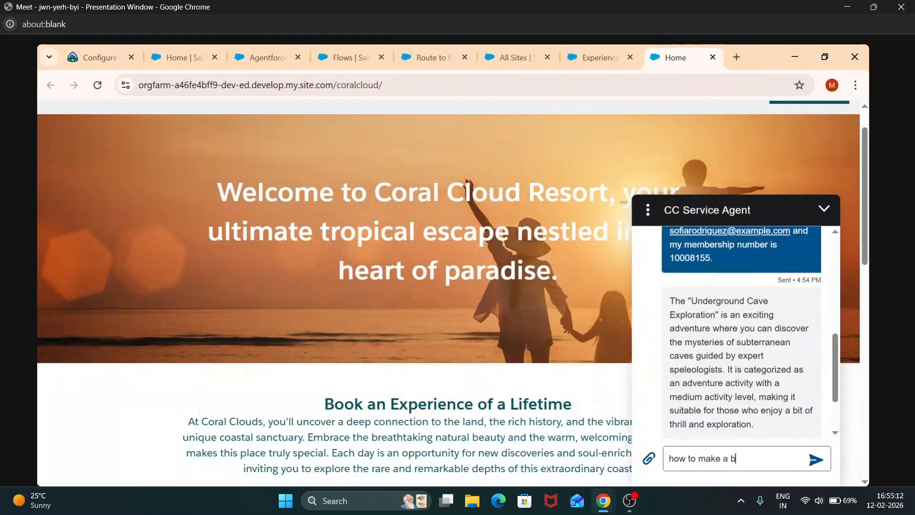
type("ooking")
key("Return")
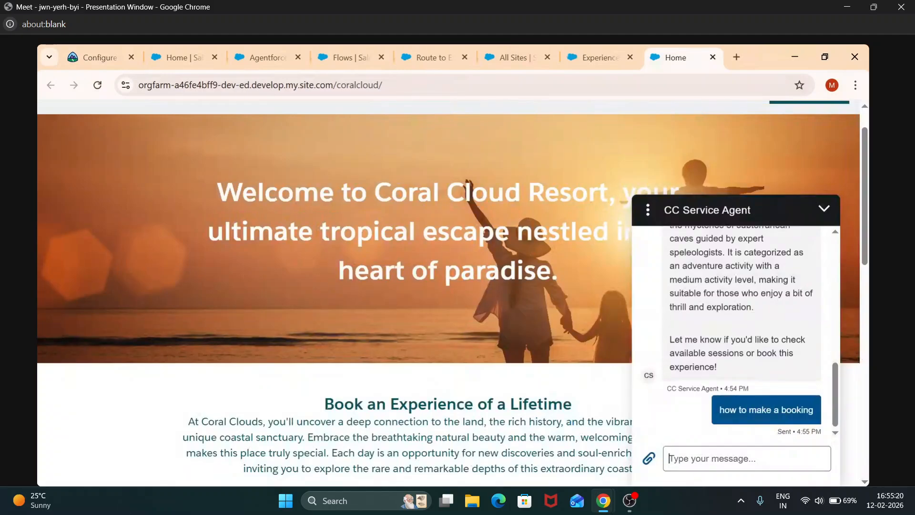
scroll(751, 406, "down", 2)
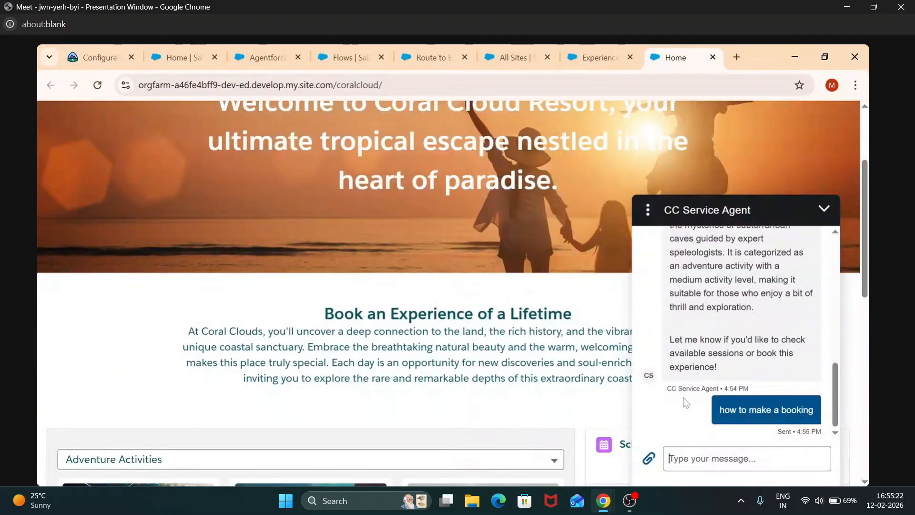
scroll(572, 352, "up", 3)
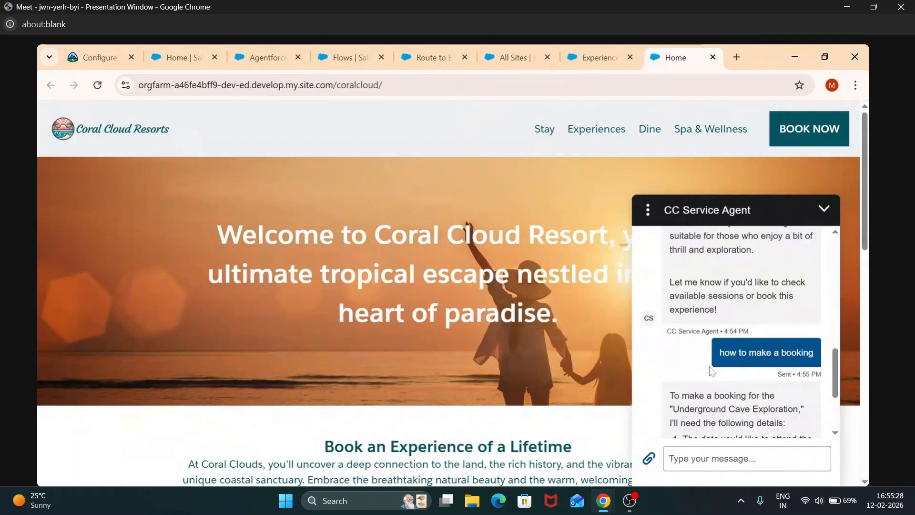
scroll(745, 372, "down", 1)
scroll(744, 373, "down", 3)
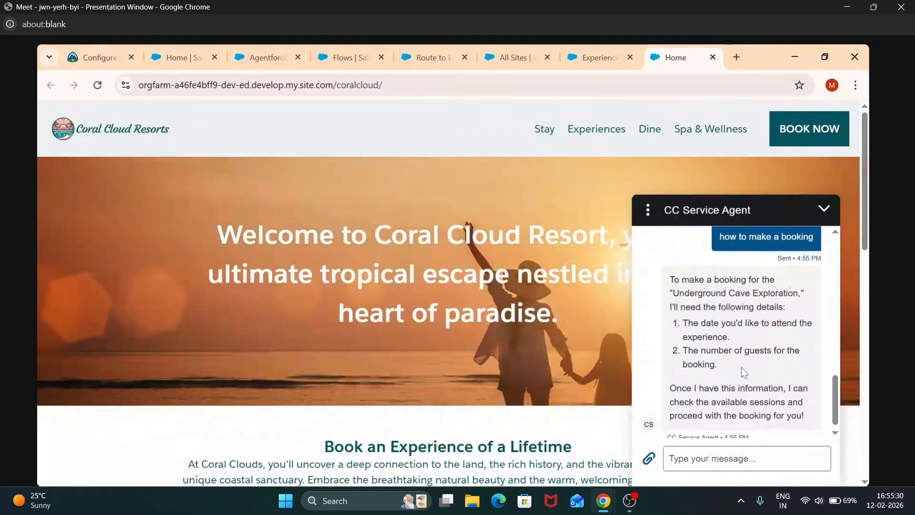
scroll(744, 373, "down", 1)
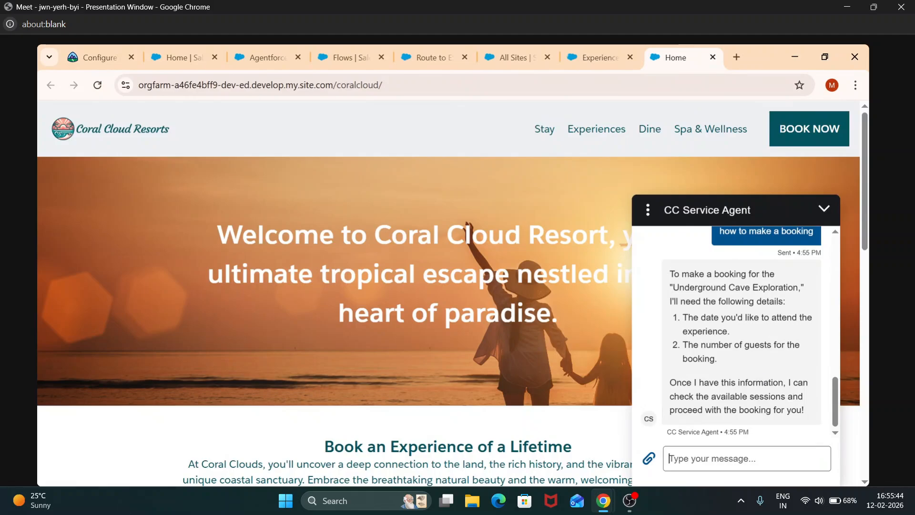
scroll(757, 373, "down", 2)
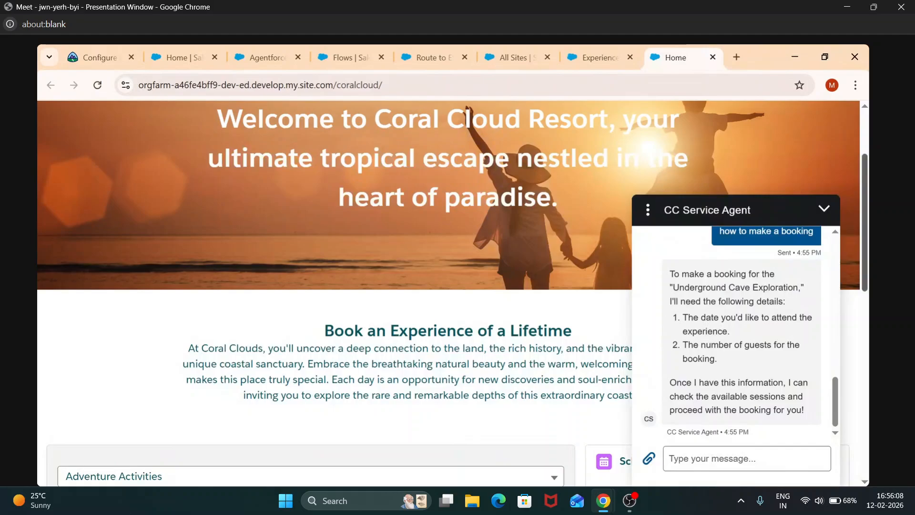
left_click(825, 57)
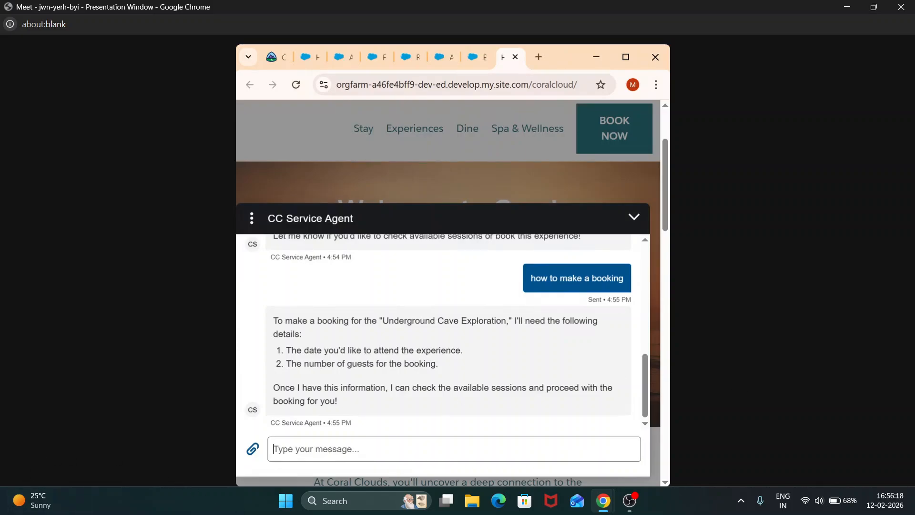
left_click(630, 501)
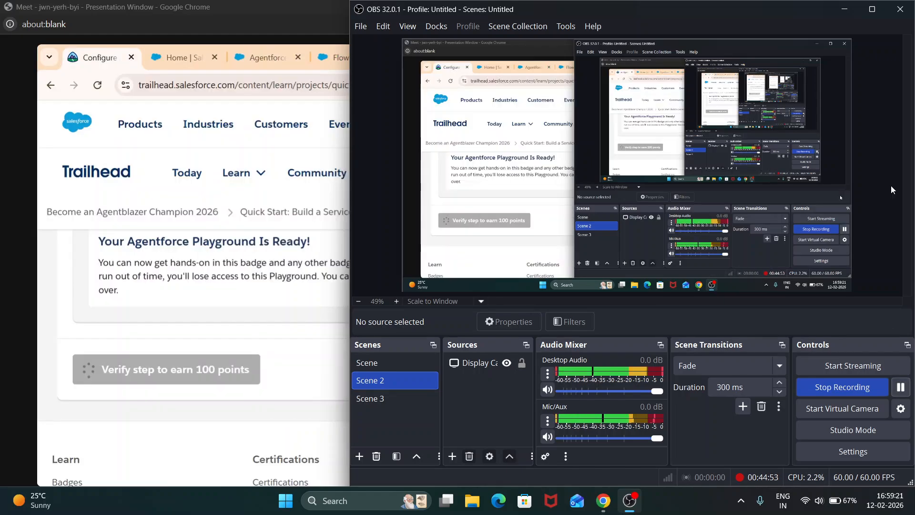
left_click(844, 9)
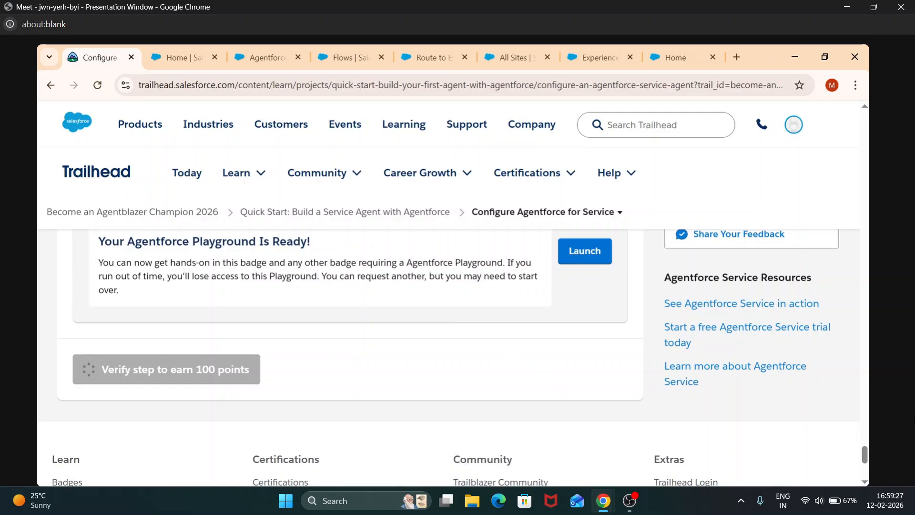
left_click(831, 58)
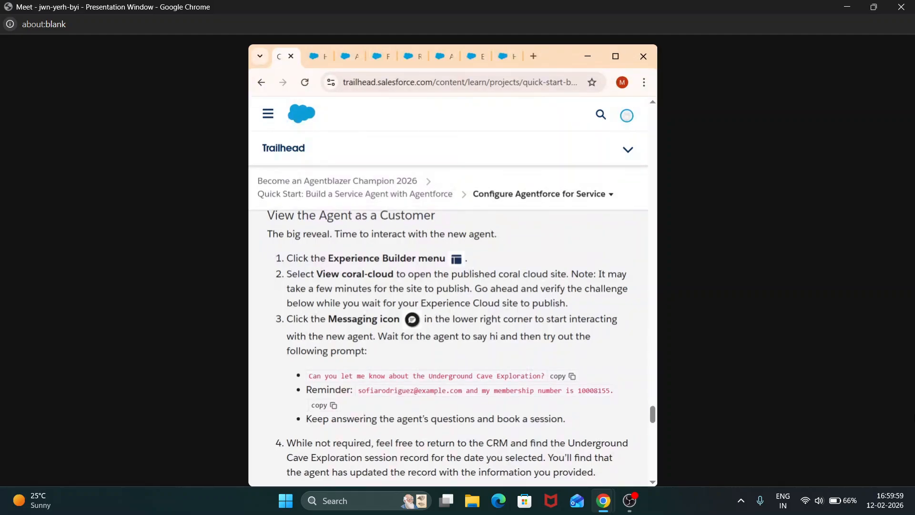
left_click(630, 502)
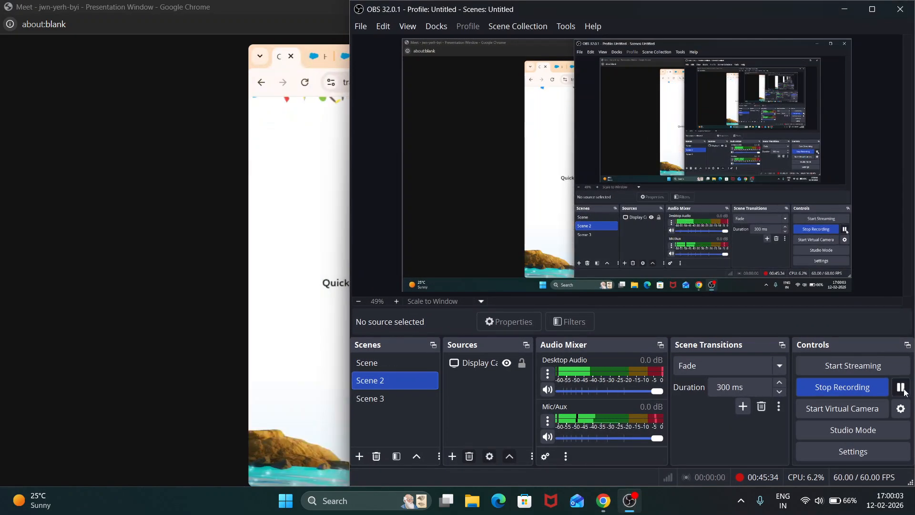
left_click(280, 219)
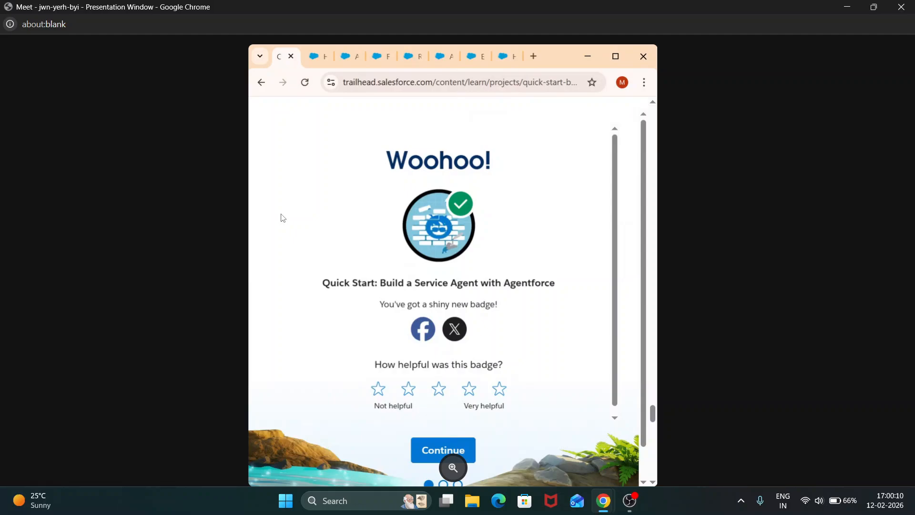